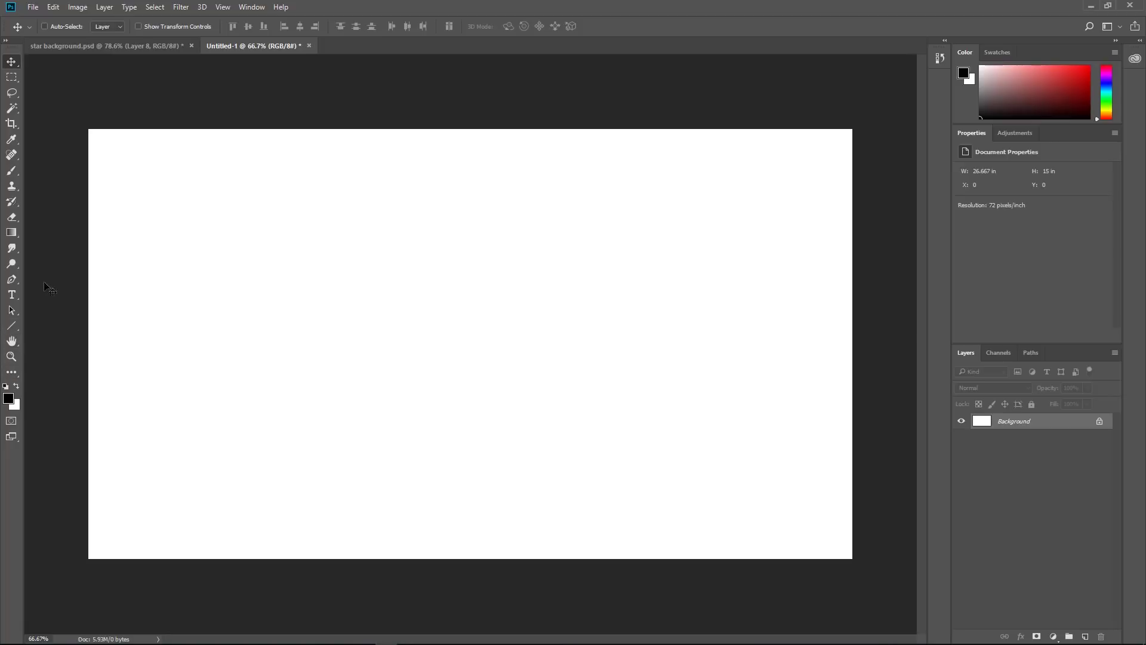
- Type RAGNAROK on the canvas in Dameron Bold and select the whole word
{"action": "left_click", "coordinate": [11, 295]}
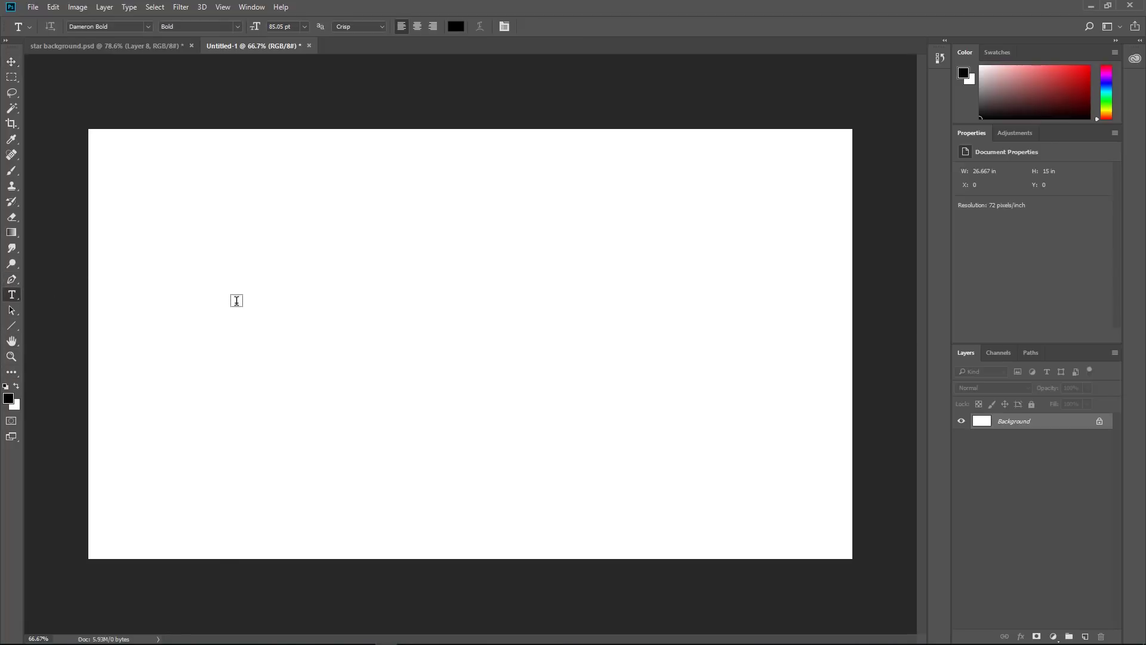
{"action": "left_click", "coordinate": [236, 299]}
{"action": "type", "text": "RAG "}
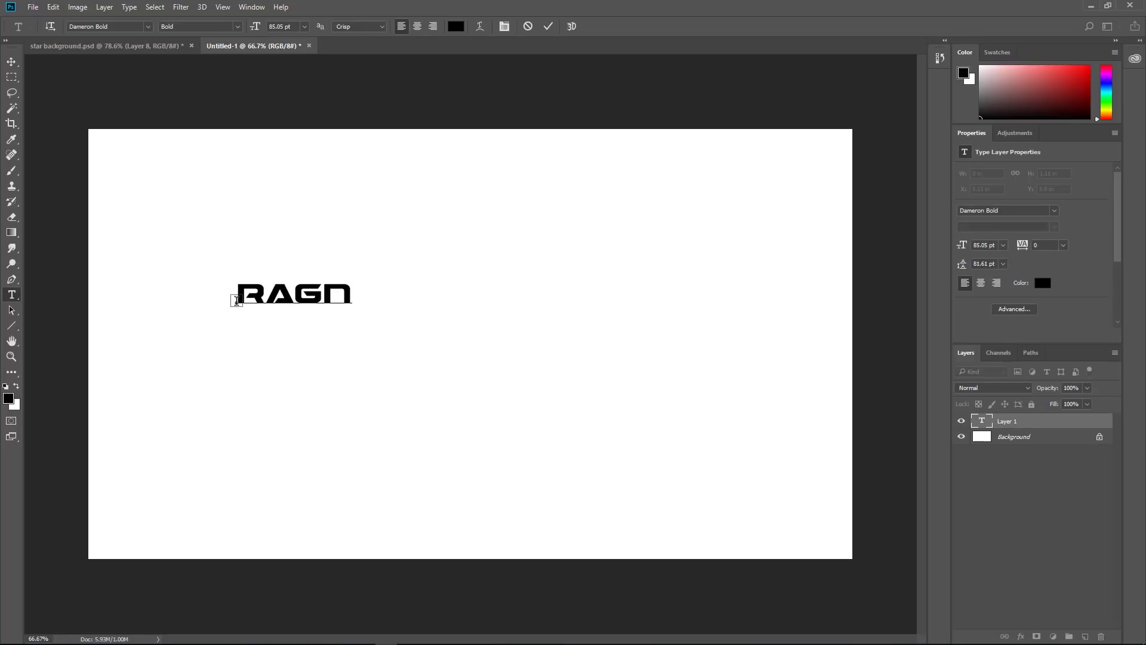
{"action": "type", "text": "AROK"}
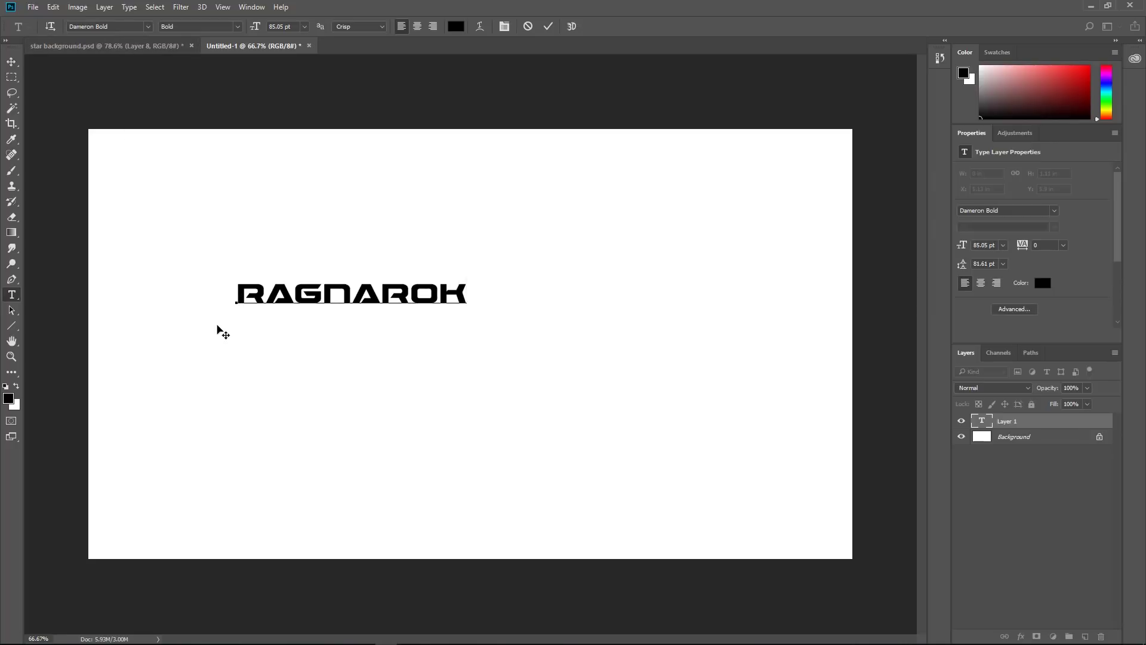
{"action": "double_click", "coordinate": [279, 296]}
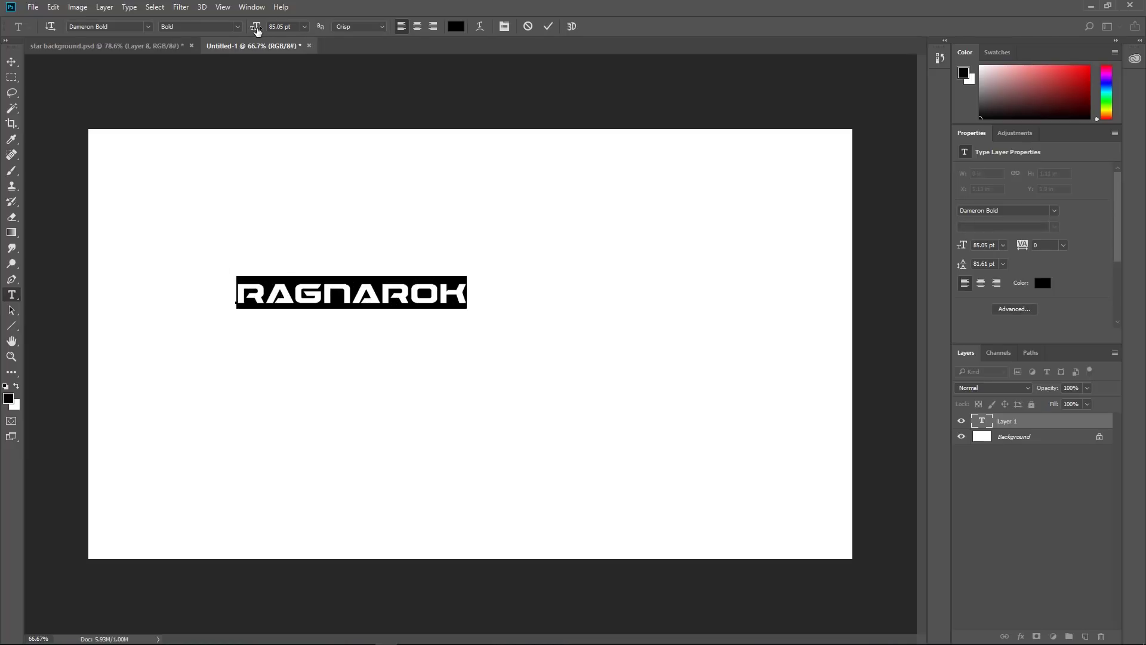
- Enlarge the lettering to about 193 pt, centre it, and add an empty layer above
{"action": "left_click_drag", "start_coordinate": [257, 30], "coordinate": [321, 39]}
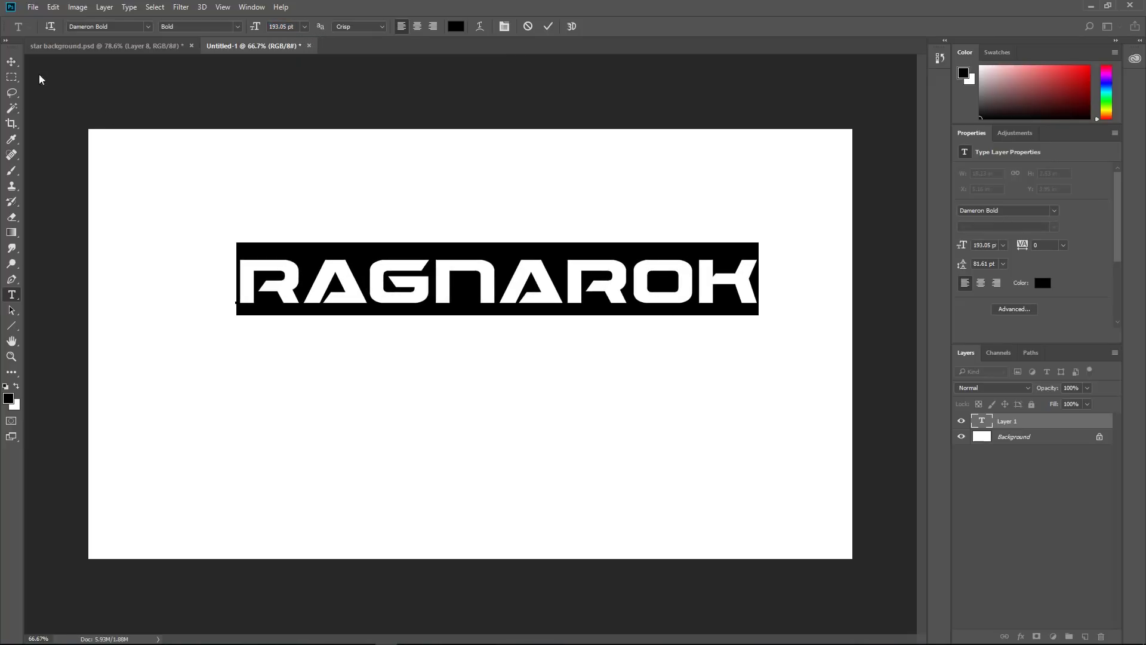
{"action": "left_click", "coordinate": [12, 61]}
{"action": "left_click_drag", "start_coordinate": [681, 295], "coordinate": [646, 347]}
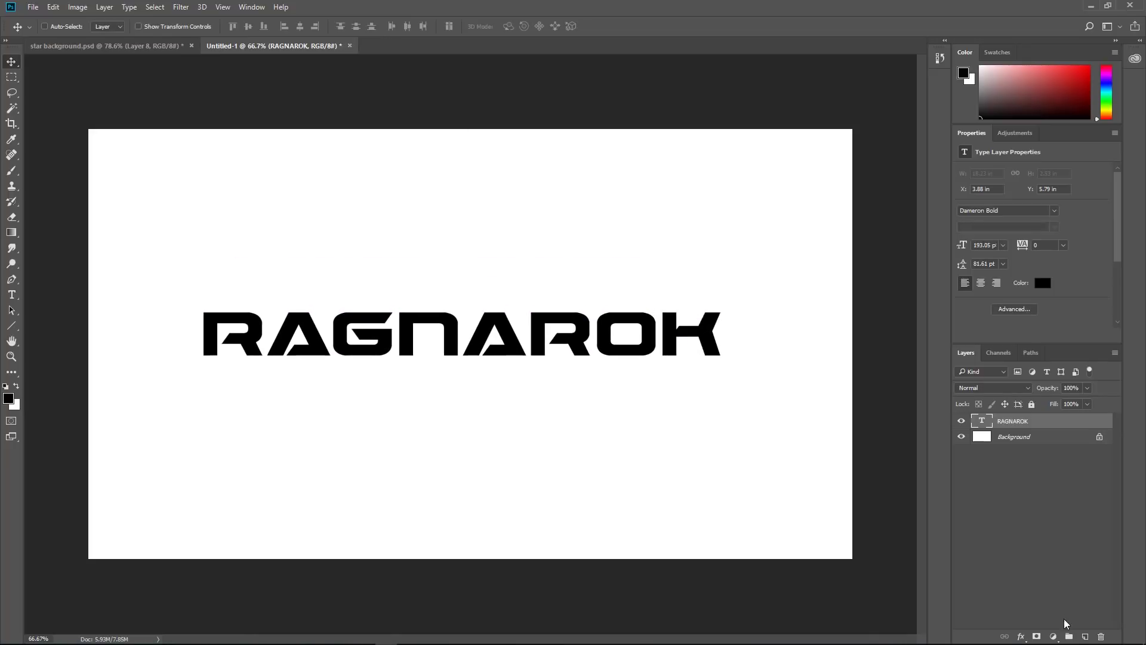
{"action": "left_click", "coordinate": [1085, 637]}
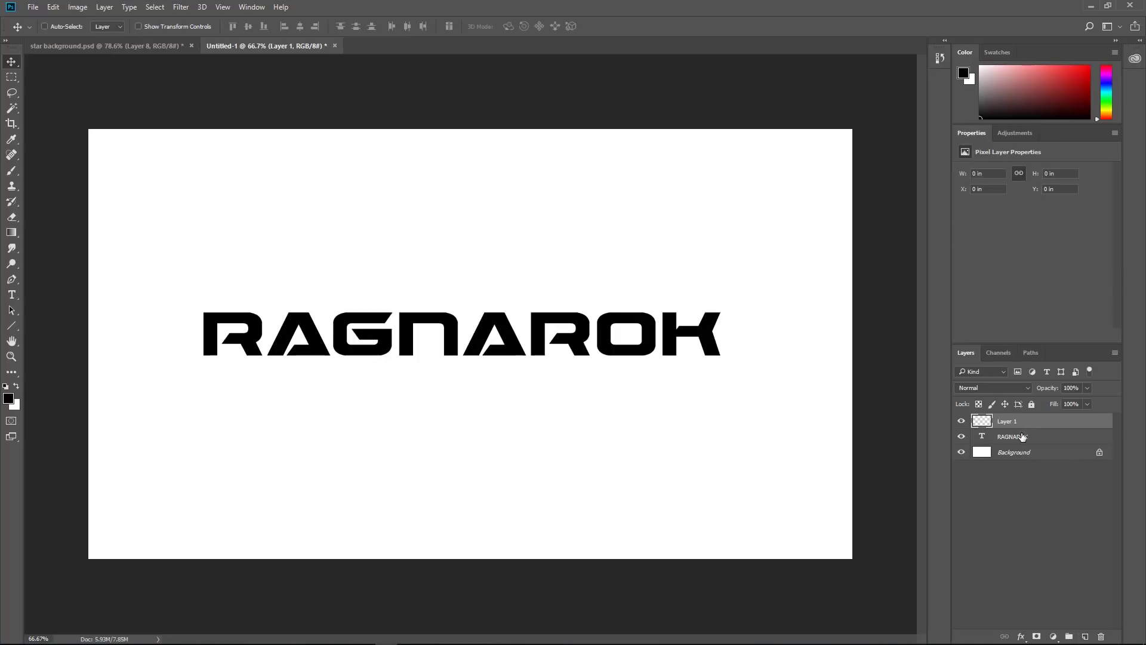
- Load the RAGNAROK letter outline as a selection and bring up the Gradient tool's editor
{"action": "key", "text": "ctrl"}
{"action": "left_click", "coordinate": [983, 440], "text": "ctrl"}
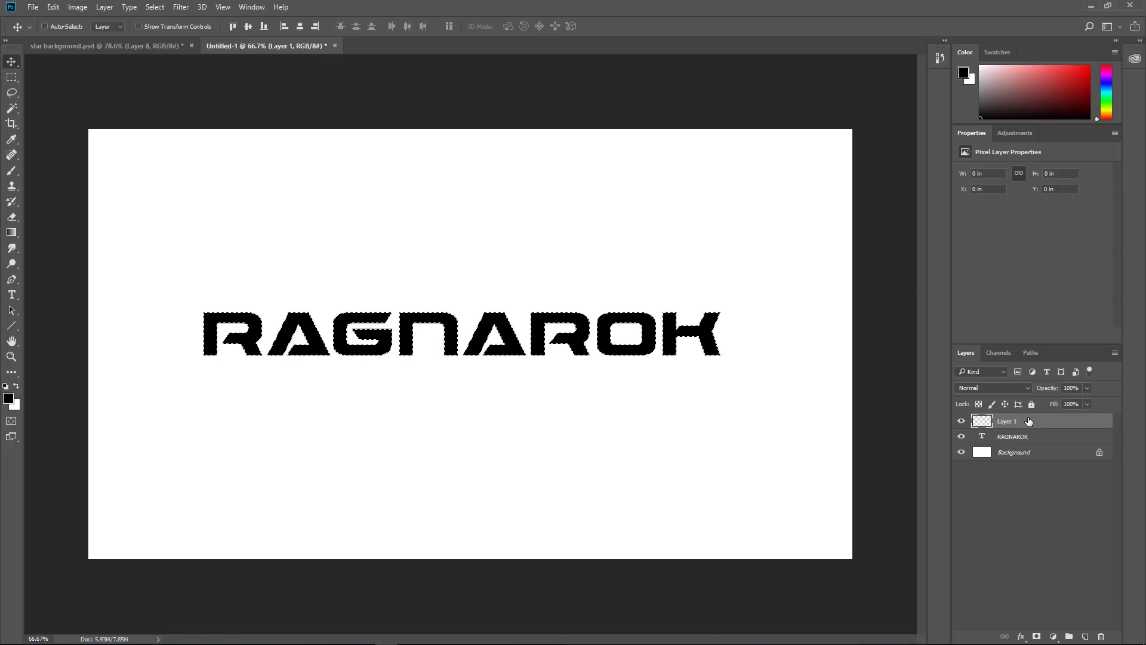
{"action": "left_click", "coordinate": [11, 237]}
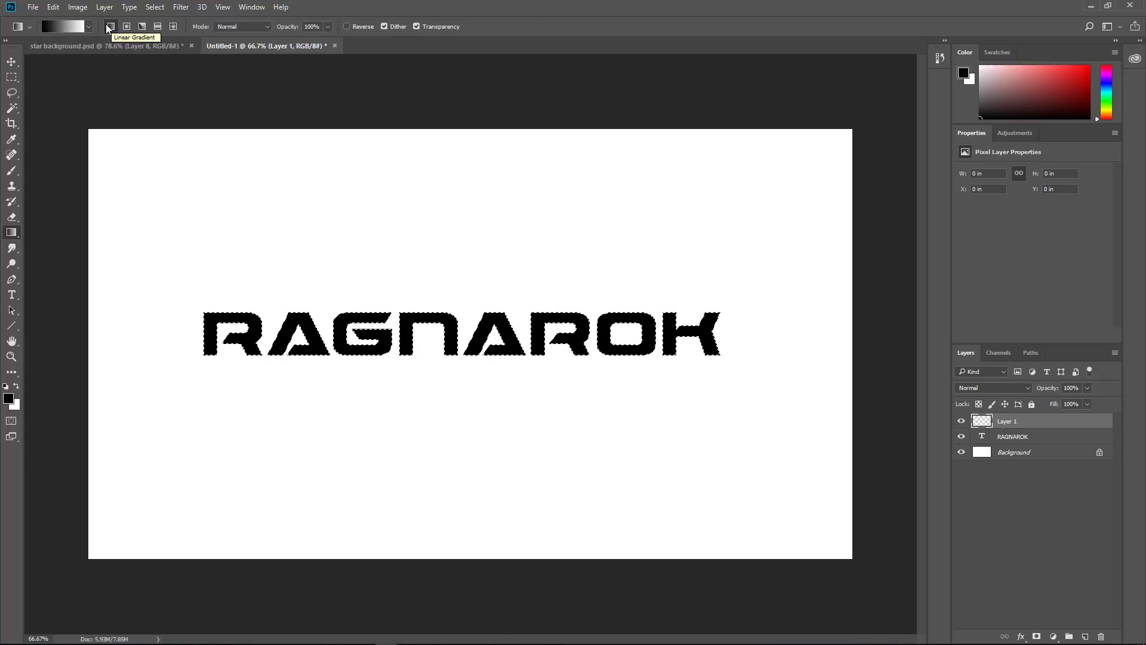
{"action": "left_click", "coordinate": [62, 27]}
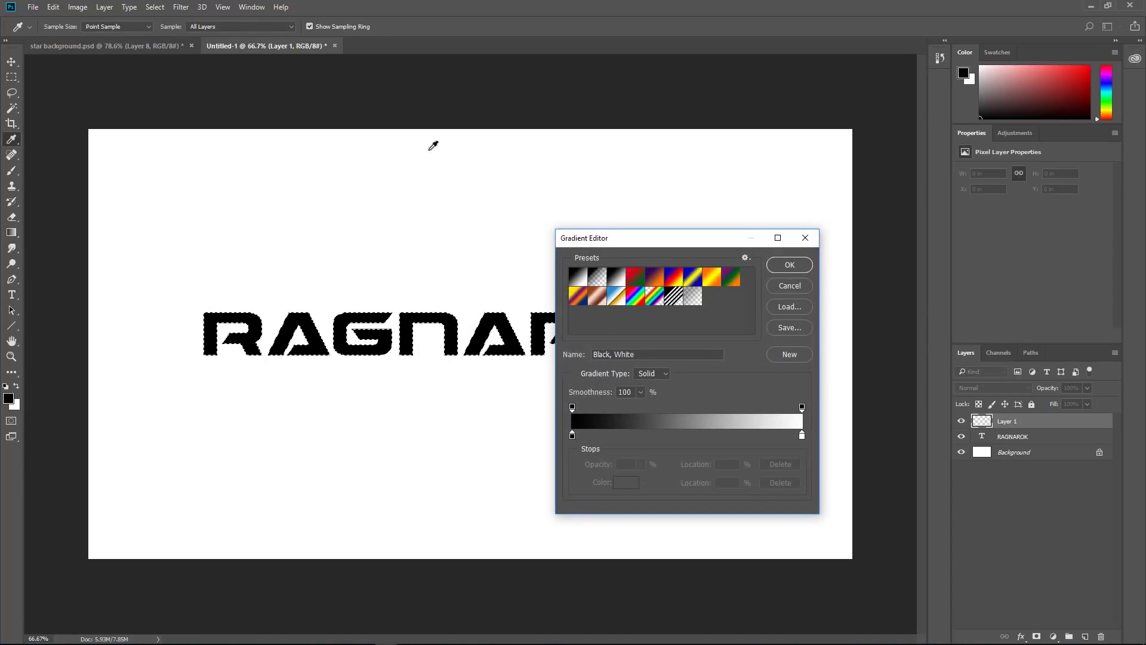
- Start from the Chrome preset, remove the brown stop, and recolour the gold stop bright red (ff0808)
{"action": "left_click_drag", "start_coordinate": [663, 238], "coordinate": [830, 58]}
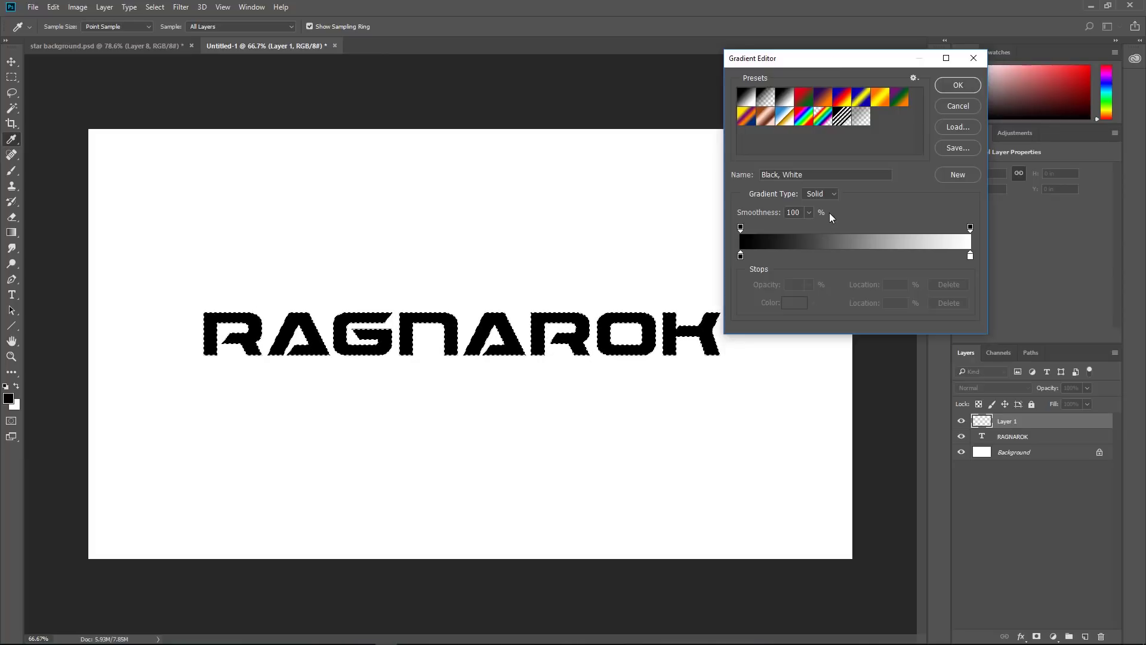
{"action": "left_click", "coordinate": [783, 116]}
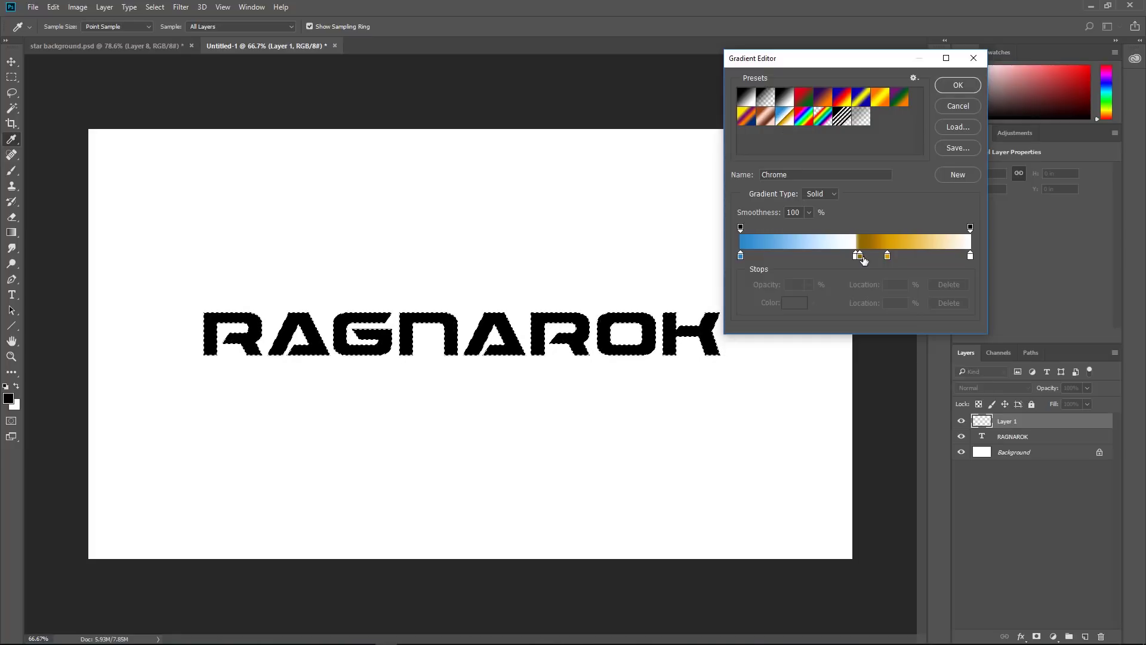
{"action": "left_click_drag", "start_coordinate": [858, 256], "coordinate": [861, 274]}
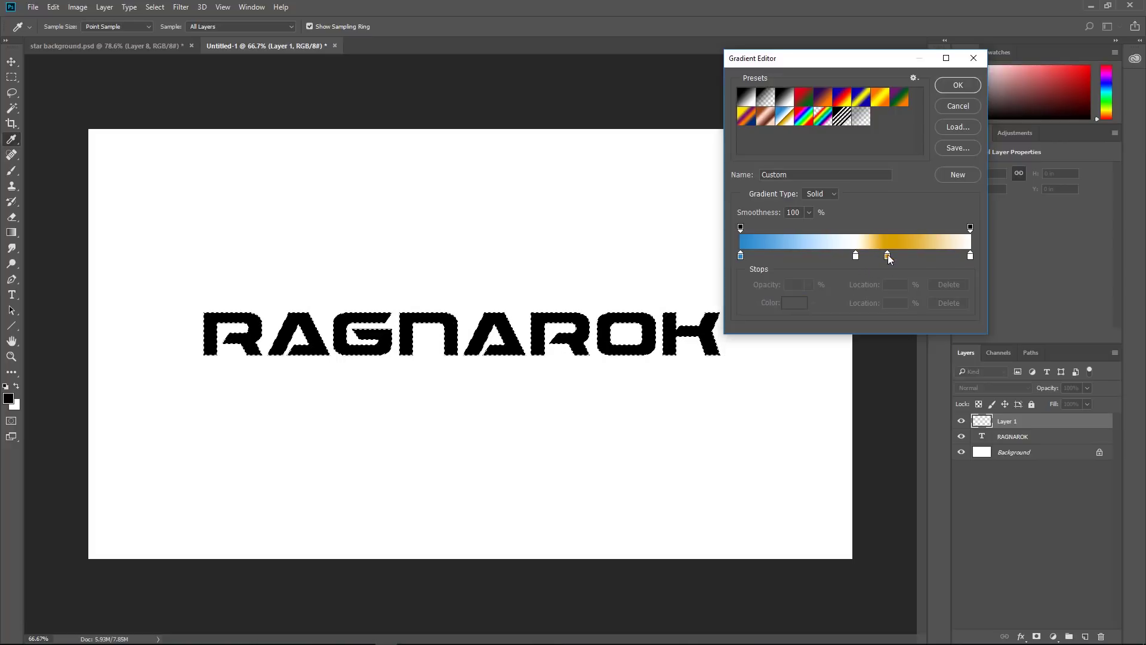
{"action": "left_click", "coordinate": [887, 254]}
{"action": "left_click", "coordinate": [800, 305]}
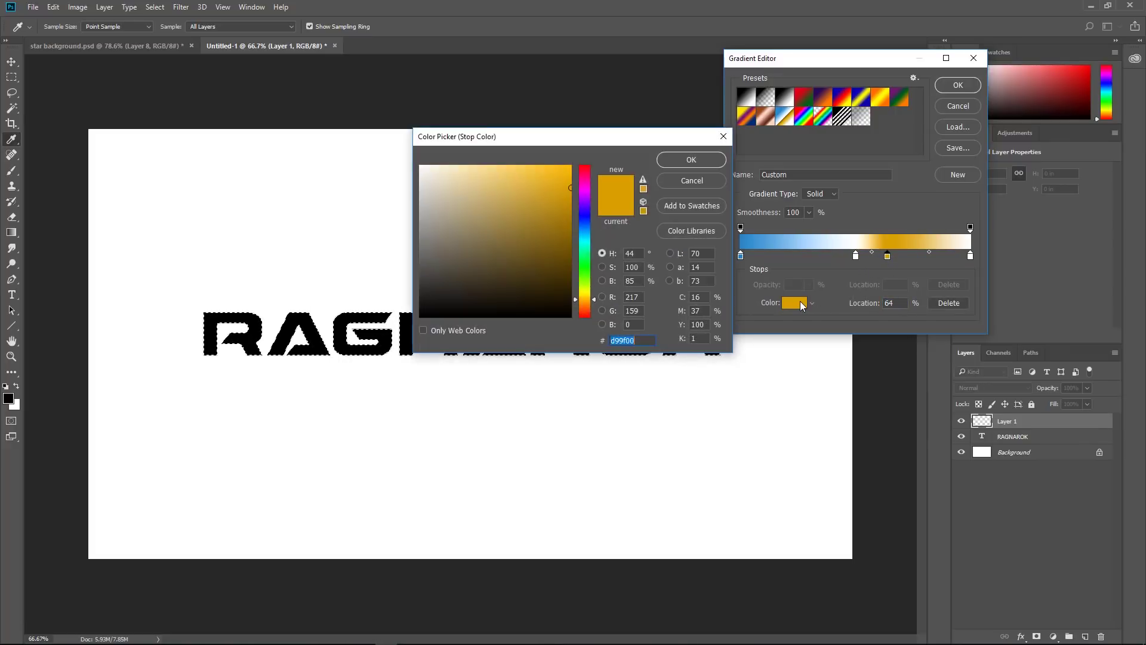
{"action": "left_click", "coordinate": [585, 166]}
{"action": "left_click", "coordinate": [548, 181]}
{"action": "left_click", "coordinate": [566, 166]}
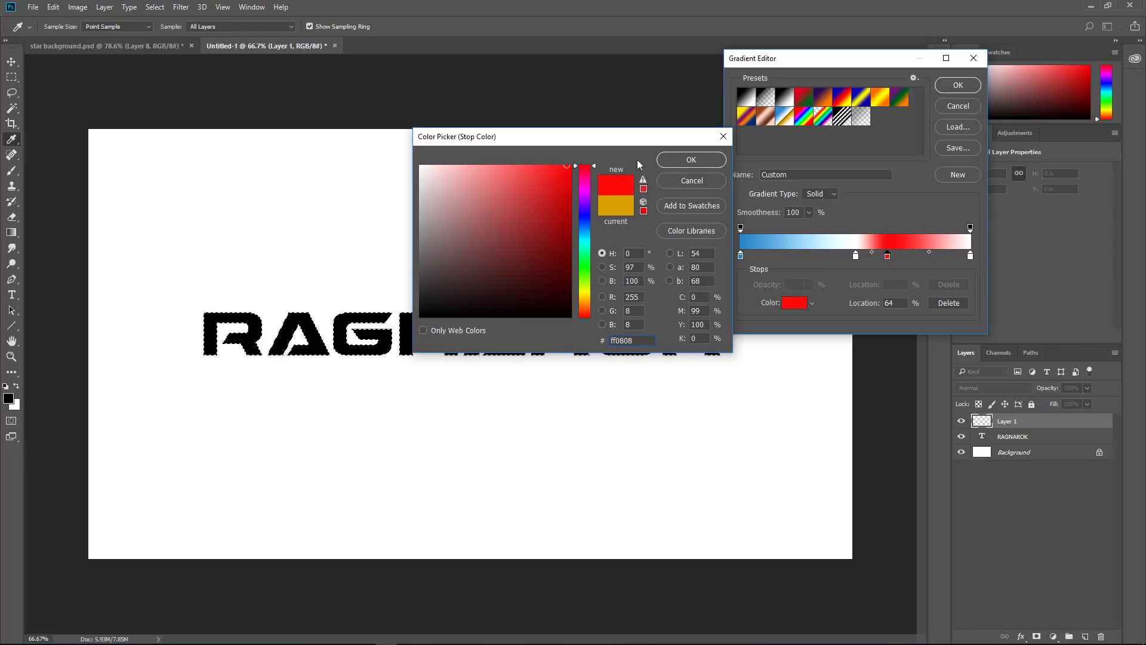
{"action": "left_click", "coordinate": [689, 161]}
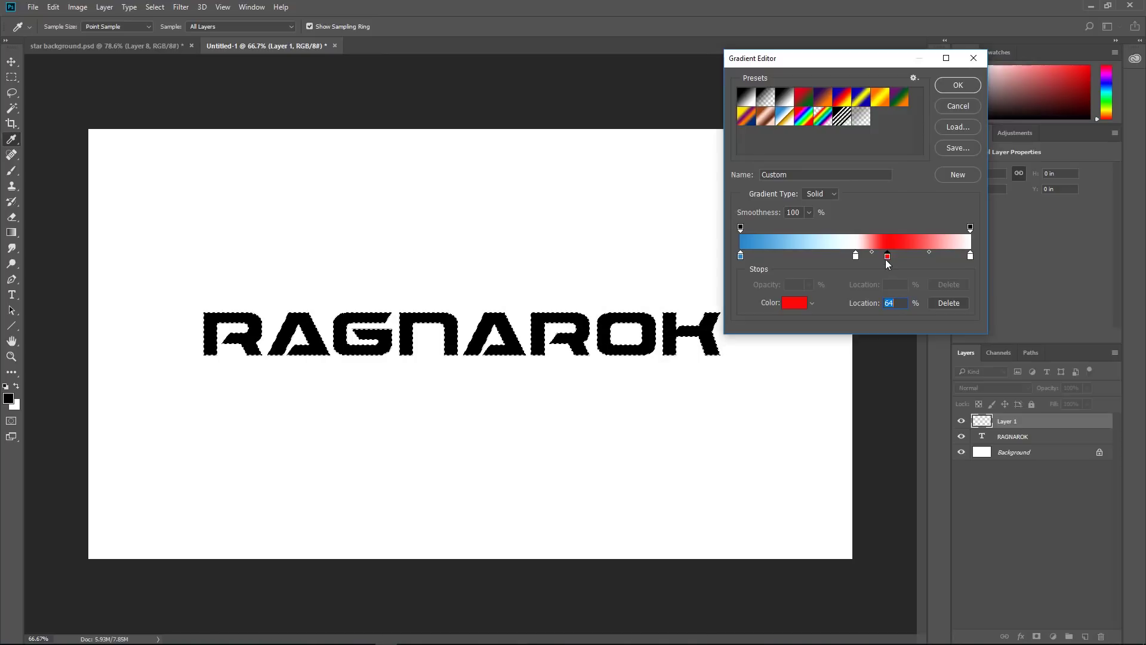
- Delete the end white stop, move red to the end and white to 83%, then confirm
{"action": "left_click", "coordinate": [970, 256]}
{"action": "left_click_drag", "start_coordinate": [968, 256], "coordinate": [978, 269]}
{"action": "left_click_drag", "start_coordinate": [887, 256], "coordinate": [965, 257]}
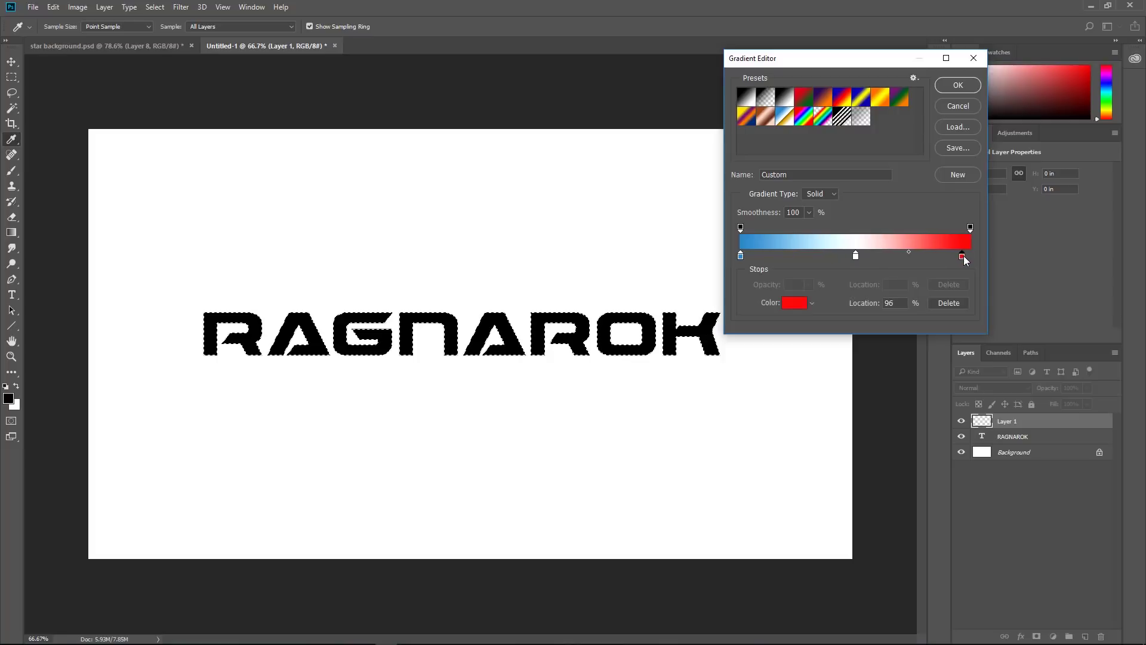
{"action": "left_click_drag", "start_coordinate": [854, 256], "coordinate": [930, 255]}
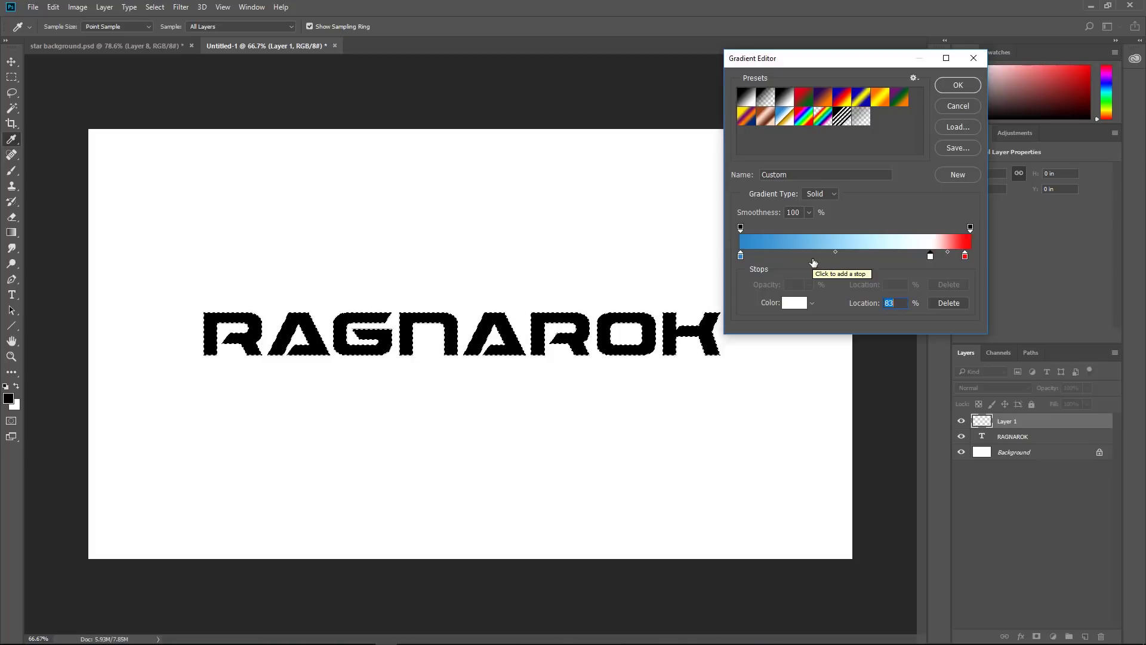
{"action": "left_click", "coordinate": [958, 84]}
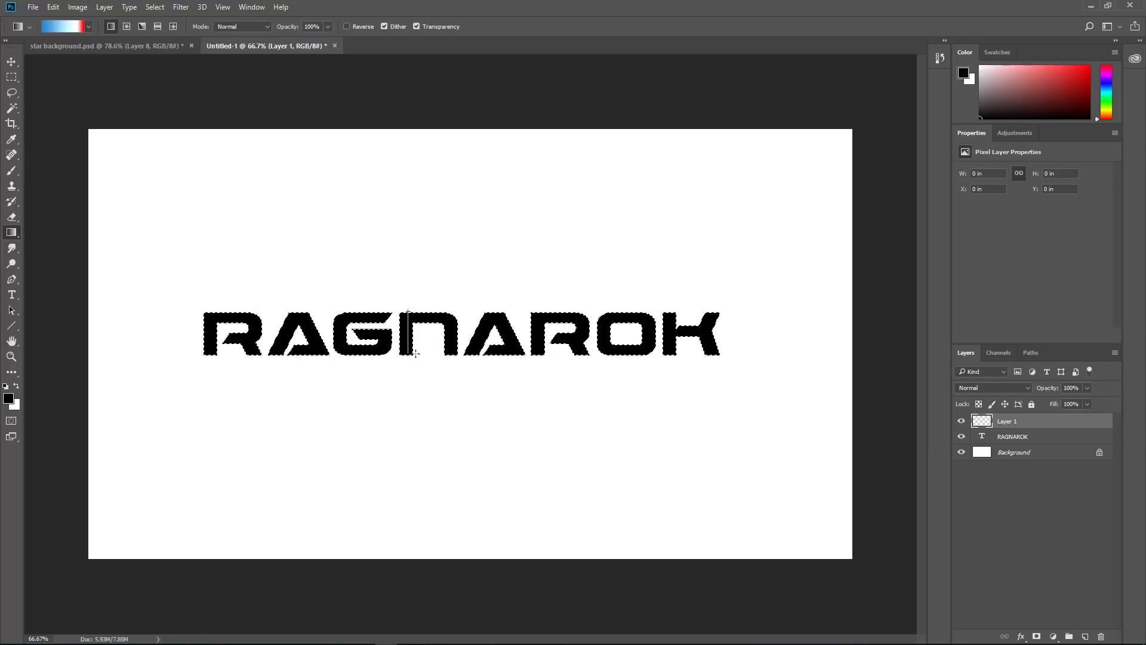
- Drag the blue-white-red gradient vertically through the selected letters, then deselect
{"action": "left_click_drag", "start_coordinate": [416, 355], "coordinate": [417, 353]}
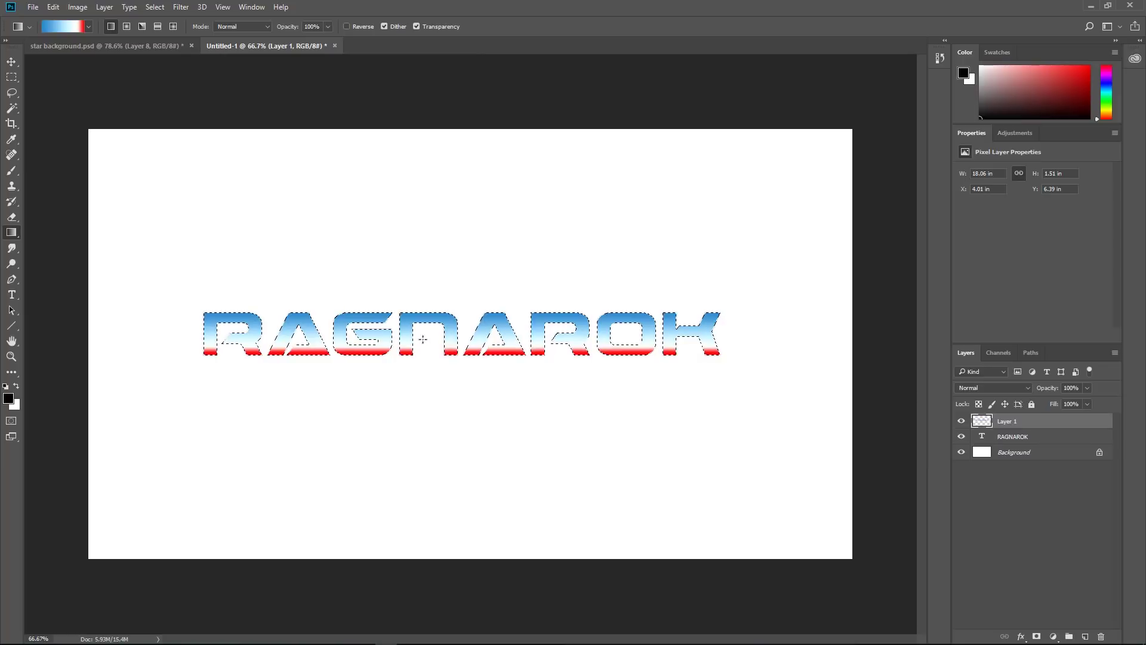
{"action": "left_click", "coordinate": [11, 79]}
{"action": "left_click", "coordinate": [196, 233]}
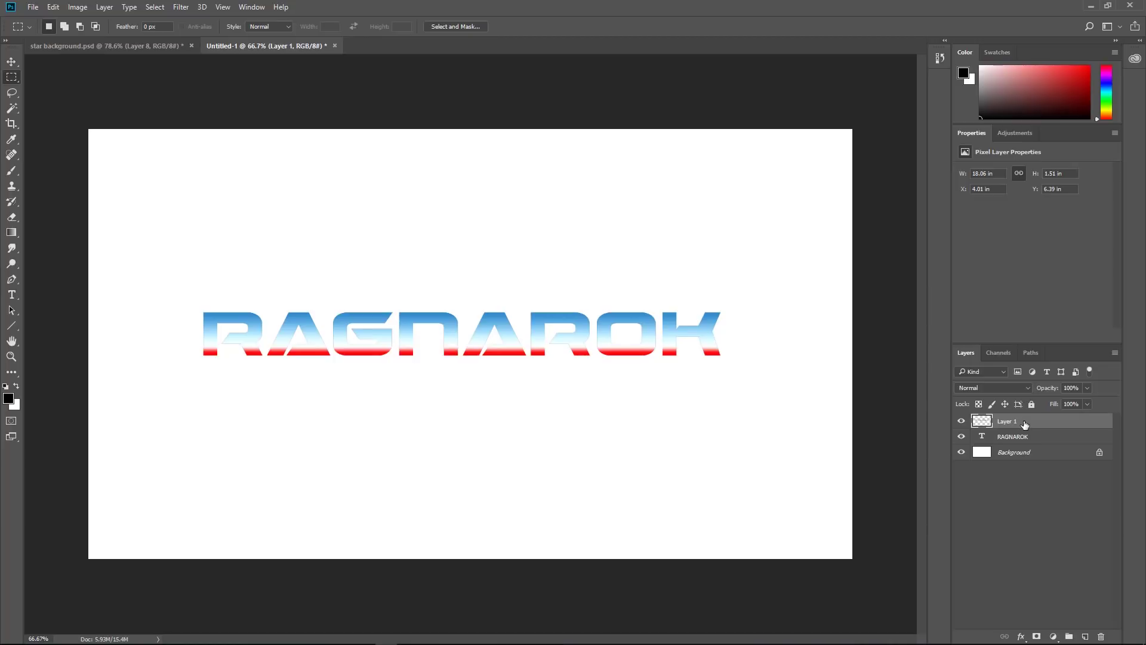
- Duplicate the gradient letter layer as Layer 1 copy and hide the original Layer 1
{"action": "key", "text": "ctrl+j"}
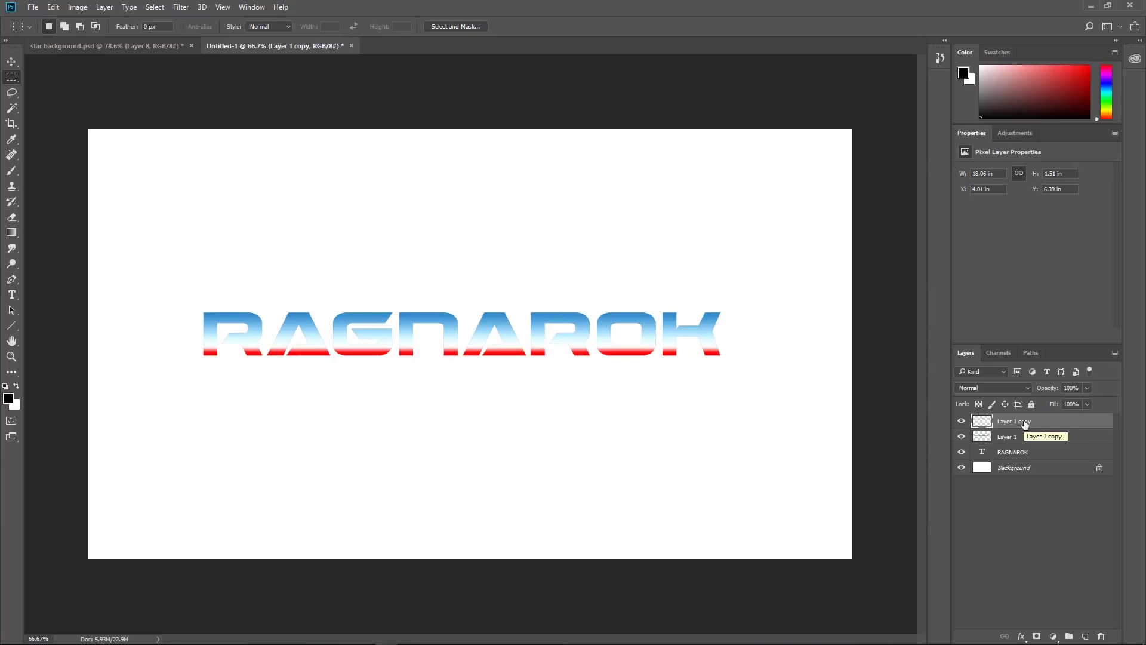
{"action": "left_click", "coordinate": [962, 438]}
{"action": "left_click", "coordinate": [961, 422]}
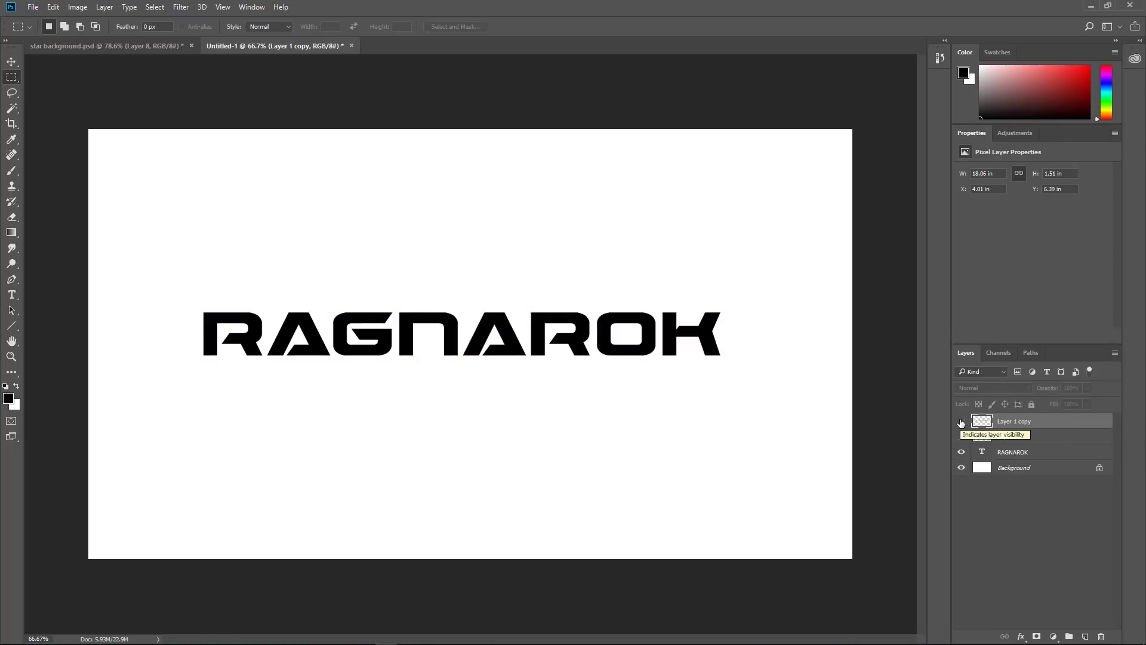
{"action": "left_click", "coordinate": [961, 422]}
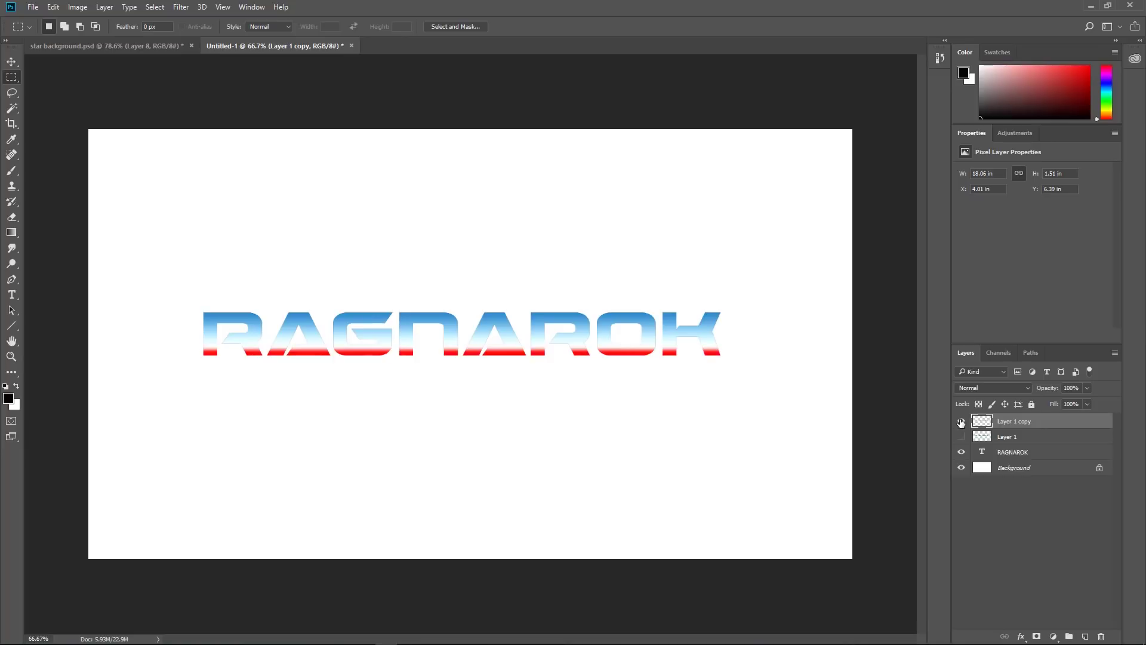
- Fill the Background layer with black and select Layer 1 copy
{"action": "left_click", "coordinate": [1010, 469]}
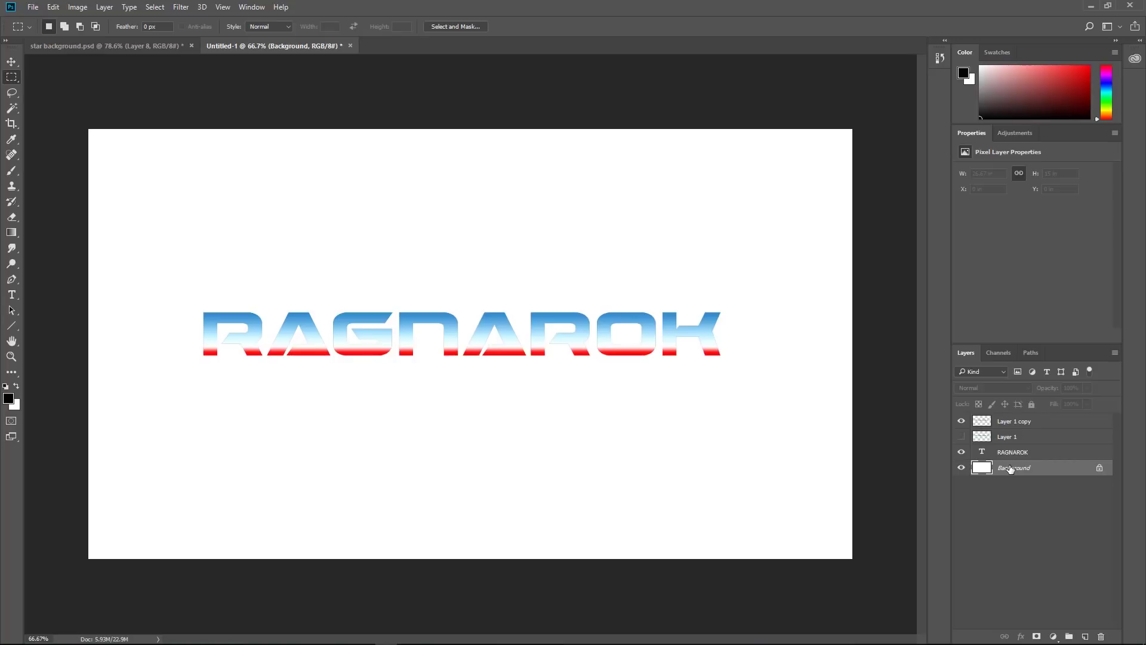
{"action": "key", "text": "alt+BackSpace"}
{"action": "key", "text": "v"}
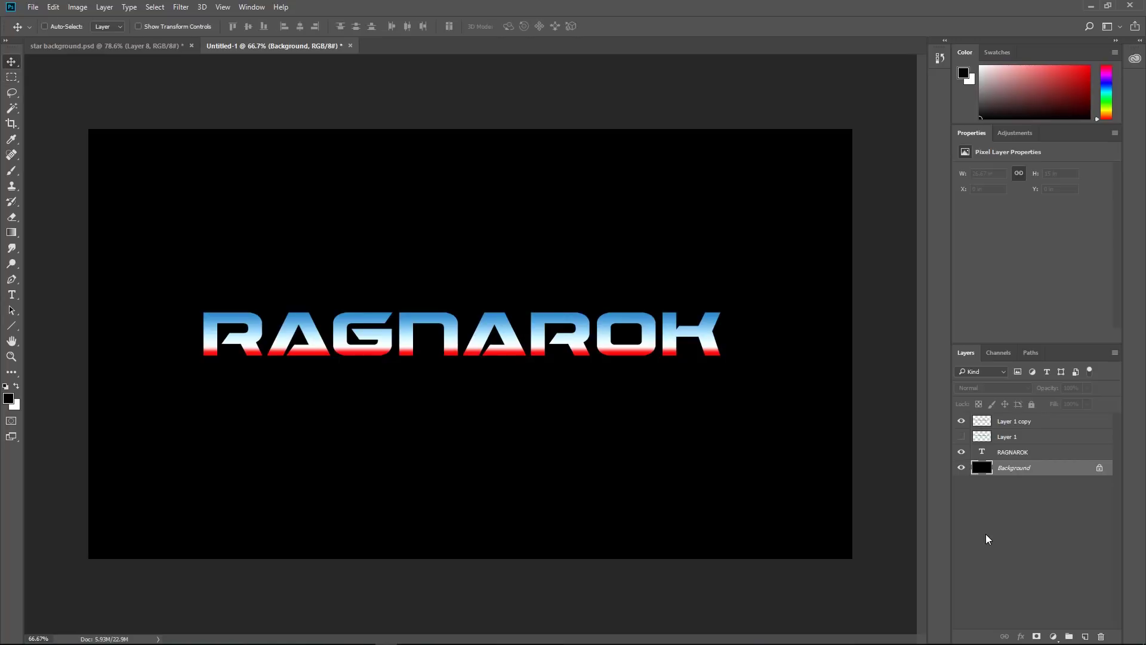
{"action": "left_click", "coordinate": [991, 424]}
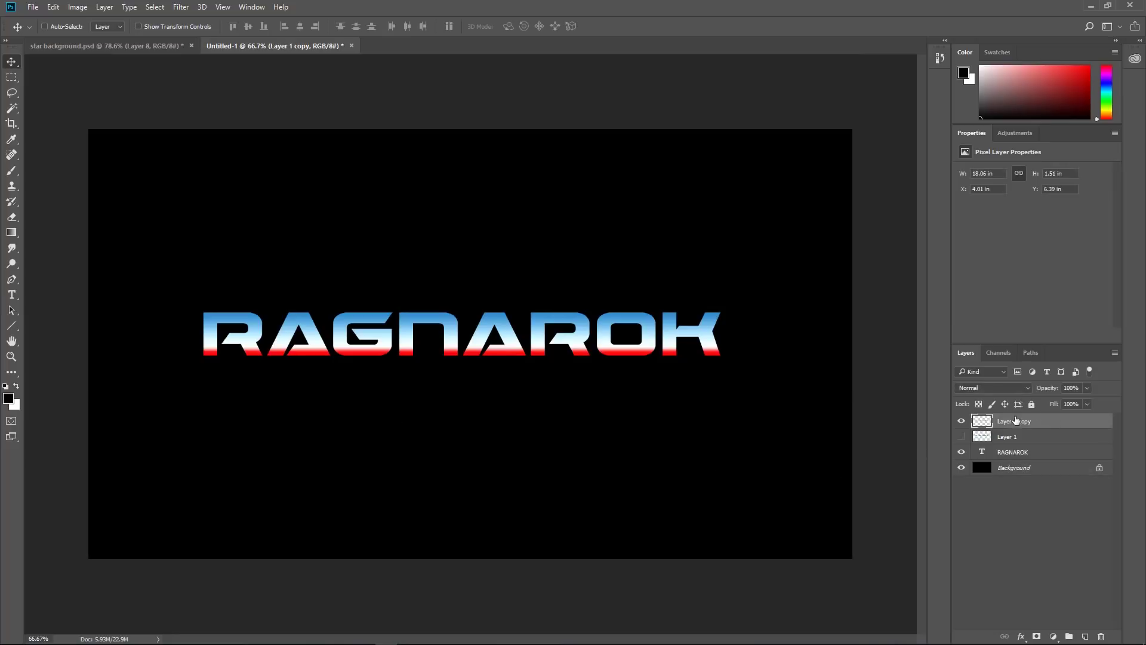
{"action": "left_click", "coordinate": [1021, 636]}
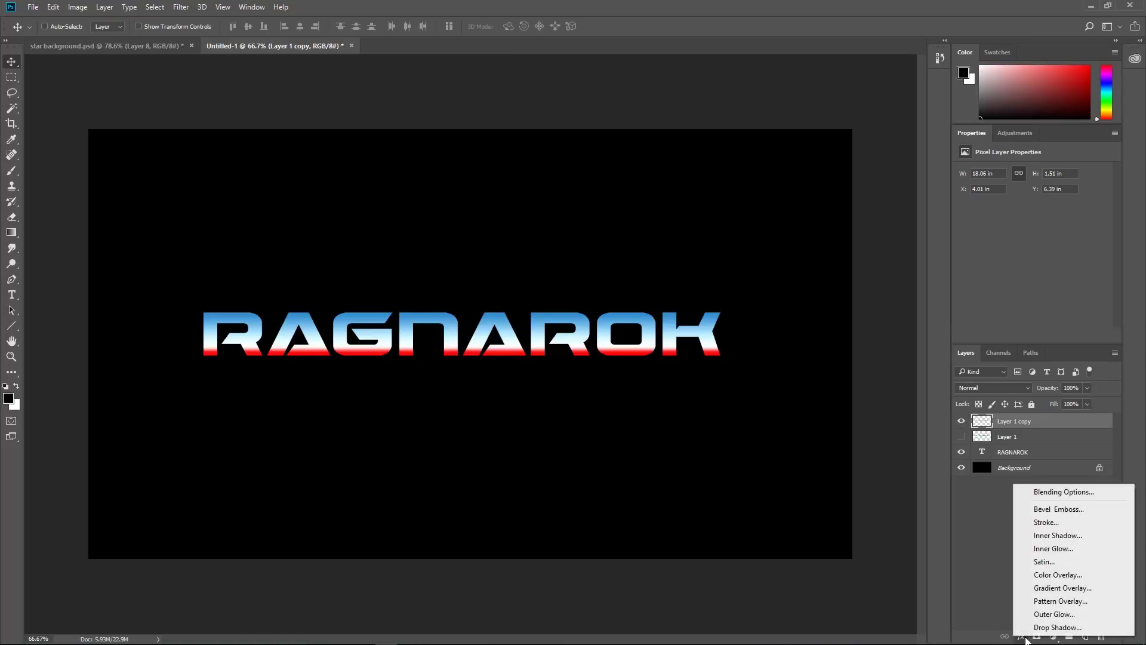
- Apply a 3 px white Stroke effect, positioned Inside, to Layer 1 copy
{"action": "left_click", "coordinate": [1045, 523]}
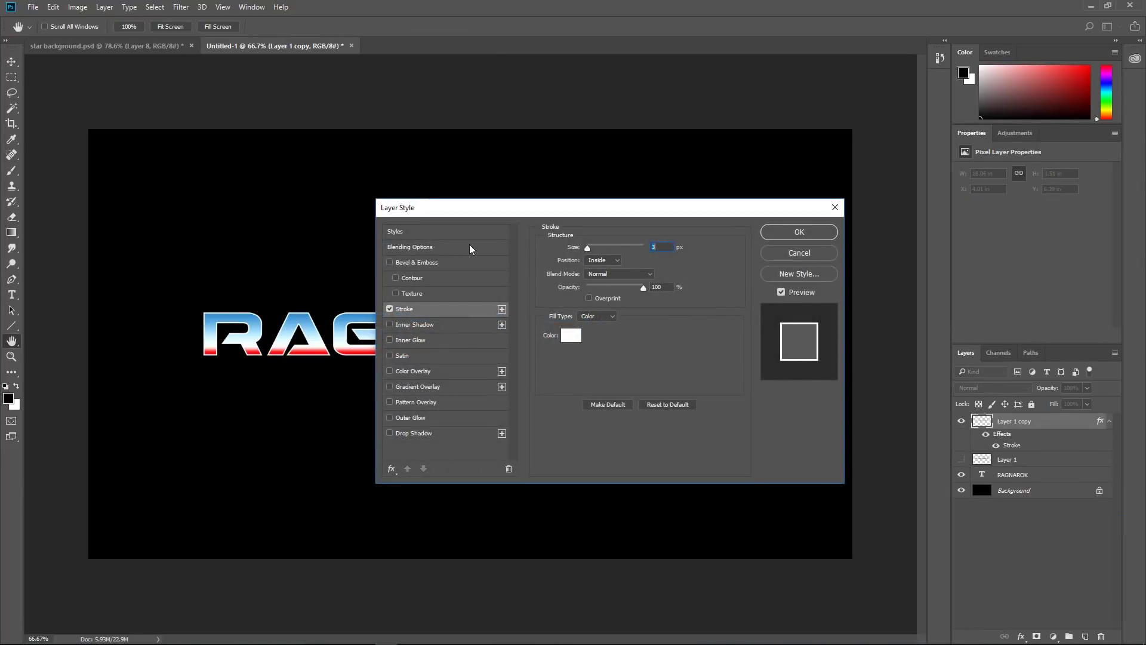
{"action": "left_click_drag", "start_coordinate": [461, 207], "coordinate": [759, 117]}
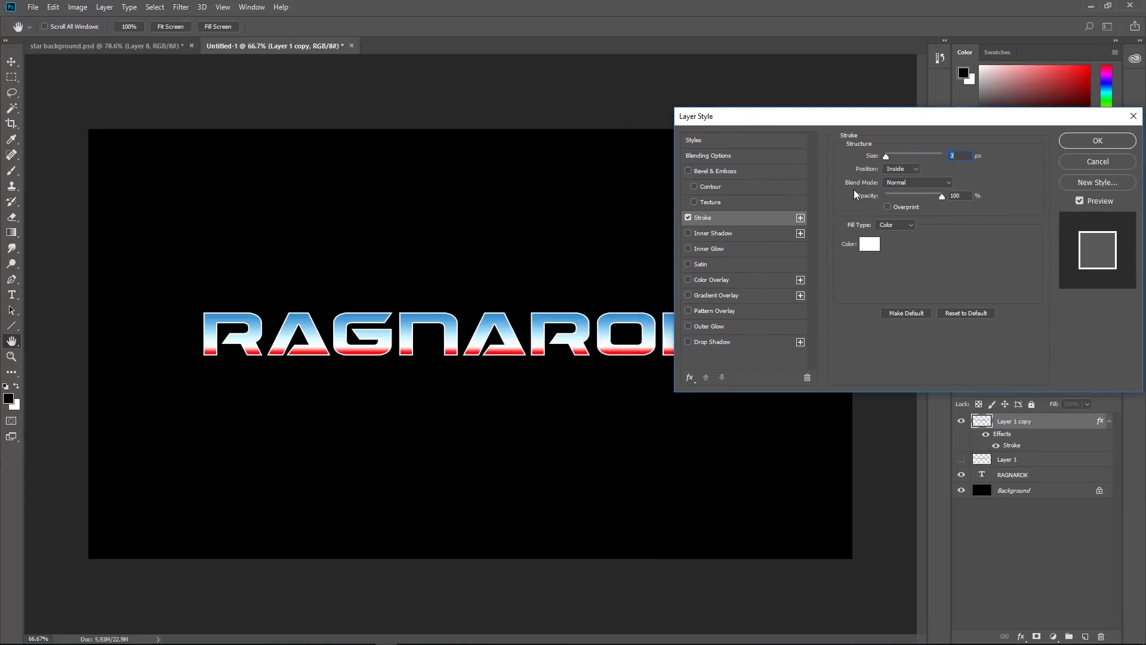
{"action": "left_click", "coordinate": [895, 171]}
{"action": "left_click", "coordinate": [898, 185]}
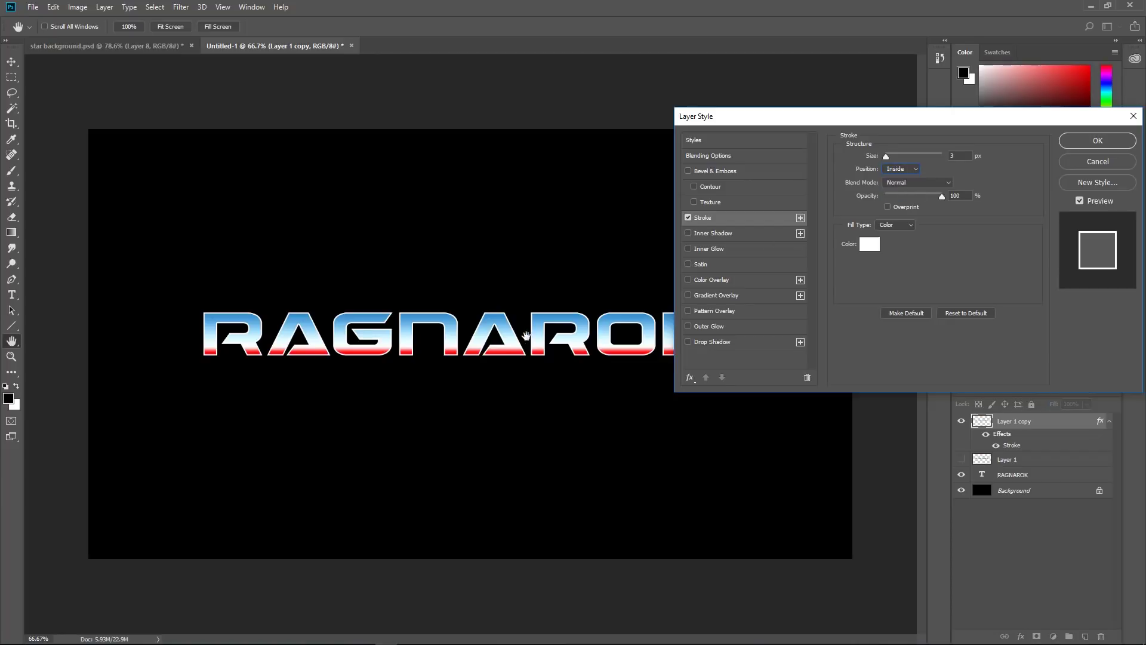
{"action": "left_click", "coordinate": [1095, 141]}
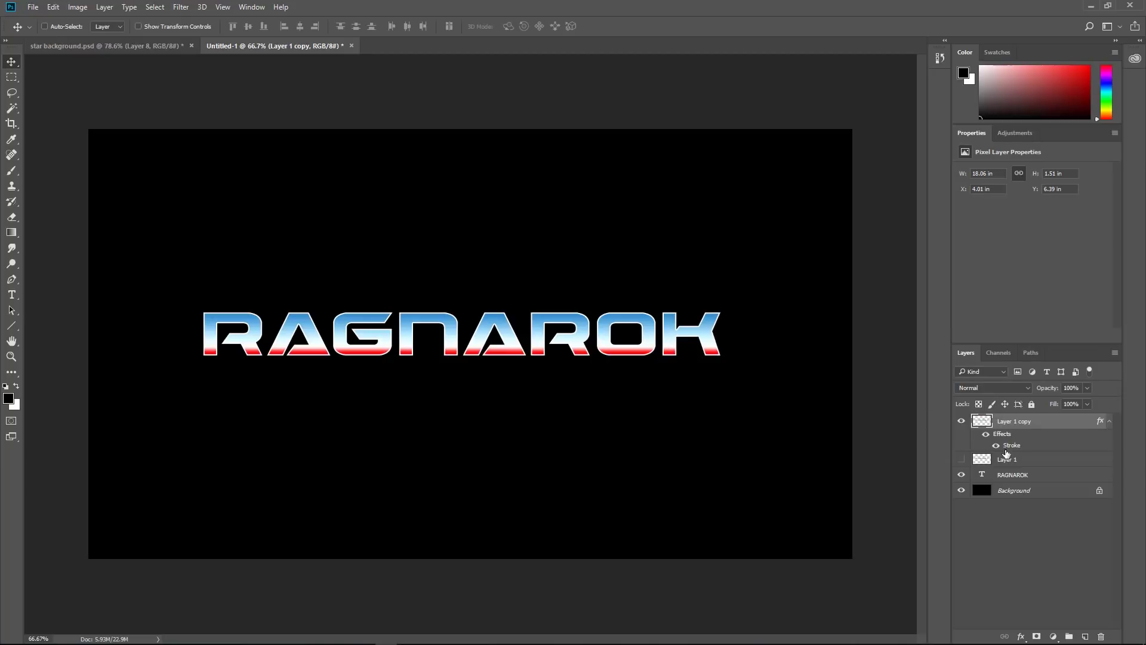
- Mask Layer 1 copy with a vertical black-to-white gradient hiding its lower half, then show Layer 1
{"action": "left_click", "coordinate": [1036, 637]}
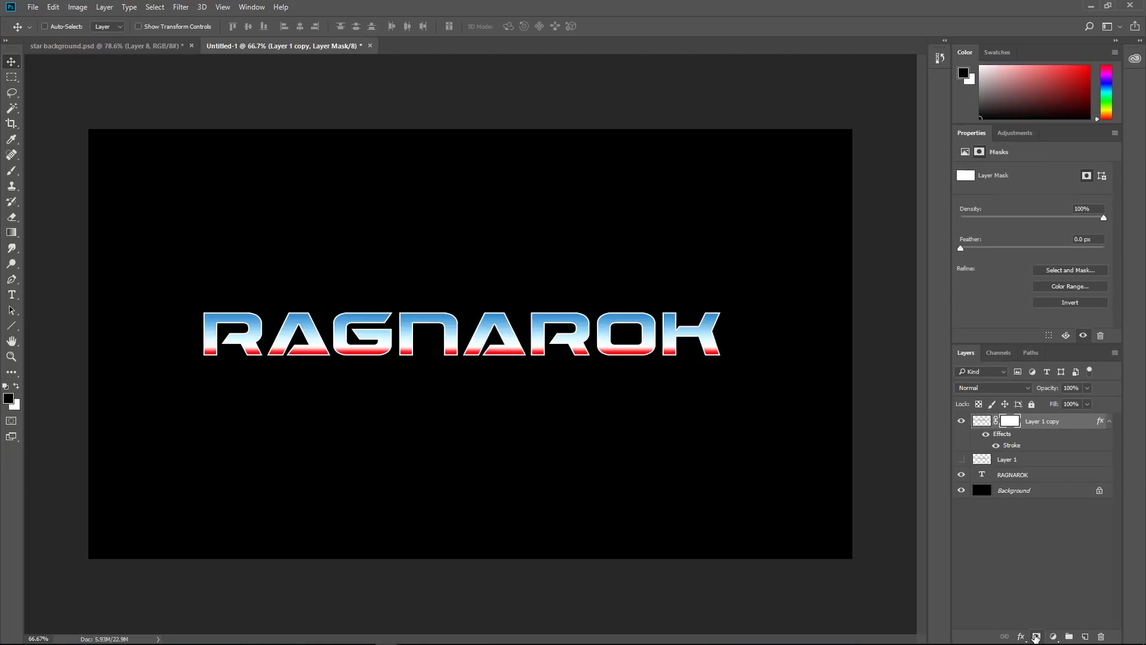
{"action": "left_click", "coordinate": [11, 235]}
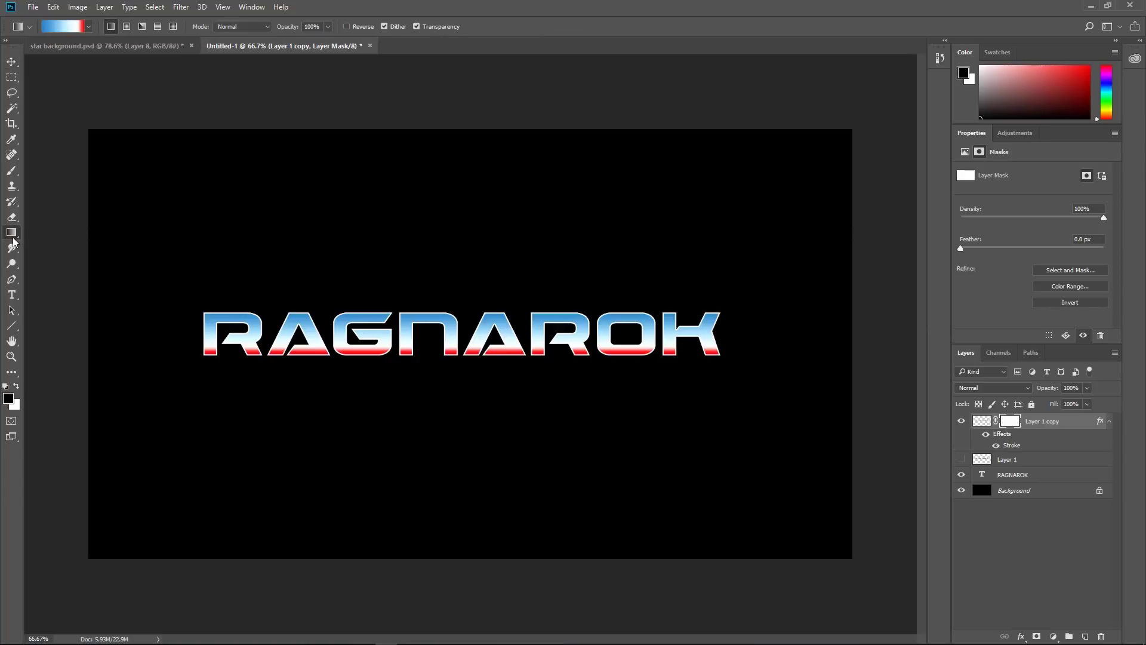
{"action": "left_click", "coordinate": [87, 27]}
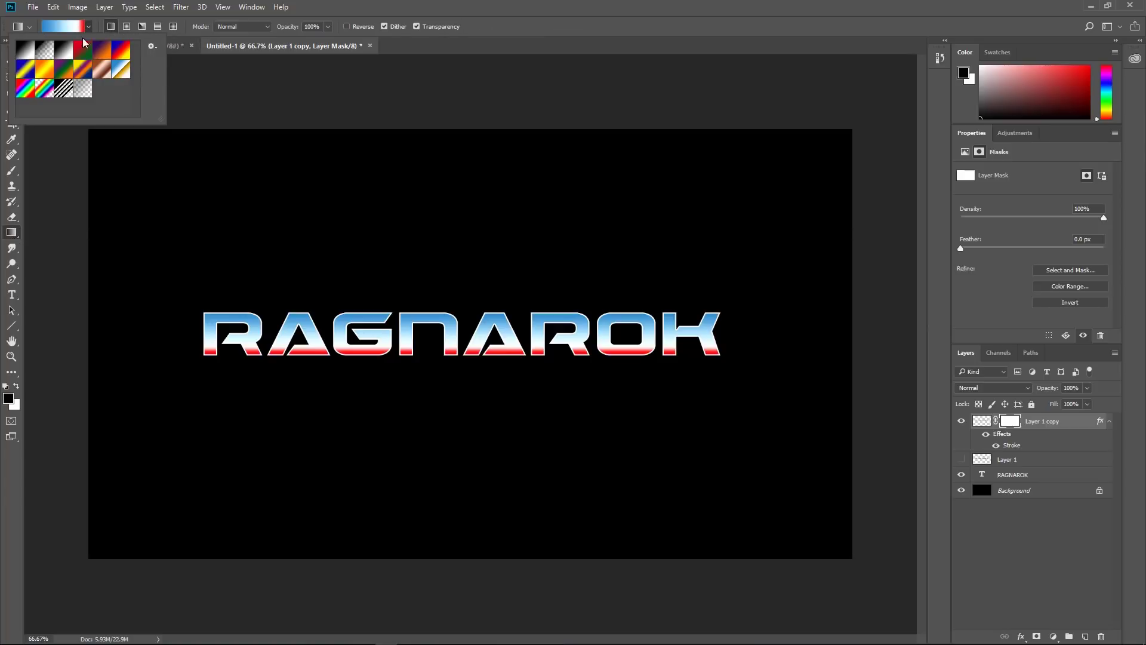
{"action": "left_click", "coordinate": [63, 50]}
{"action": "left_click", "coordinate": [178, 124]}
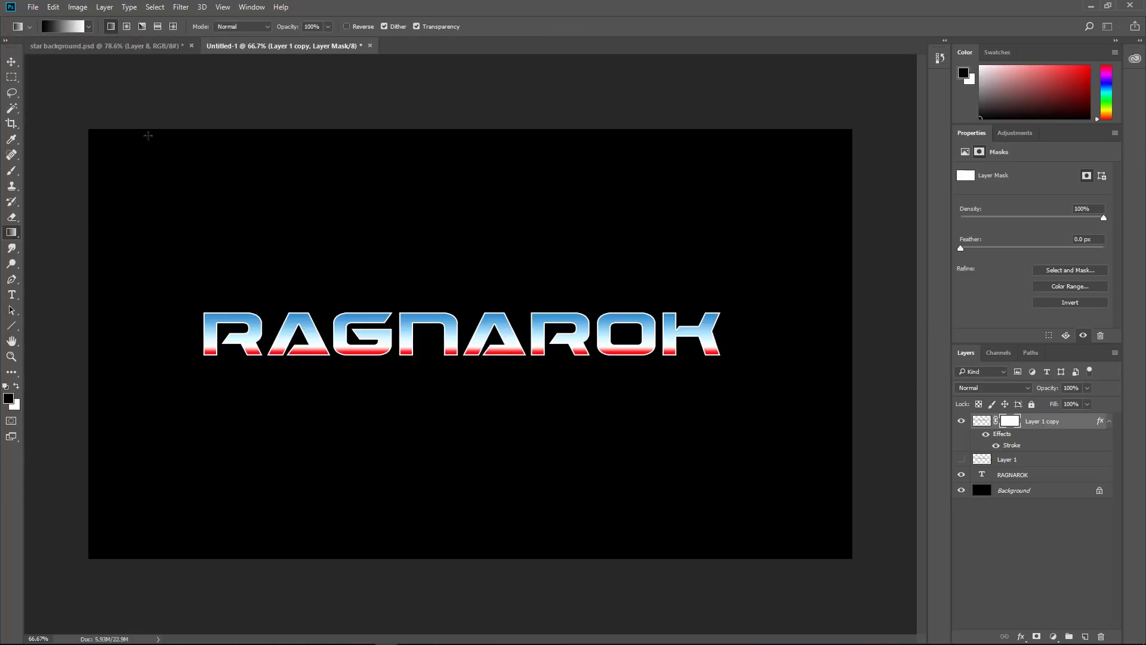
{"action": "left_click_drag", "start_coordinate": [586, 349], "coordinate": [585, 310]}
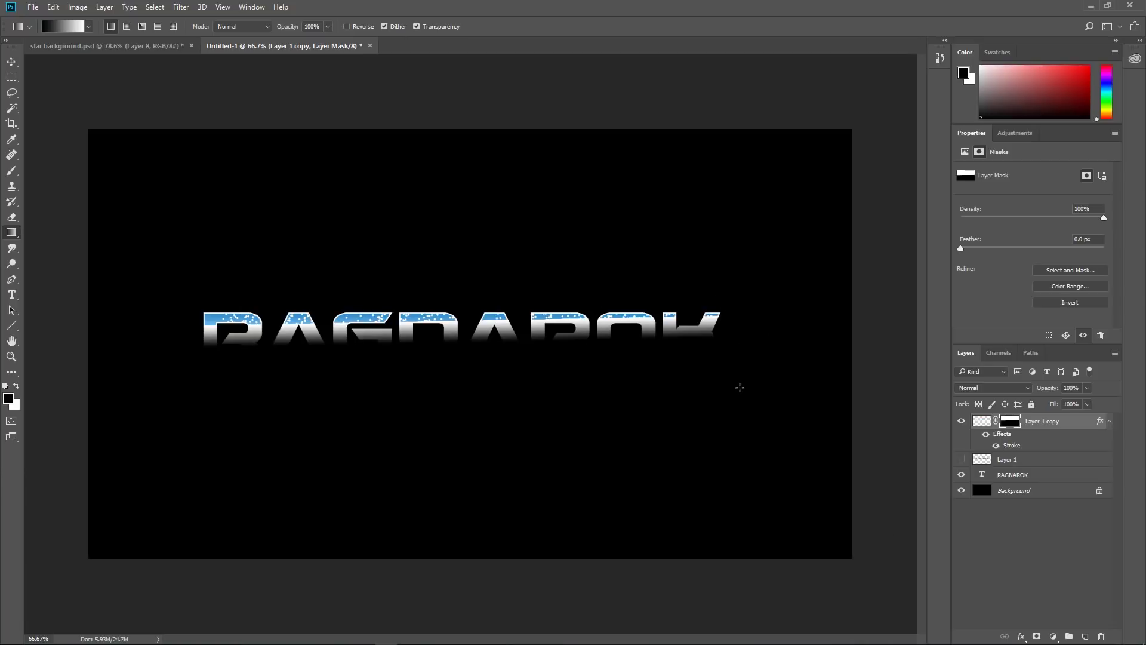
{"action": "left_click", "coordinate": [960, 459]}
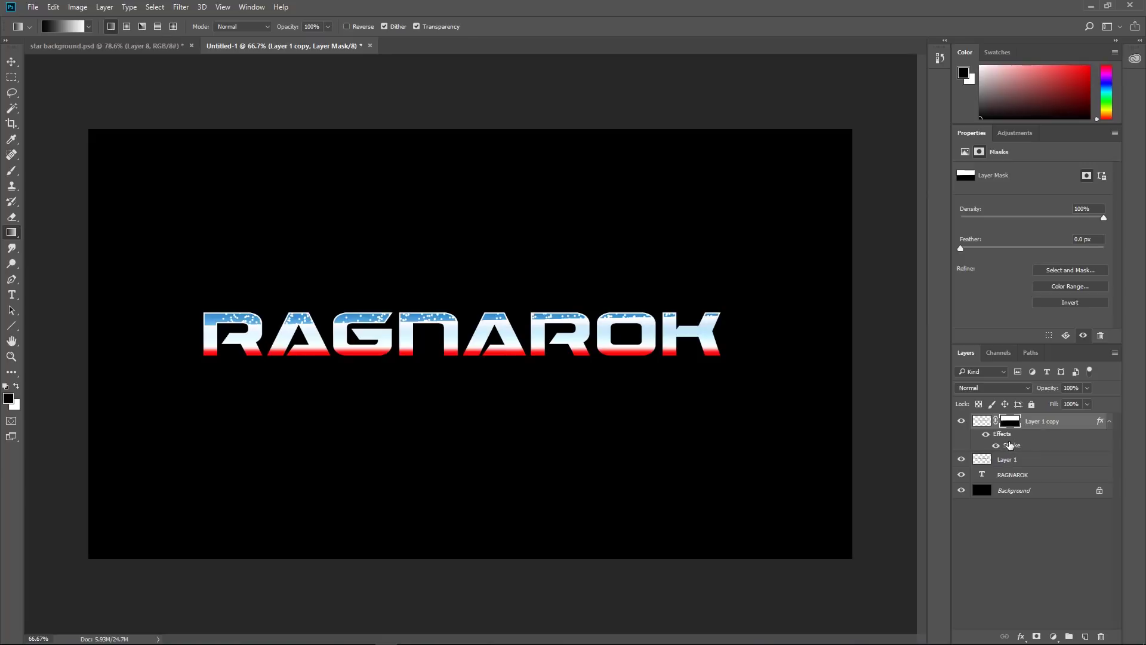
- Turn on Layer Mask Hides Effects in Layer 1 copy's blending options
{"action": "double_click", "coordinate": [1006, 435]}
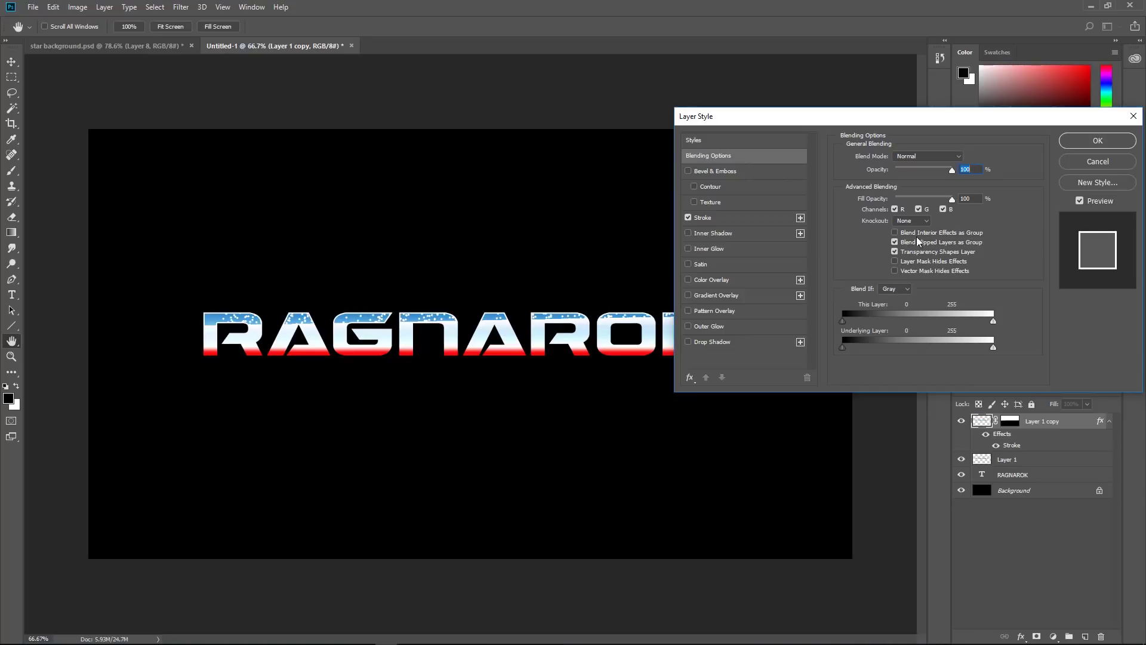
{"action": "left_click", "coordinate": [920, 267]}
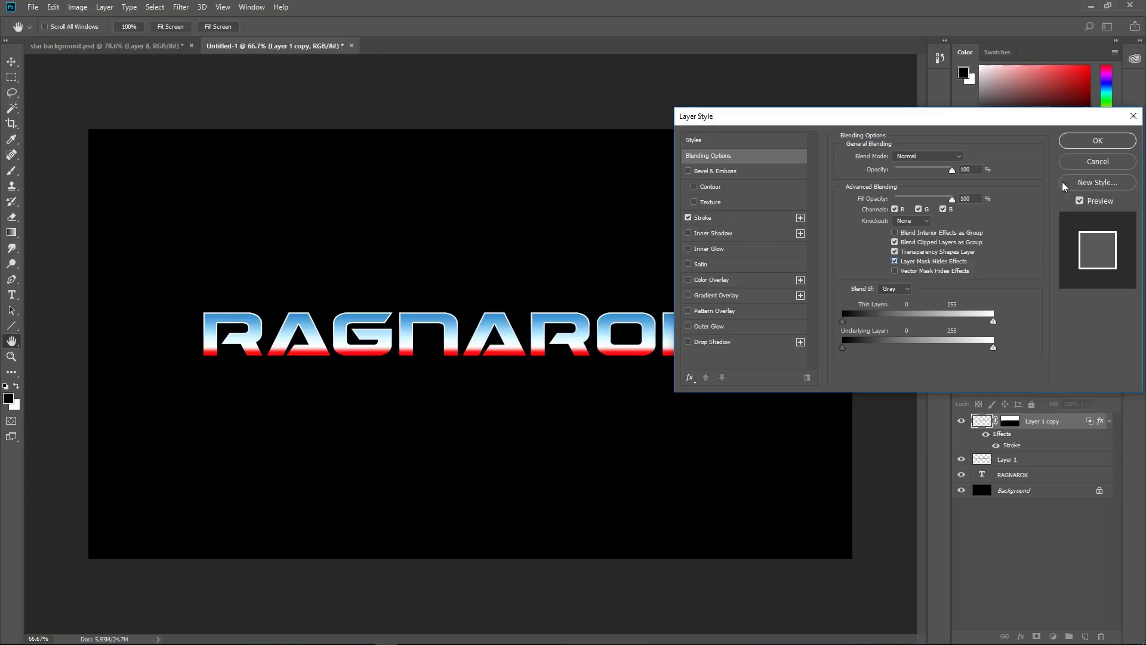
{"action": "left_click", "coordinate": [1099, 142]}
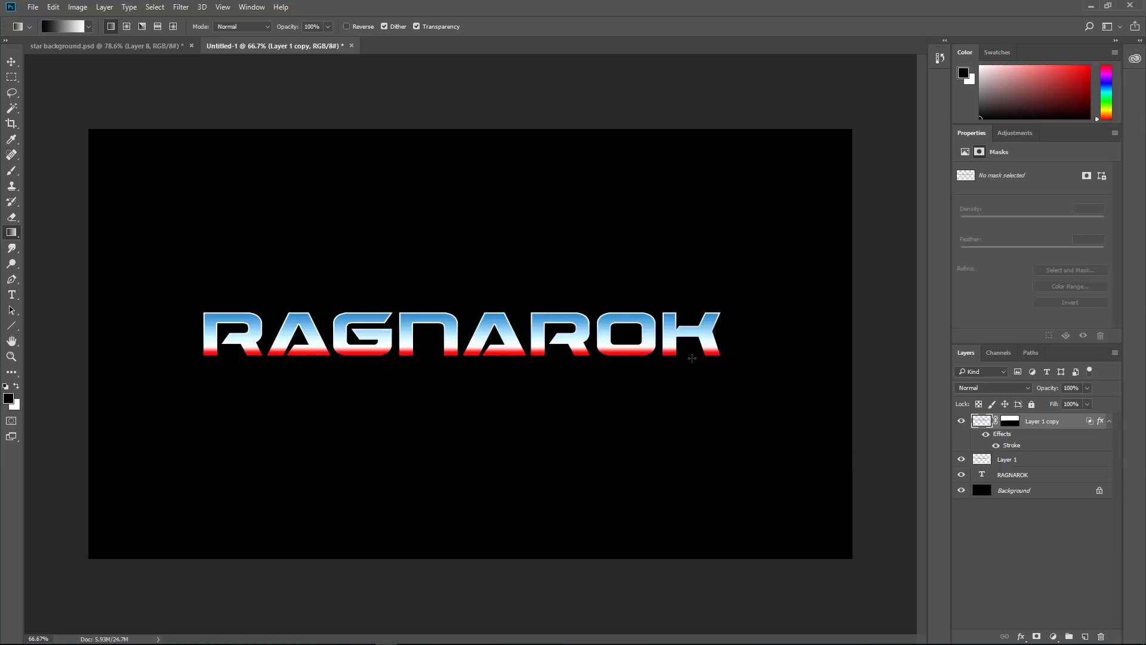
- Hide Layer 1 copy and Layer 1, and select the RAGNAROK text layer
{"action": "left_click", "coordinate": [12, 62]}
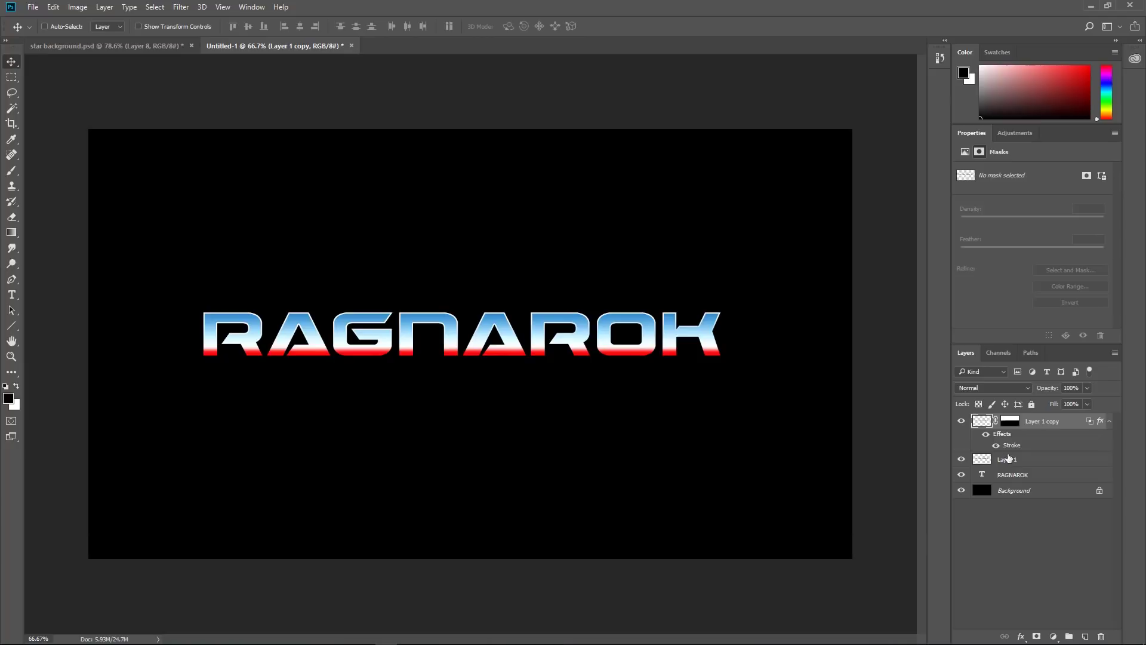
{"action": "left_click", "coordinate": [961, 421]}
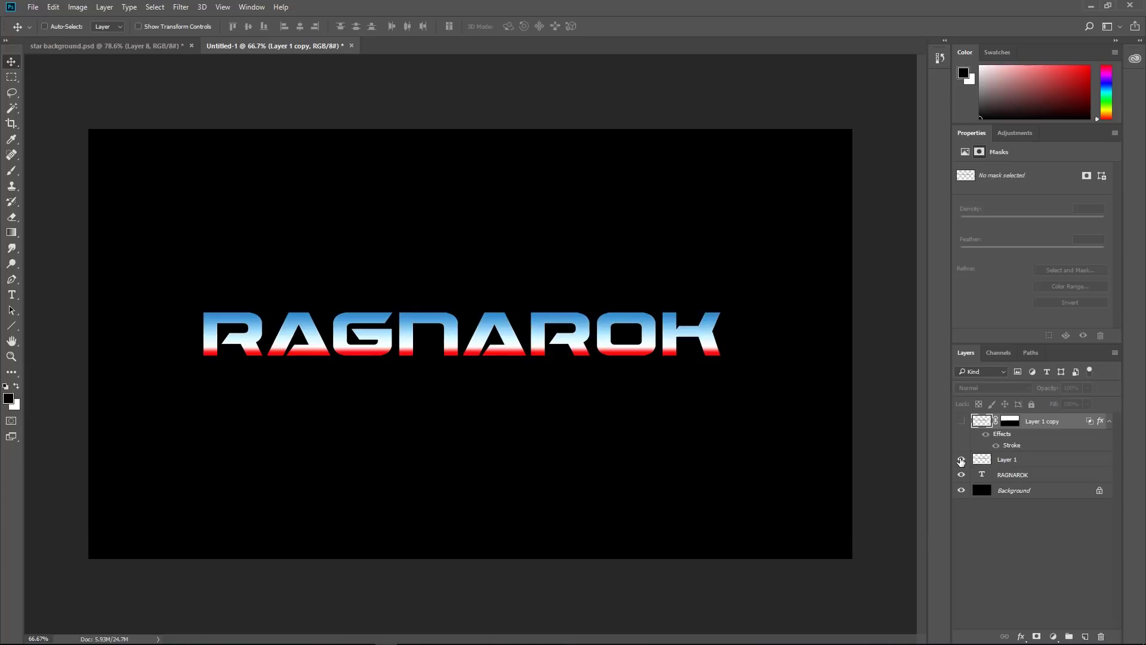
{"action": "left_click", "coordinate": [961, 460]}
{"action": "left_click", "coordinate": [993, 475]}
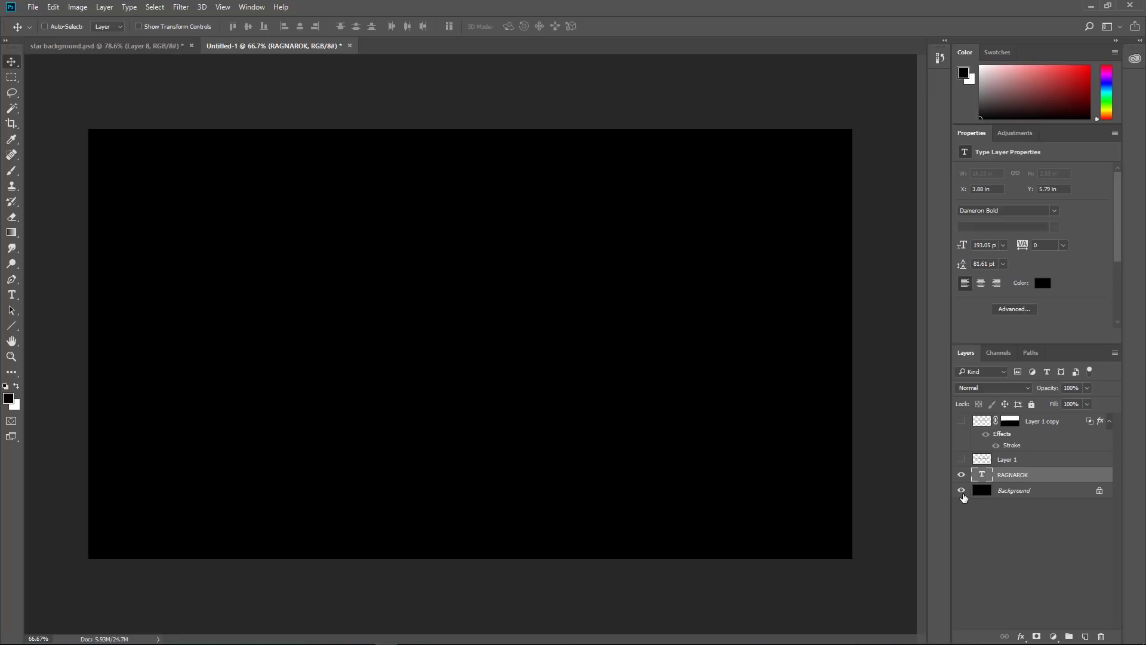
- Hide the Background and create a New 3D Extrusion from the RAGNAROK layer in the 3D workspace
{"action": "left_click", "coordinate": [962, 491]}
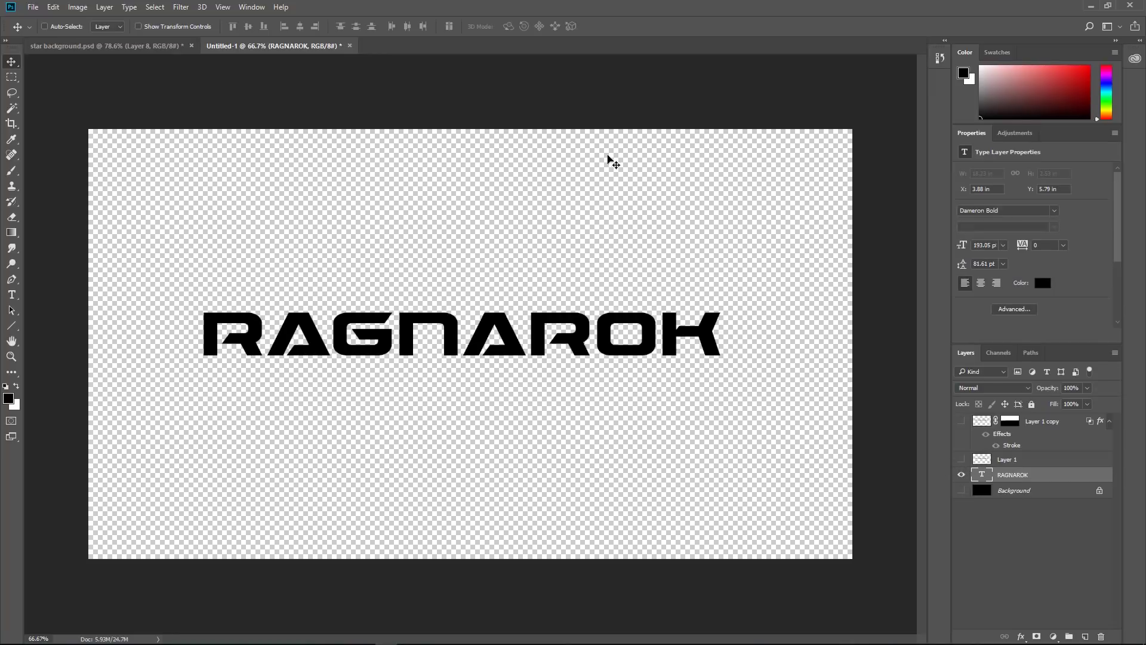
{"action": "left_click", "coordinate": [203, 7]}
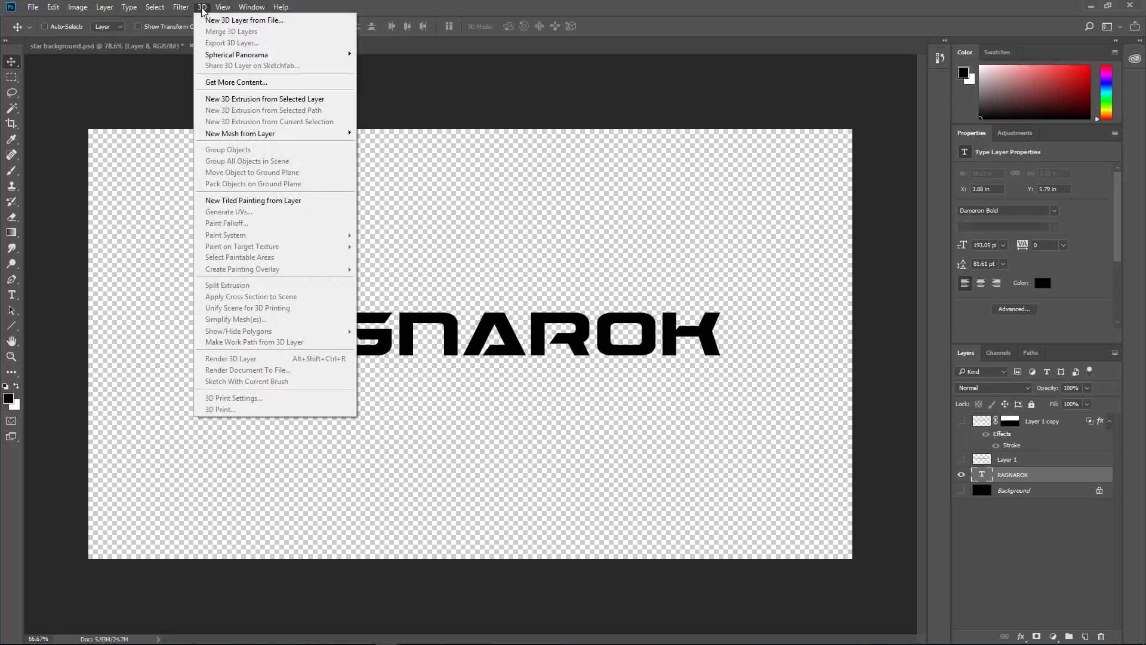
{"action": "left_click", "coordinate": [208, 100]}
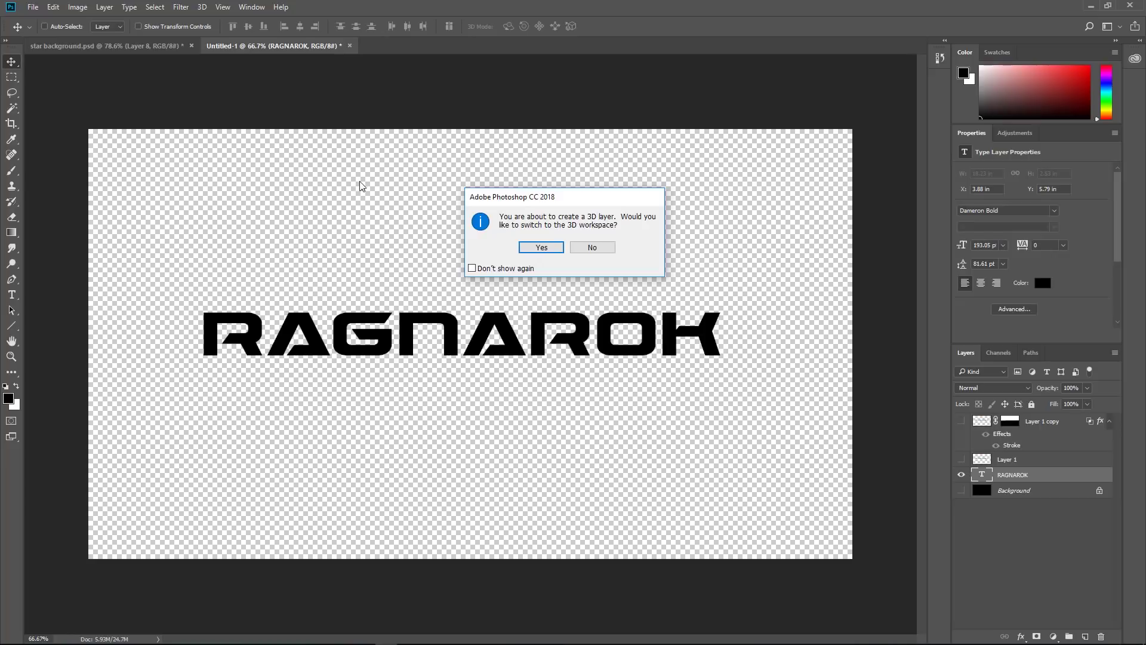
{"action": "left_click", "coordinate": [537, 247]}
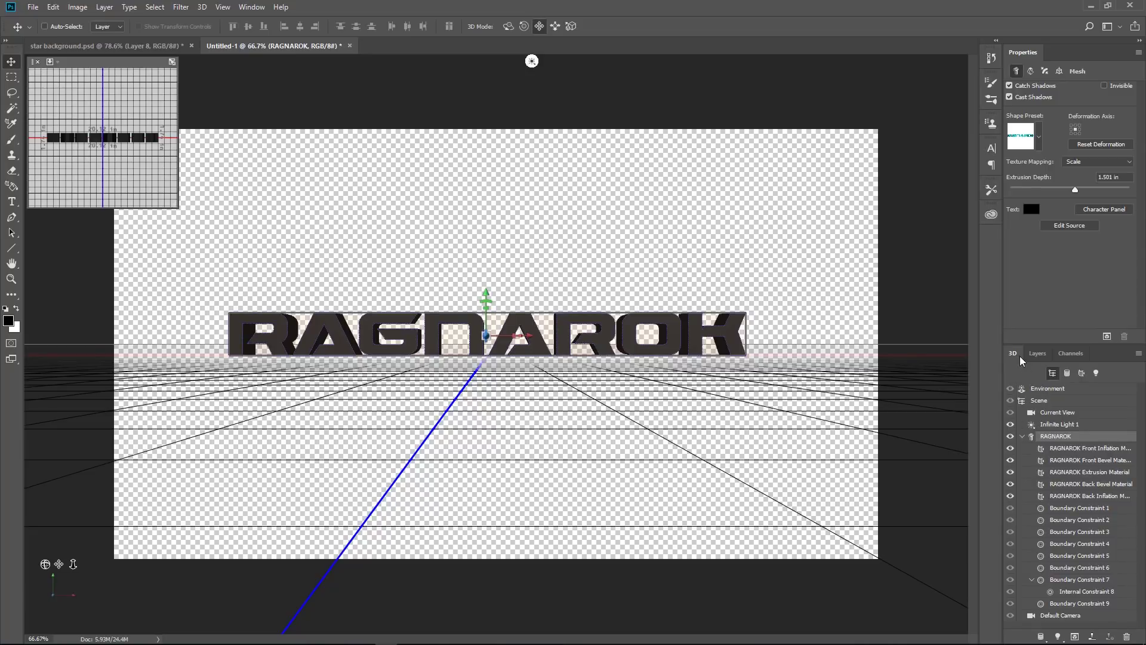
- Set the letters' extrusion material diffuse colour to pure red
{"action": "left_click", "coordinate": [1082, 373]}
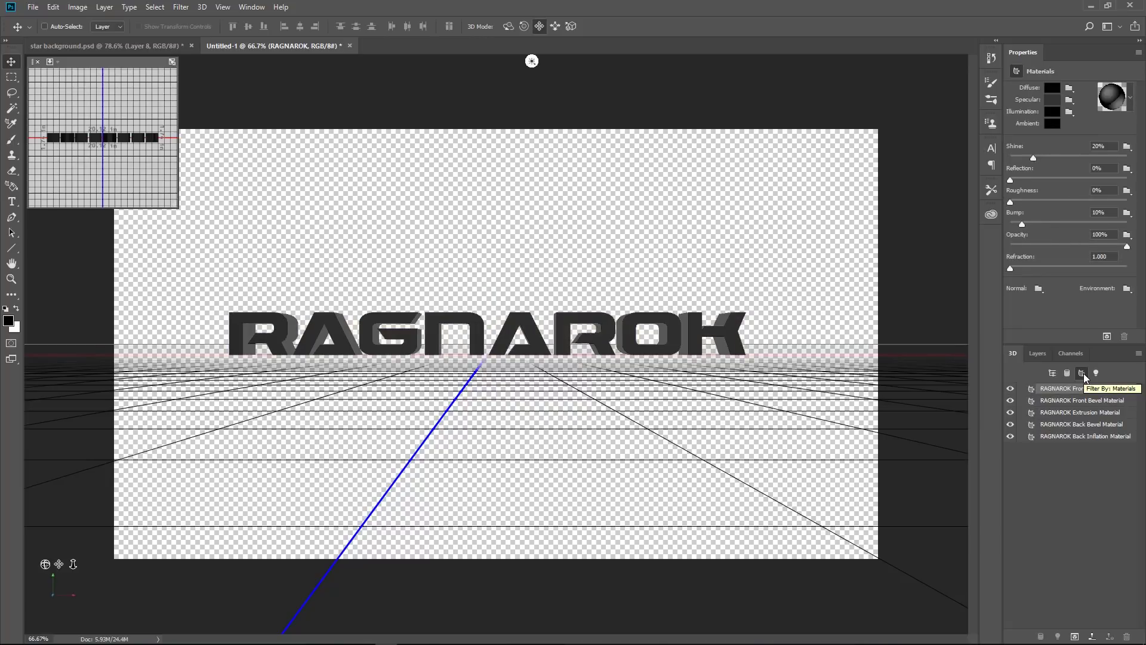
{"action": "left_click", "coordinate": [1078, 413]}
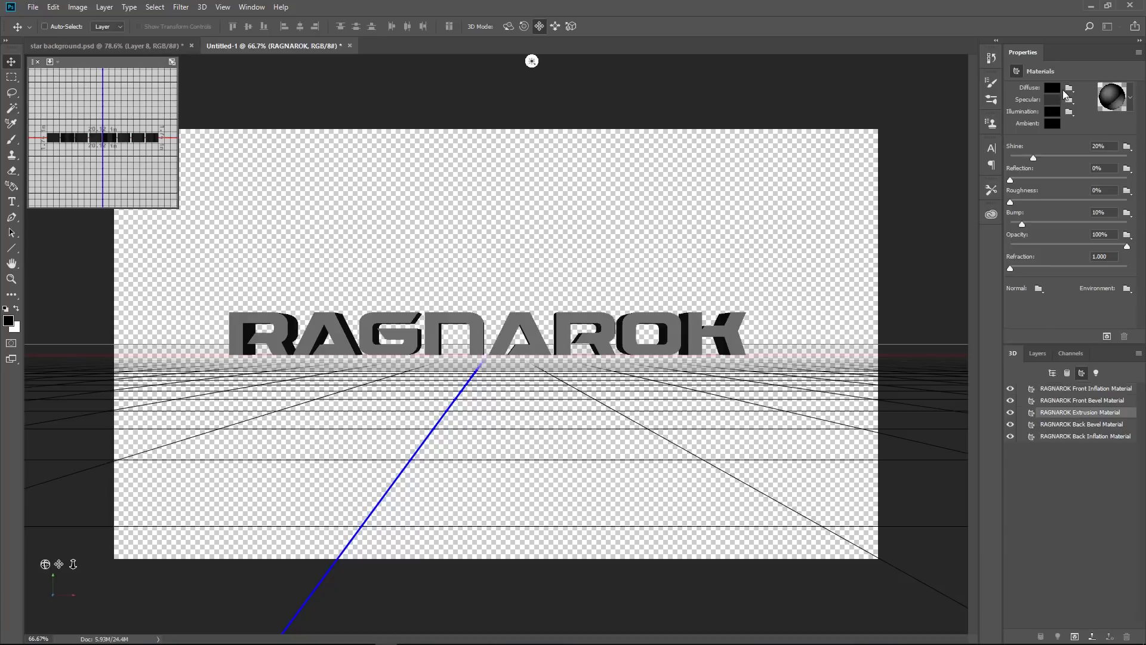
{"action": "left_click", "coordinate": [1050, 89]}
{"action": "left_click_drag", "start_coordinate": [575, 349], "coordinate": [578, 289]}
{"action": "left_click", "coordinate": [631, 167]}
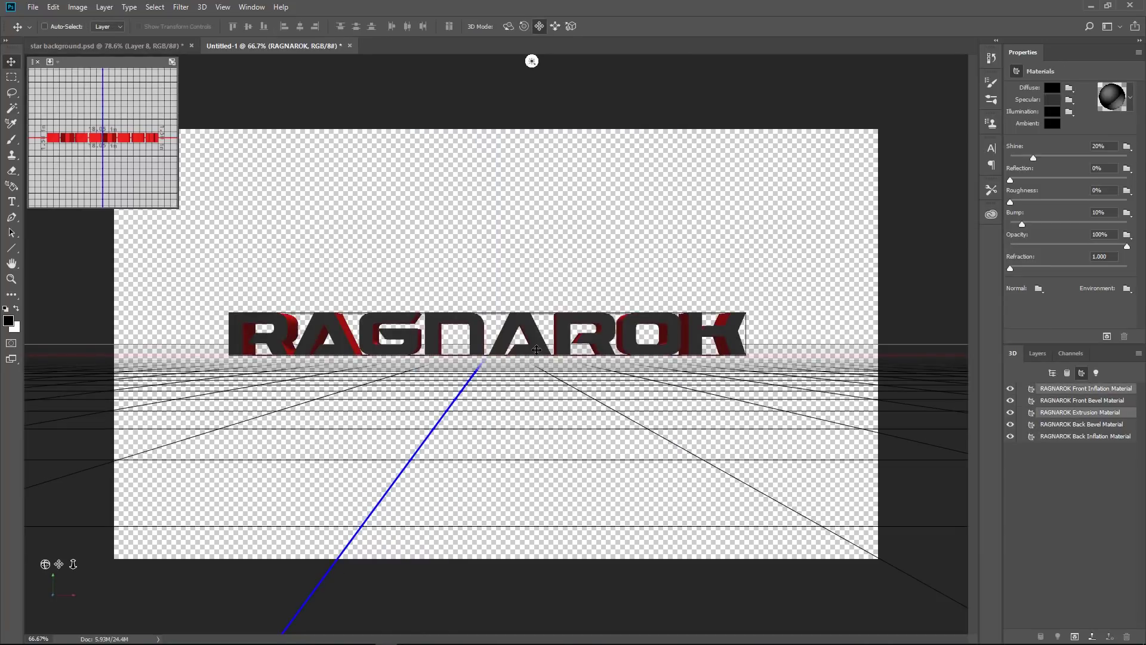
- Raise the 3D RAGNAROK mesh toward the canvas top and deepen its extrusion to 2.43 in
{"action": "left_click", "coordinate": [518, 317]}
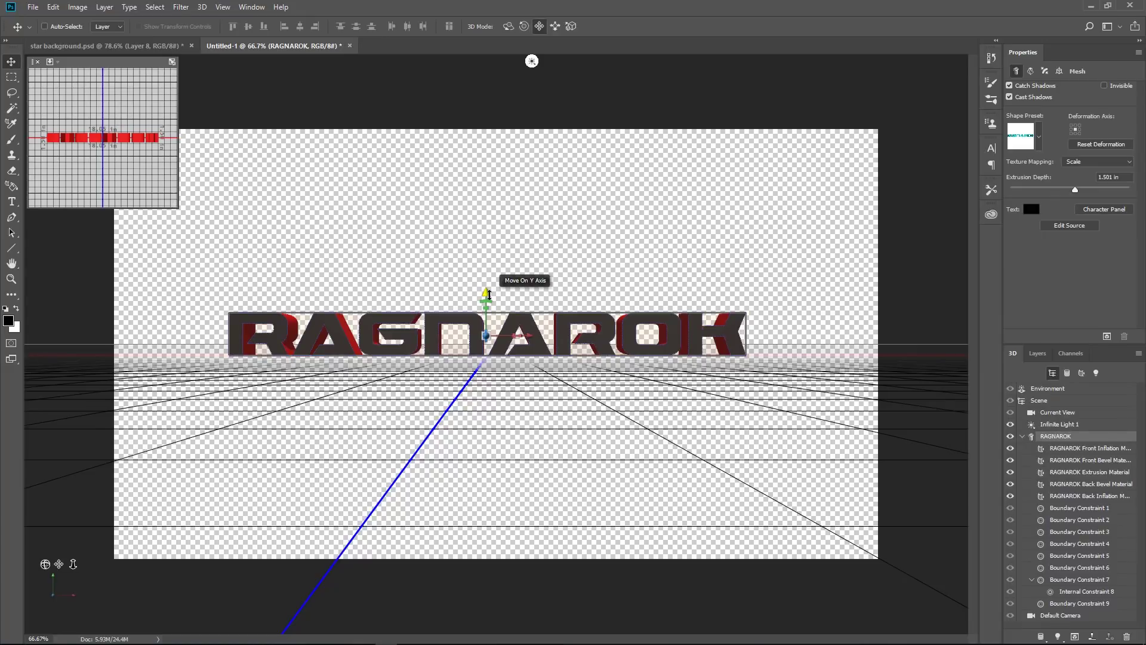
{"action": "left_click_drag", "start_coordinate": [487, 292], "coordinate": [484, 210]}
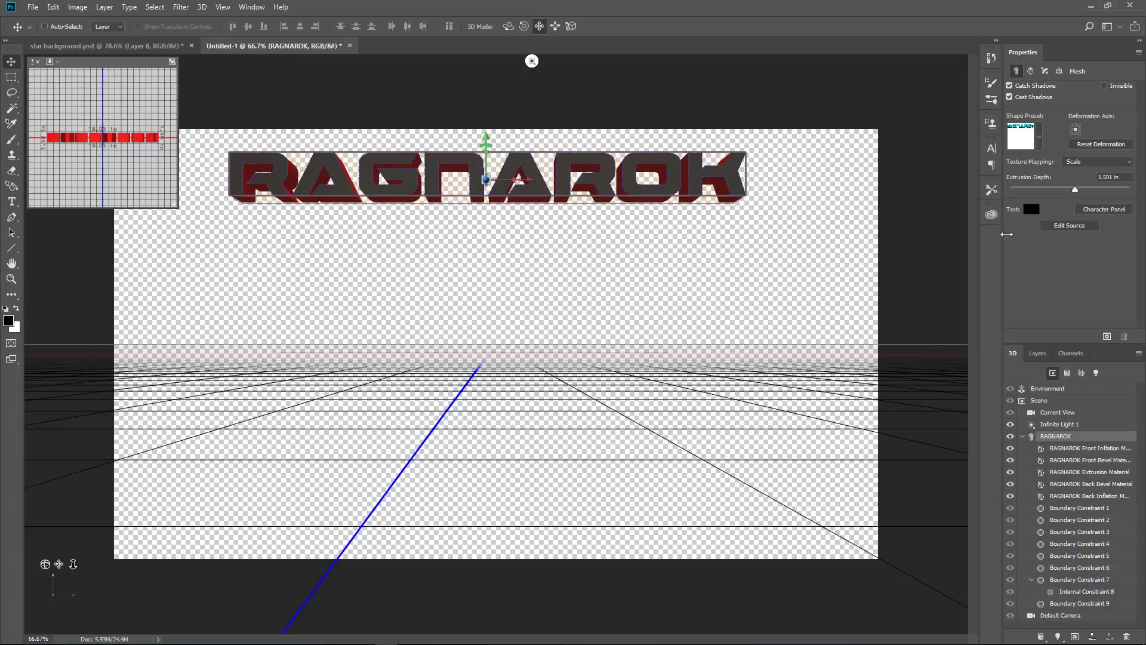
{"action": "left_click_drag", "start_coordinate": [1076, 191], "coordinate": [1078, 189]}
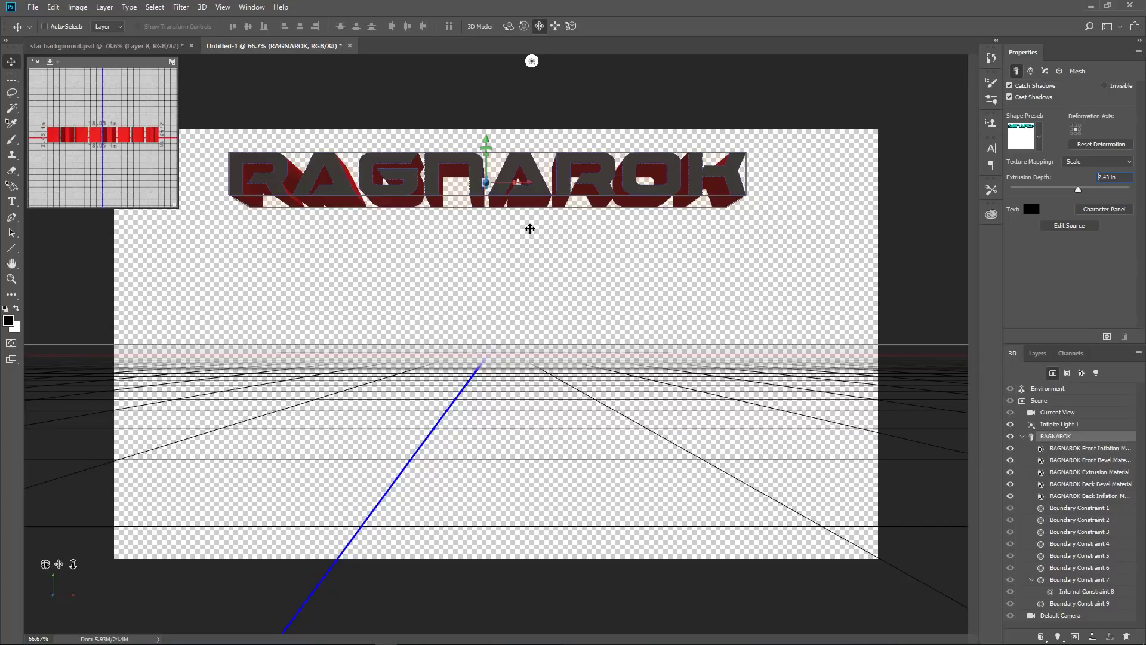
- Rotate Infinite Light 1 to re-shade the red extrusion and turn off its shadows
{"action": "left_click", "coordinate": [531, 61]}
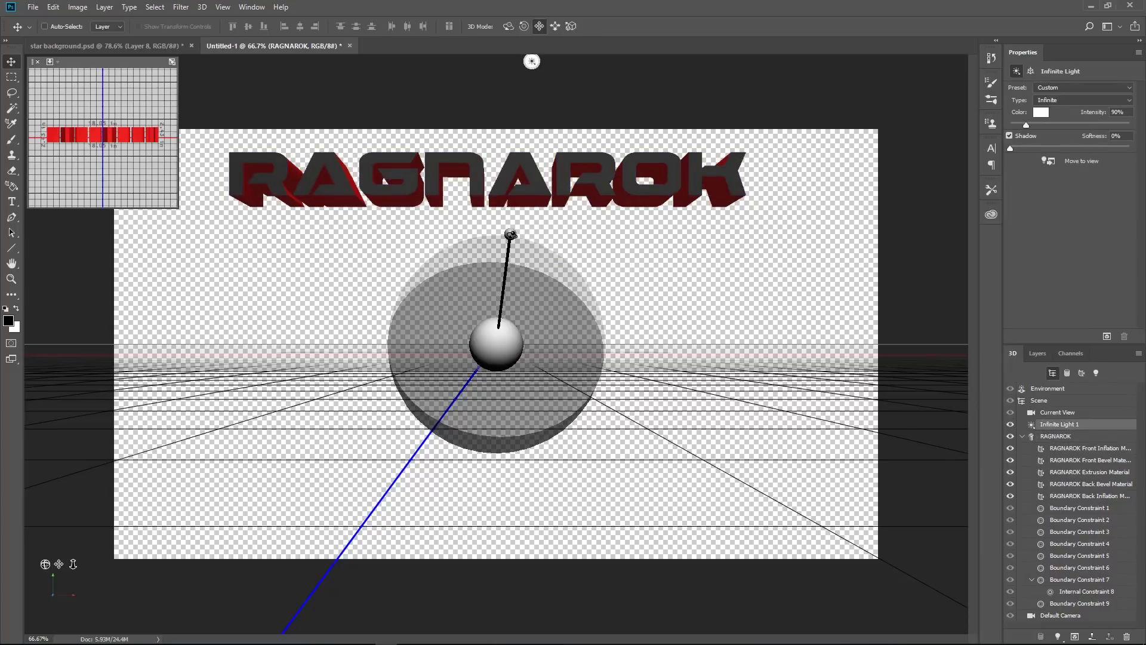
{"action": "mouse_move", "coordinate": [510, 234]}
{"action": "left_mouse_down"}
{"action": "mouse_move", "coordinate": [539, 226]}
{"action": "mouse_move", "coordinate": [570, 253]}
{"action": "left_mouse_up"}
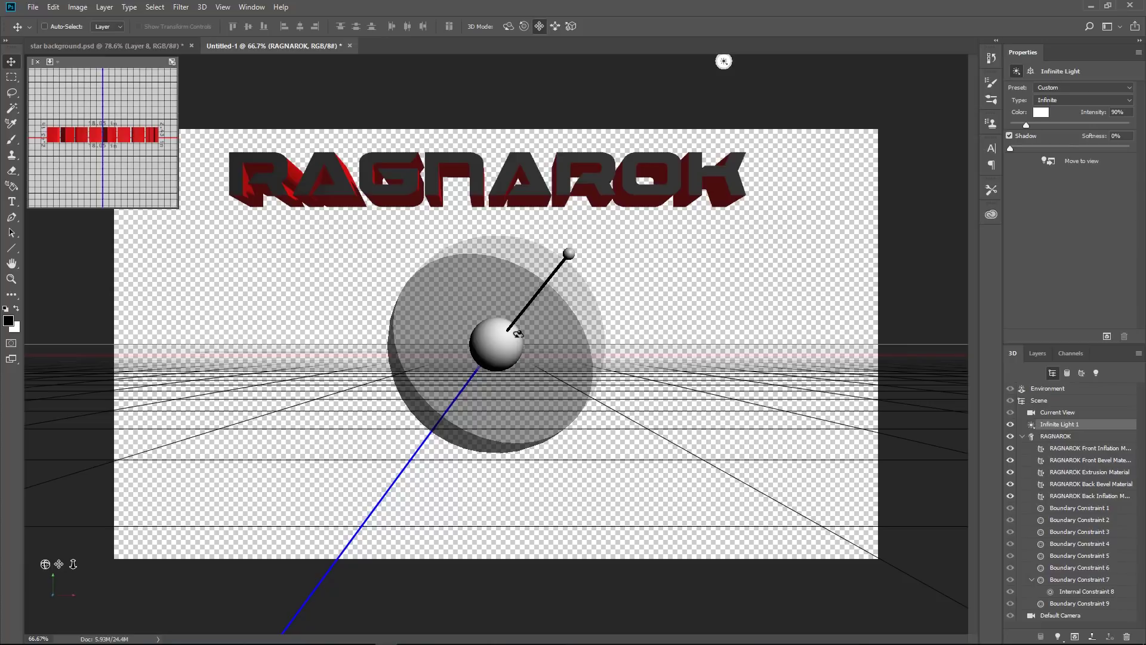
{"action": "left_click", "coordinate": [1010, 136]}
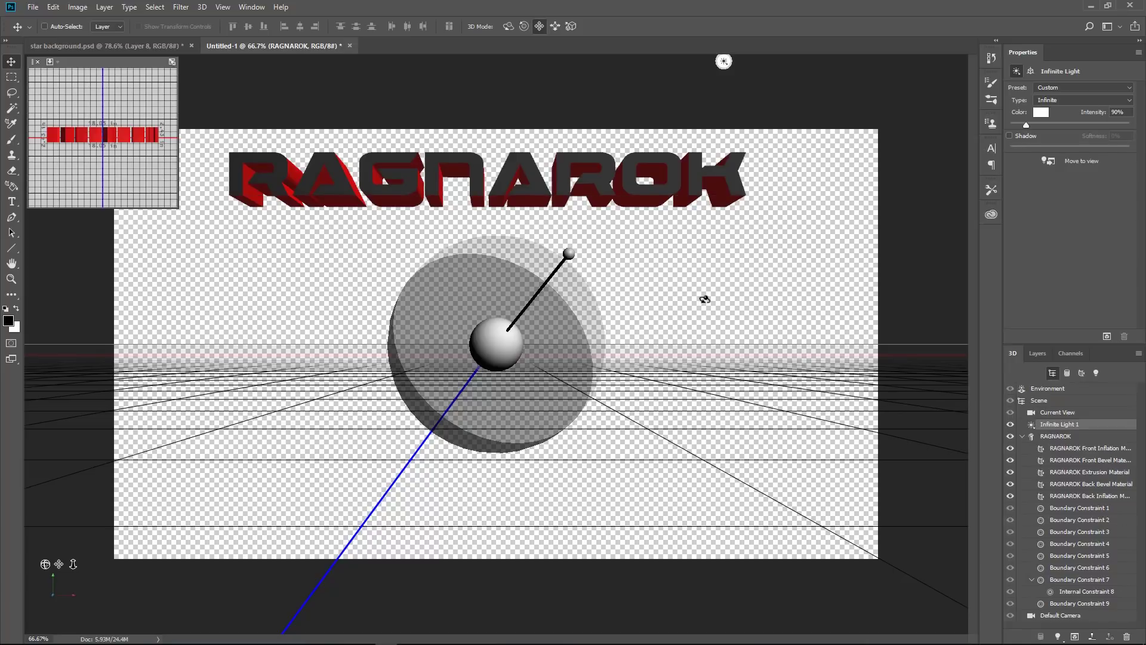
{"action": "left_click", "coordinate": [1038, 352]}
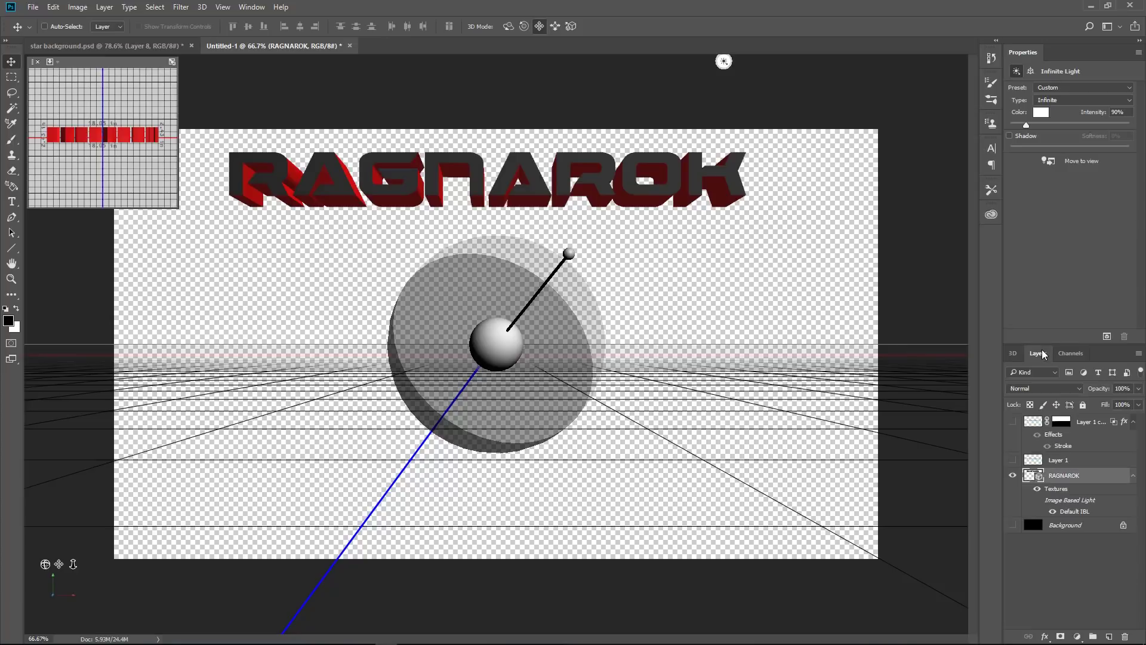
- Show Layer 1 and Layer 1 copy, then move the chrome Layer 1 up onto the 3D letters
{"action": "left_click", "coordinate": [1012, 460]}
{"action": "left_click", "coordinate": [1012, 421]}
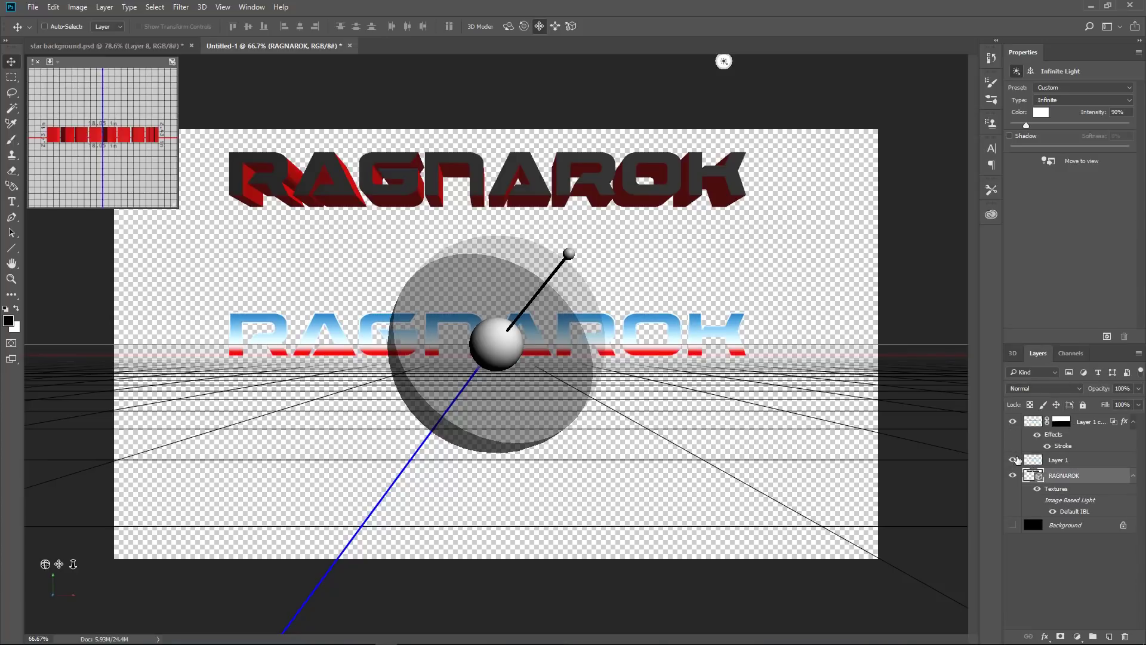
{"action": "left_click", "coordinate": [1052, 458]}
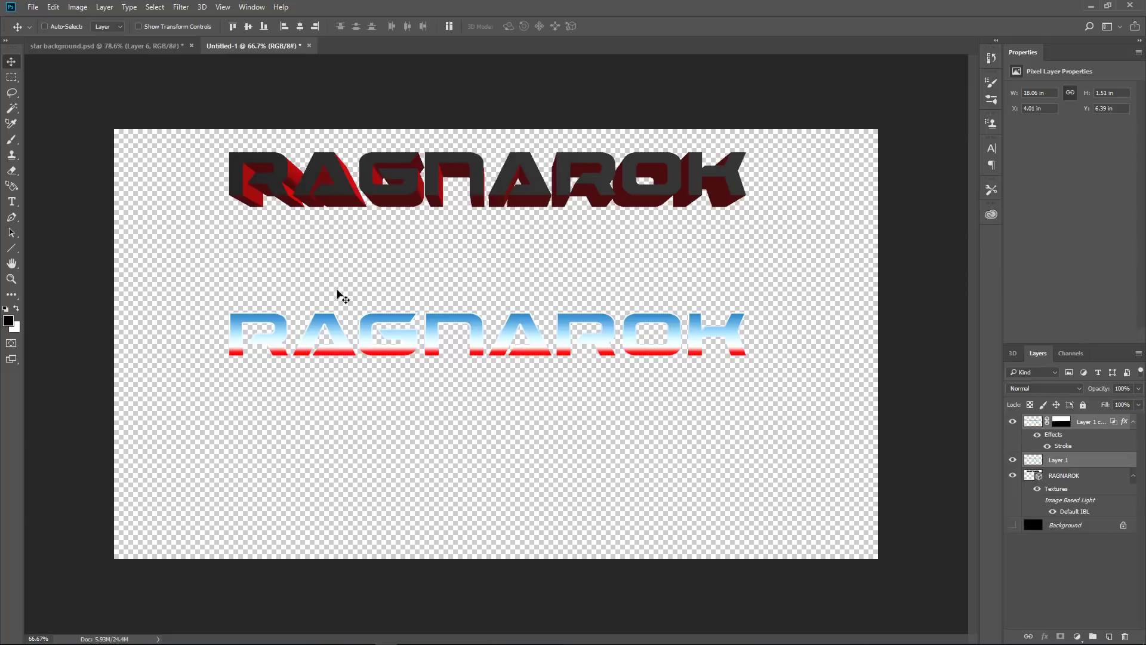
{"action": "left_click_drag", "start_coordinate": [480, 348], "coordinate": [493, 202]}
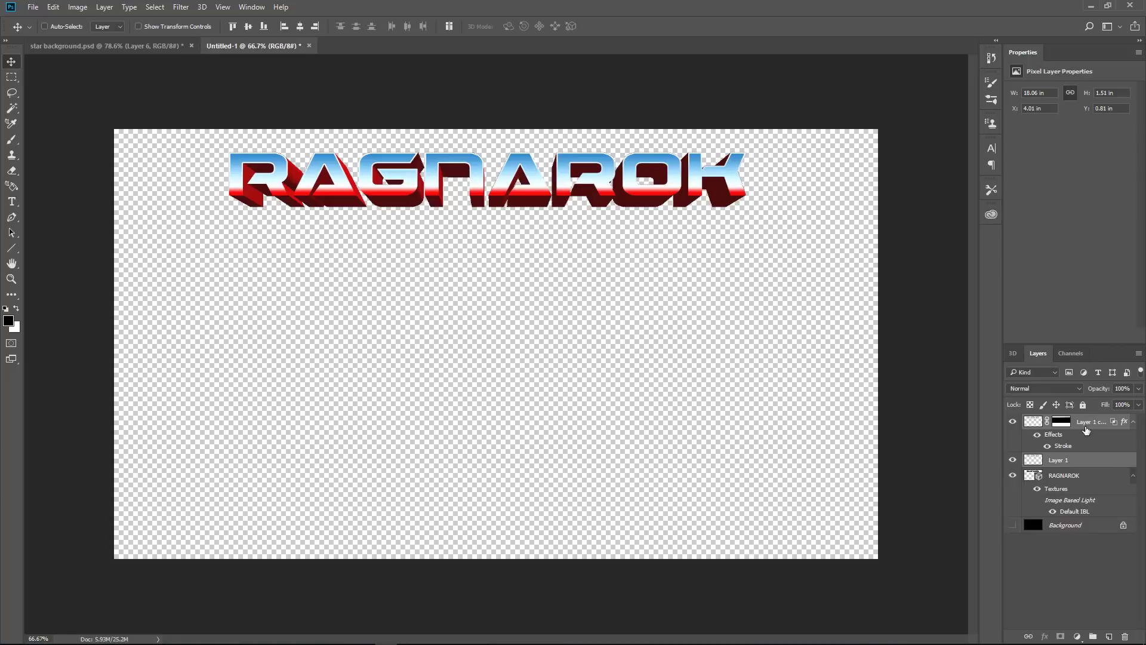
{"action": "left_click", "coordinate": [1083, 424]}
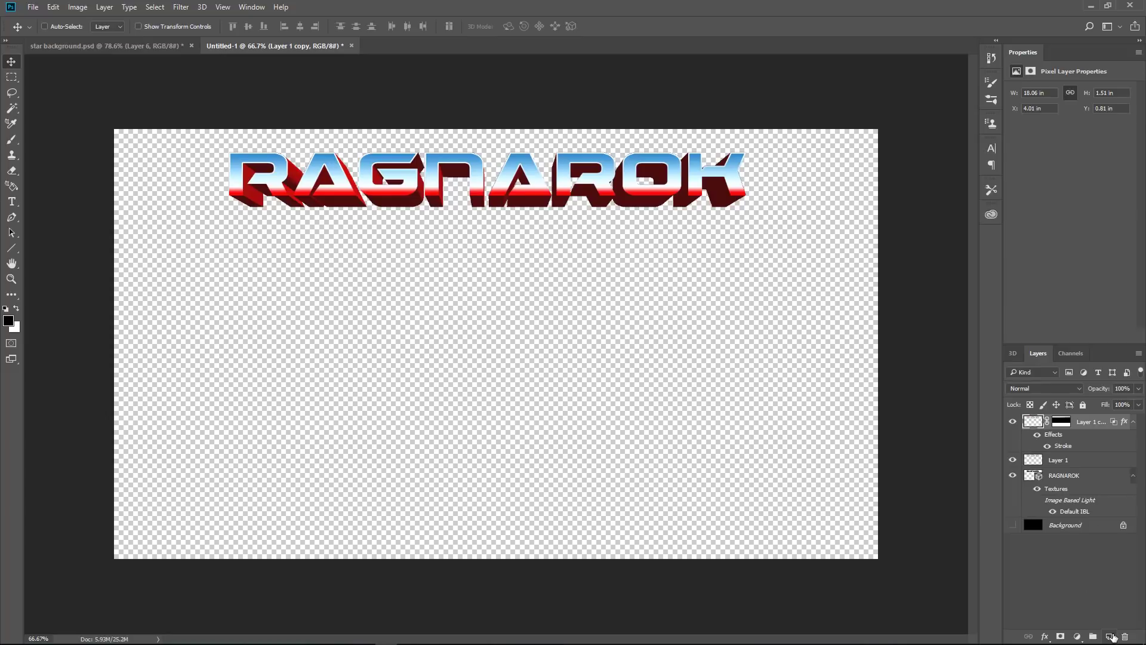
- On a new layer, draw a horizontal black line across the lower letters, nudge it down, and duplicate it
{"action": "left_click", "coordinate": [1108, 636]}
{"action": "left_click", "coordinate": [15, 251]}
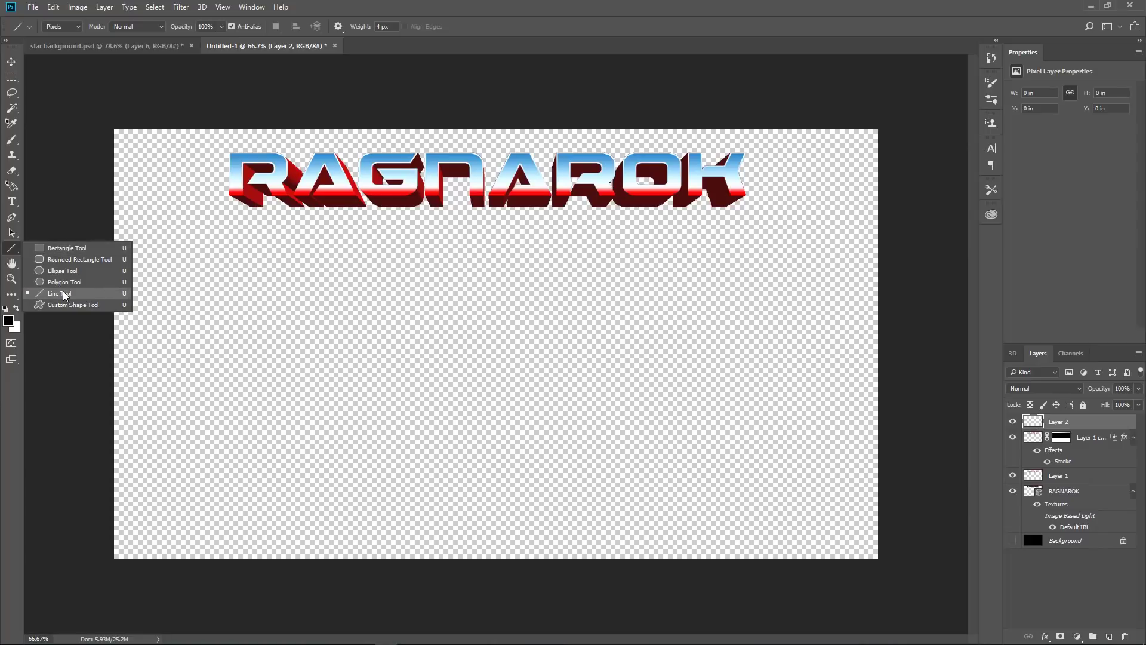
{"action": "left_click", "coordinate": [60, 293]}
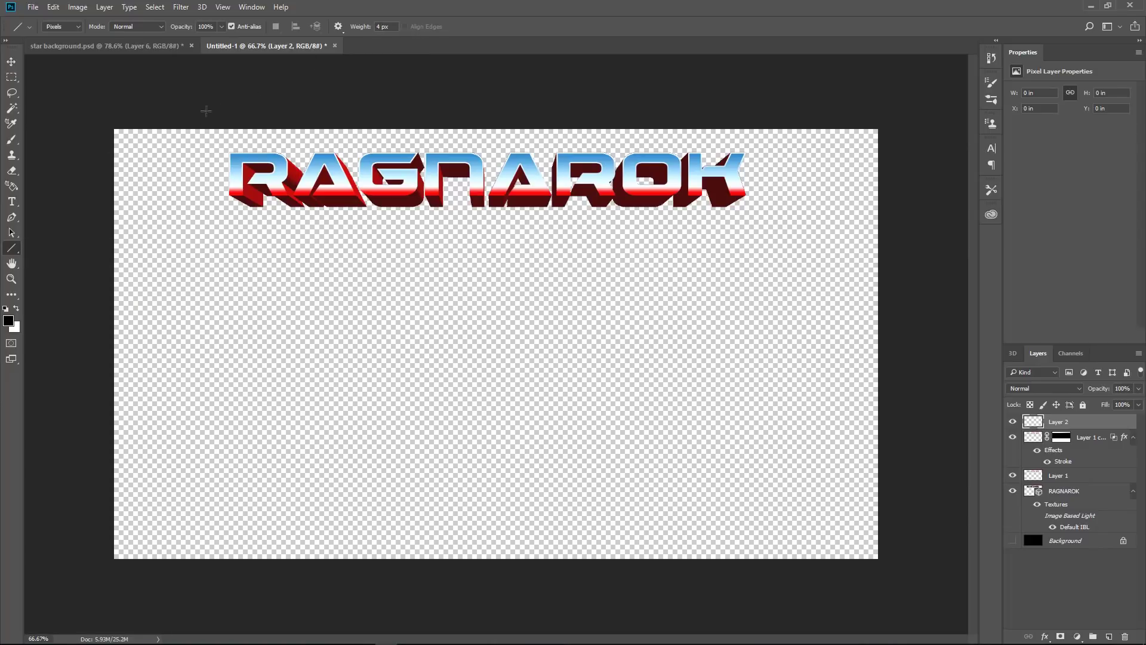
{"action": "left_click_drag", "start_coordinate": [219, 188], "coordinate": [778, 210]}
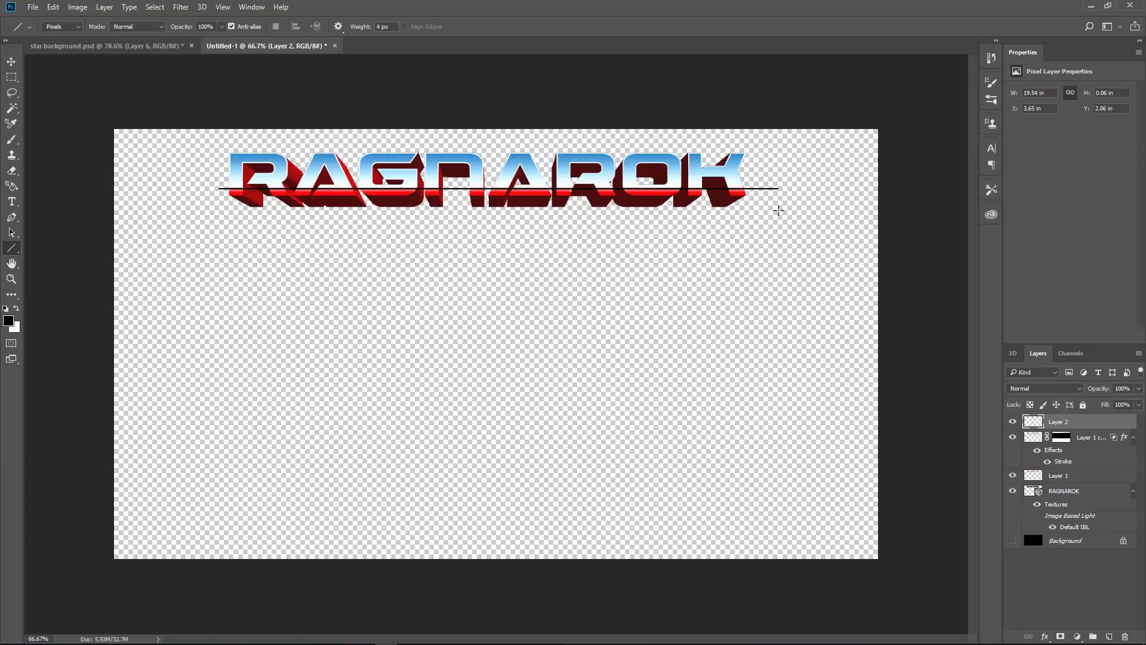
{"action": "key", "text": "v"}
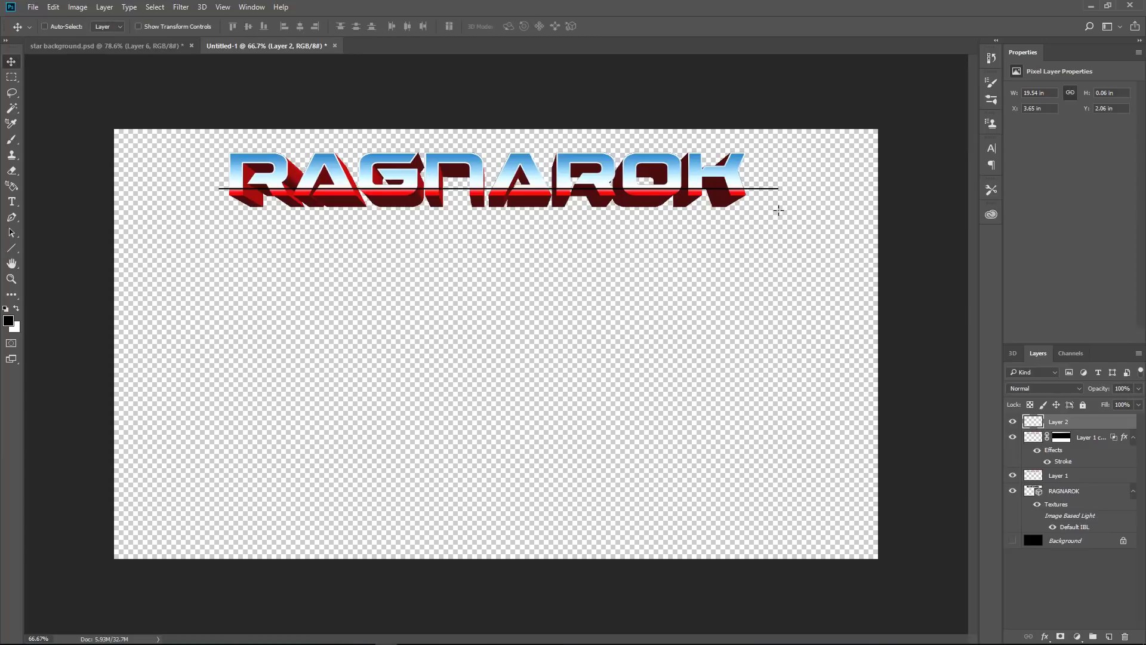
{"action": "key", "text": "shift+Down"}
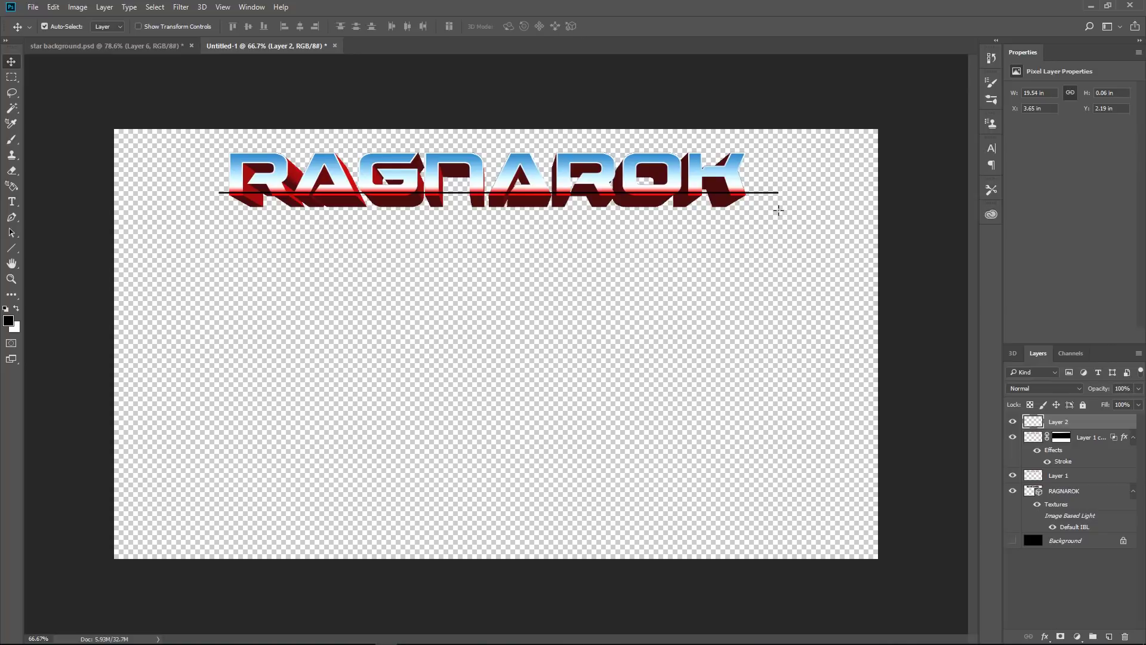
{"action": "key", "text": "ctrl+j"}
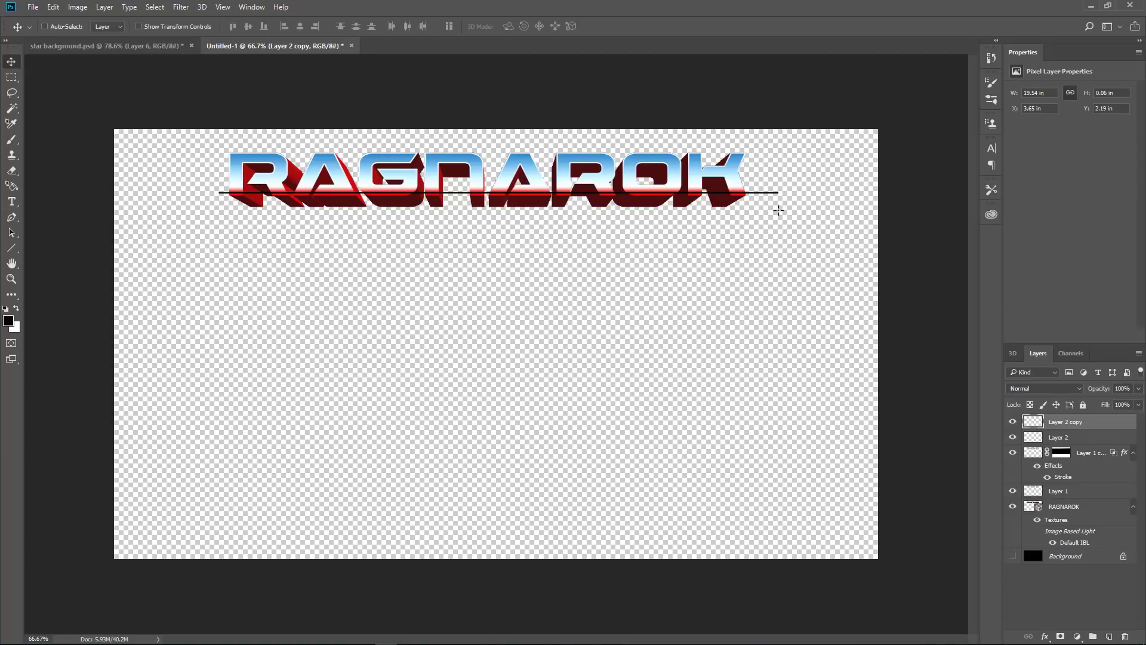
- Make line copies stepped evenly upward until four lines cross the lower letters
{"action": "key", "text": "shift+Up"}
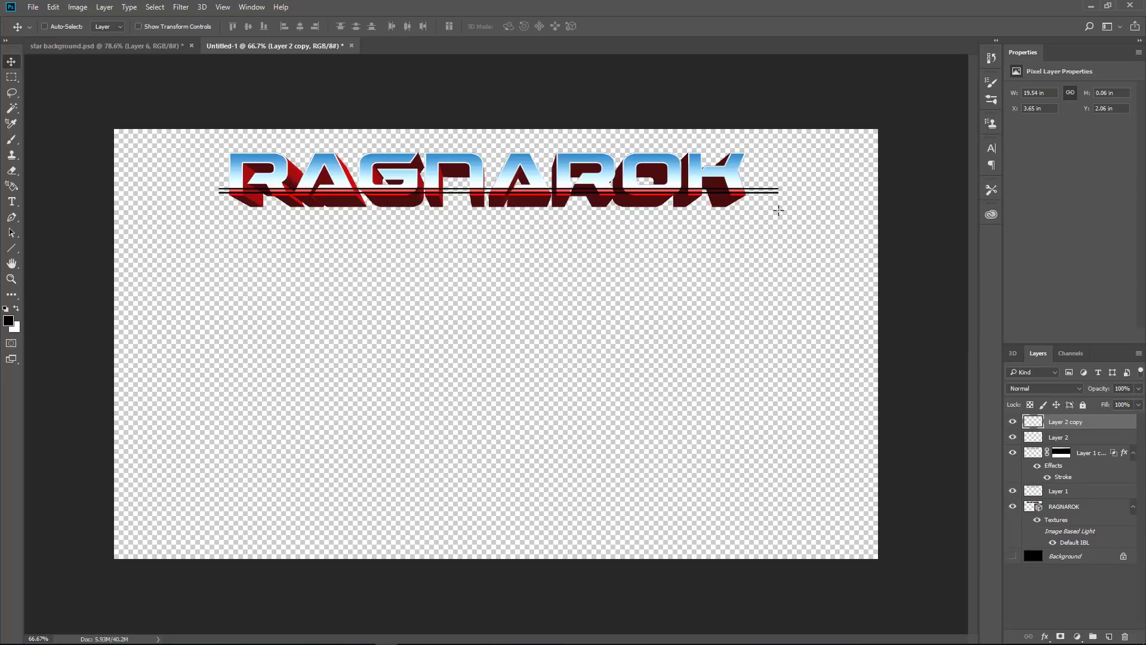
{"action": "key", "text": "ctrl+j"}
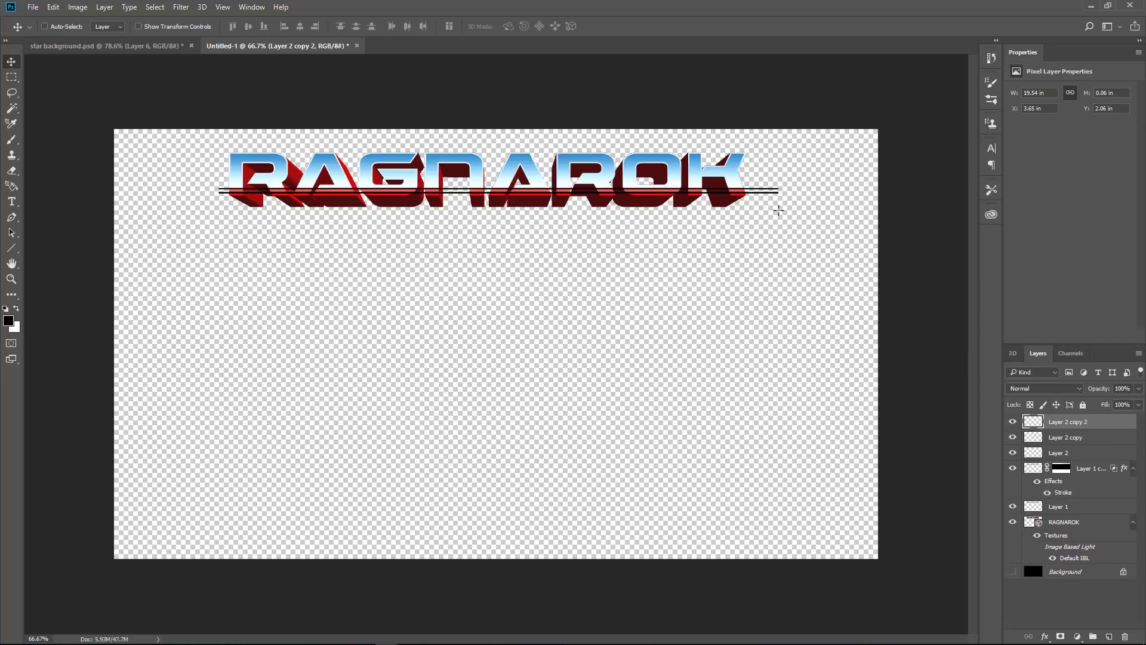
{"action": "key", "text": "shift+Up"}
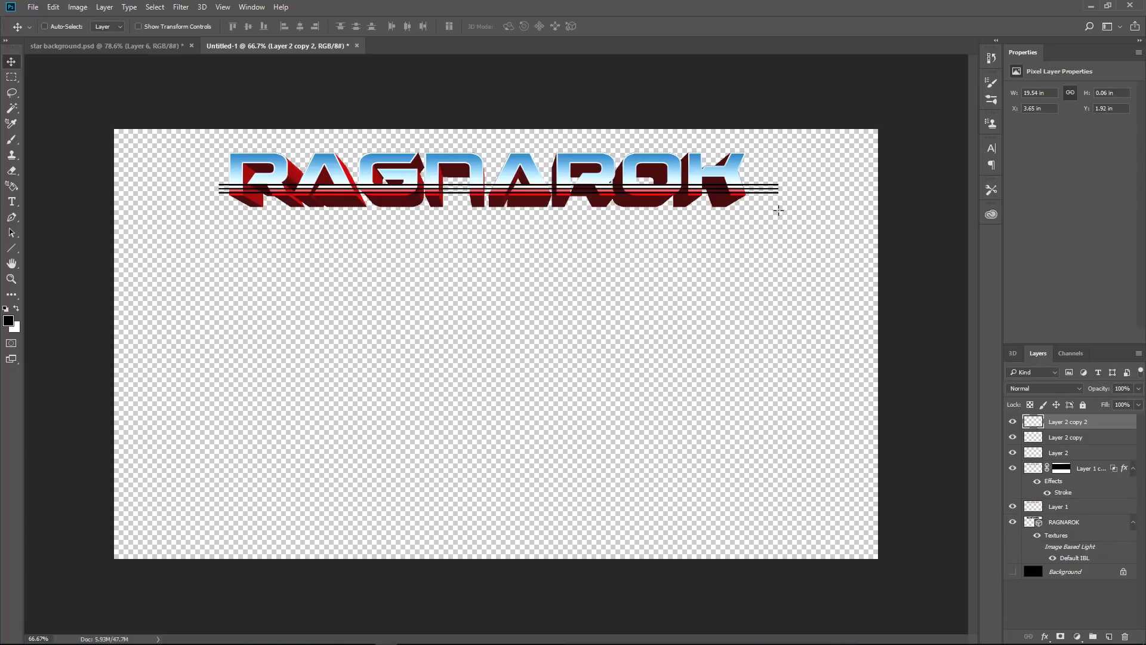
{"action": "key", "text": "ctrl+j"}
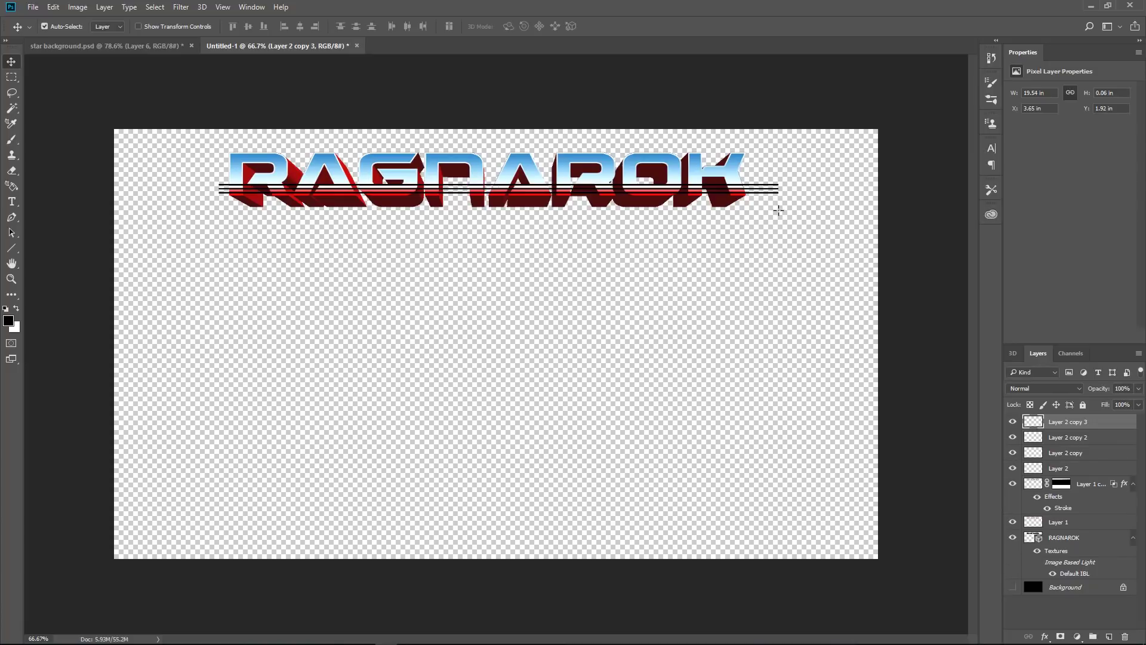
{"action": "key", "text": "shift+Up"}
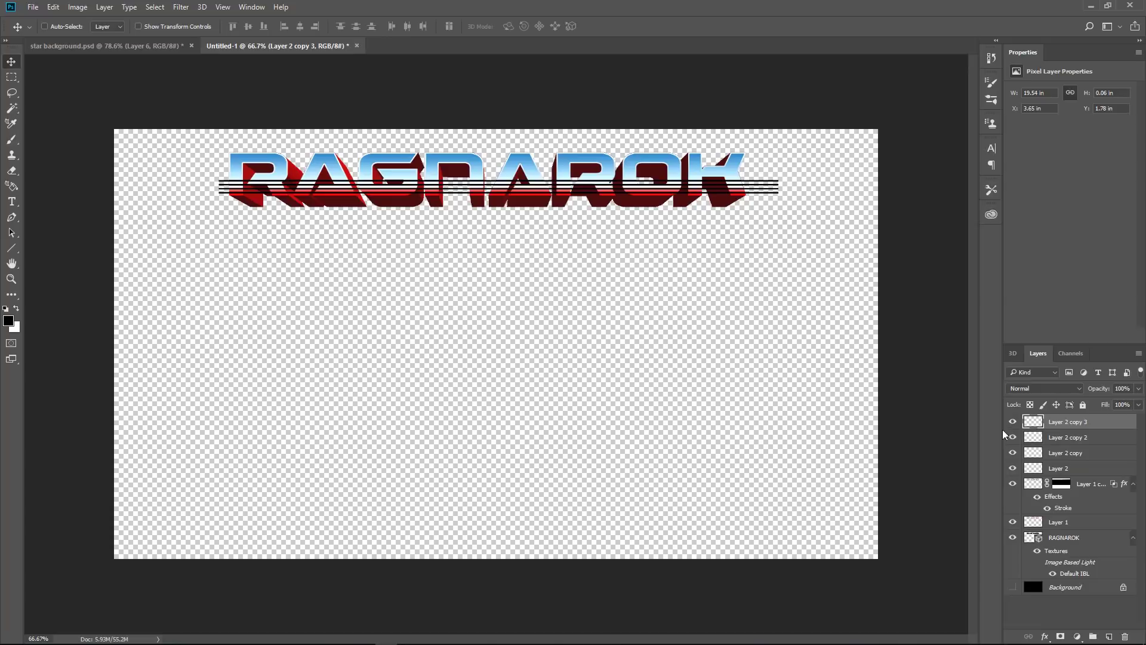
- Select all four line layers and merge them into Layer 2 copy 3
{"action": "left_click", "coordinate": [1073, 467], "text": "shift"}
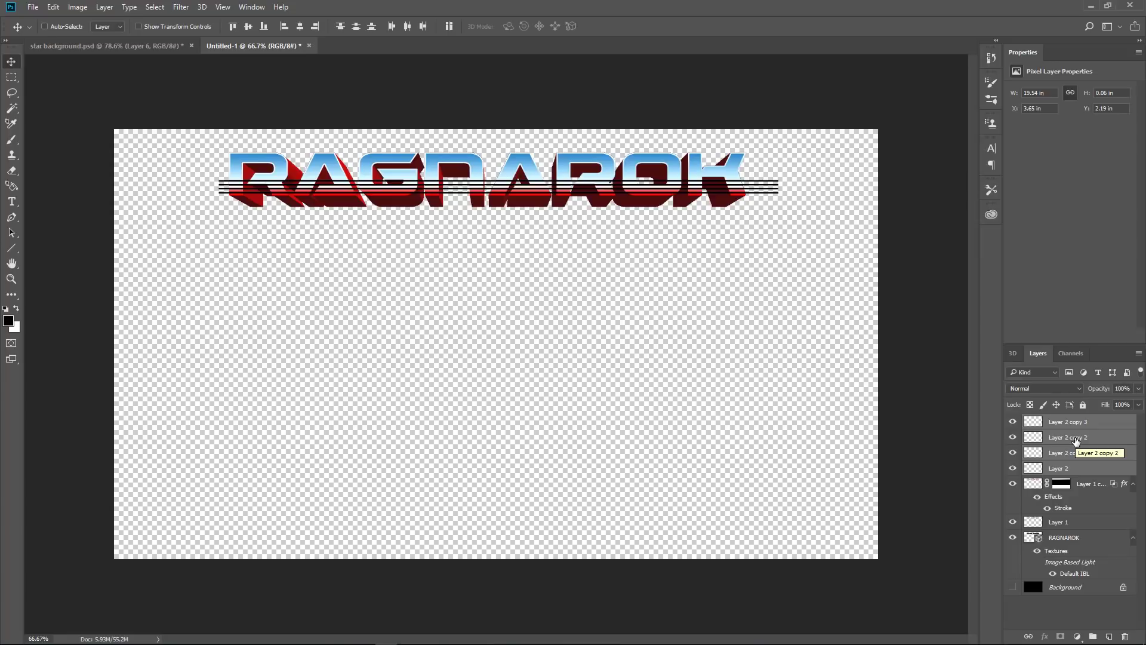
{"action": "key", "text": "ctrl"}
{"action": "key", "text": "ctrl+e"}
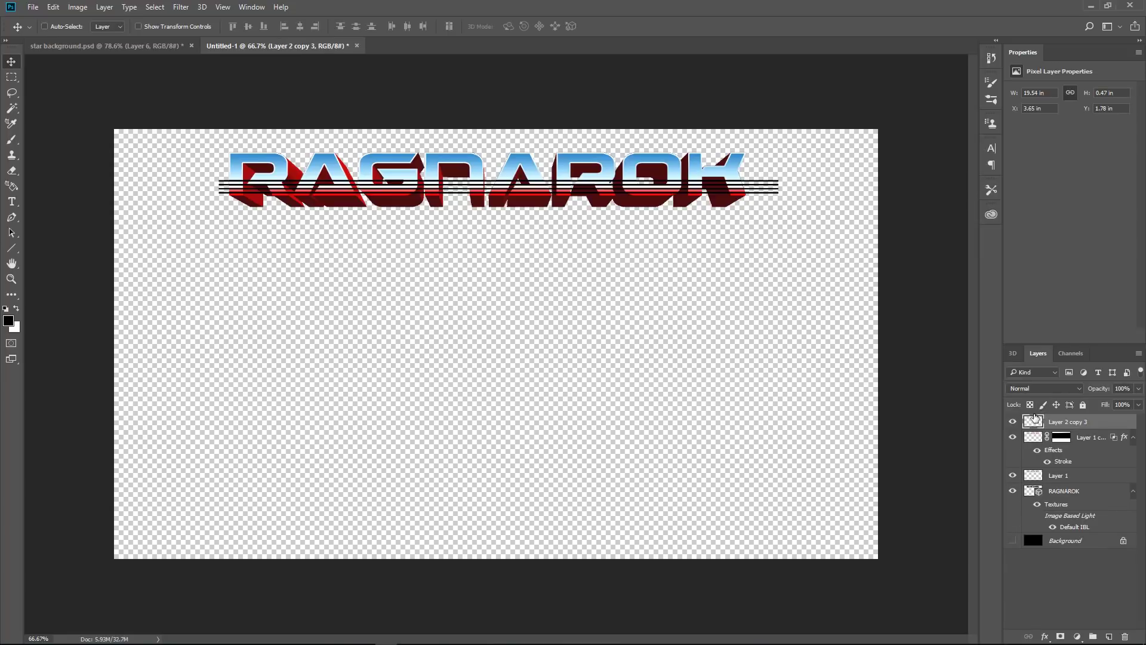
- Place the merged lines above Layer 1, clip them to the chrome letters, and show the black background
{"action": "left_click_drag", "start_coordinate": [1053, 421], "coordinate": [1049, 461]}
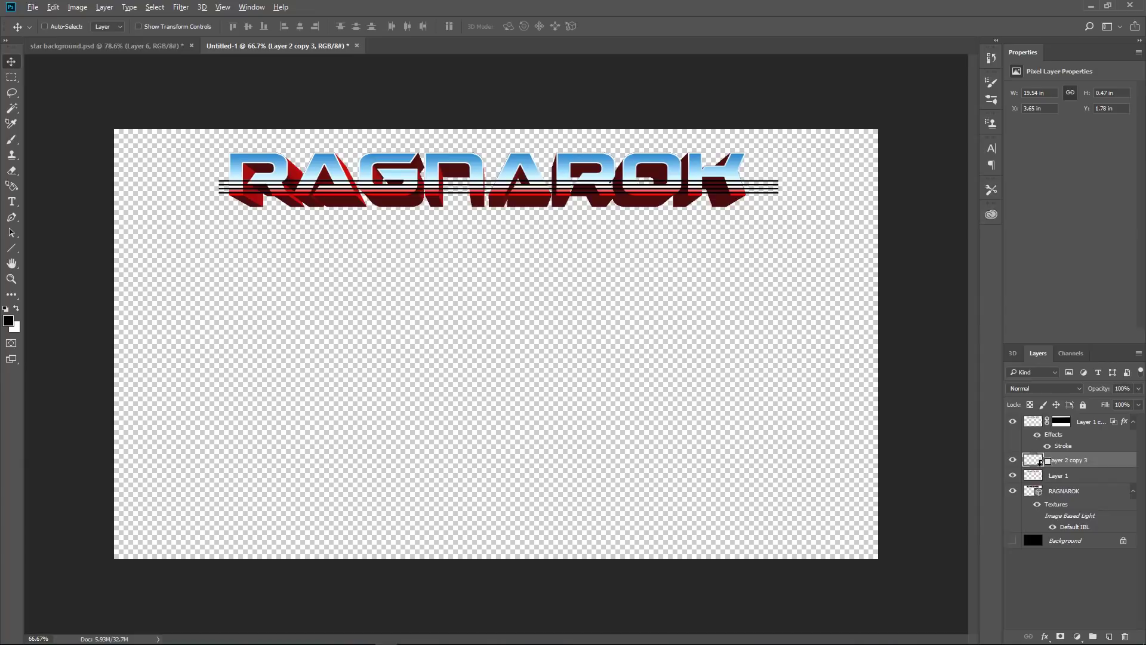
{"action": "left_click", "coordinate": [1040, 467], "text": "alt"}
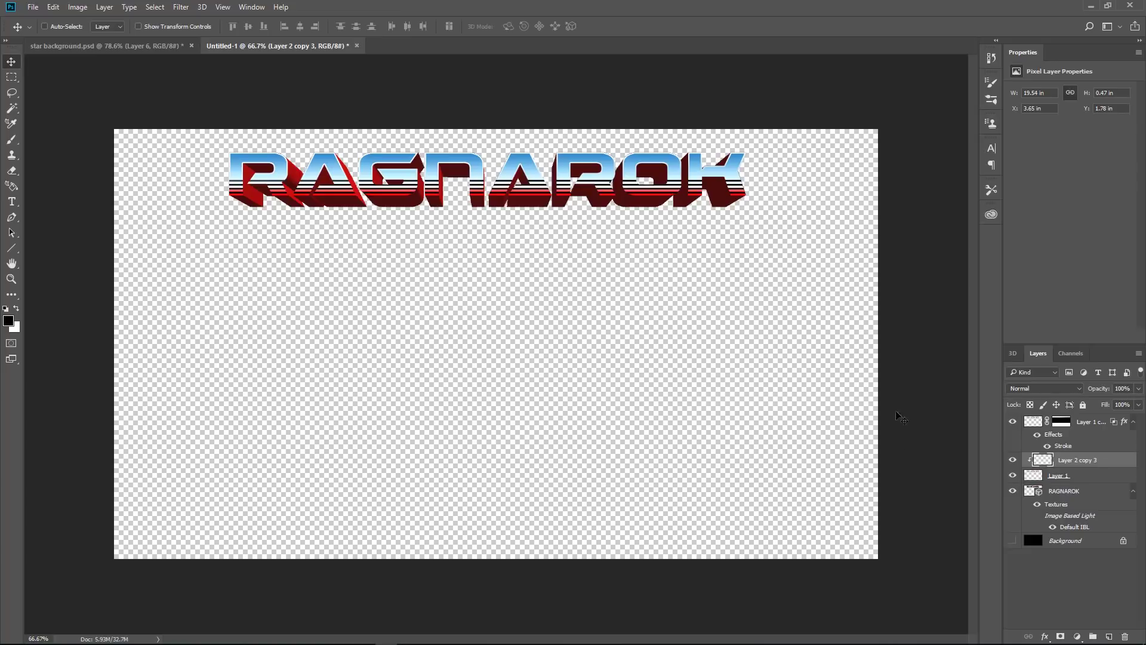
{"action": "left_click", "coordinate": [1012, 540]}
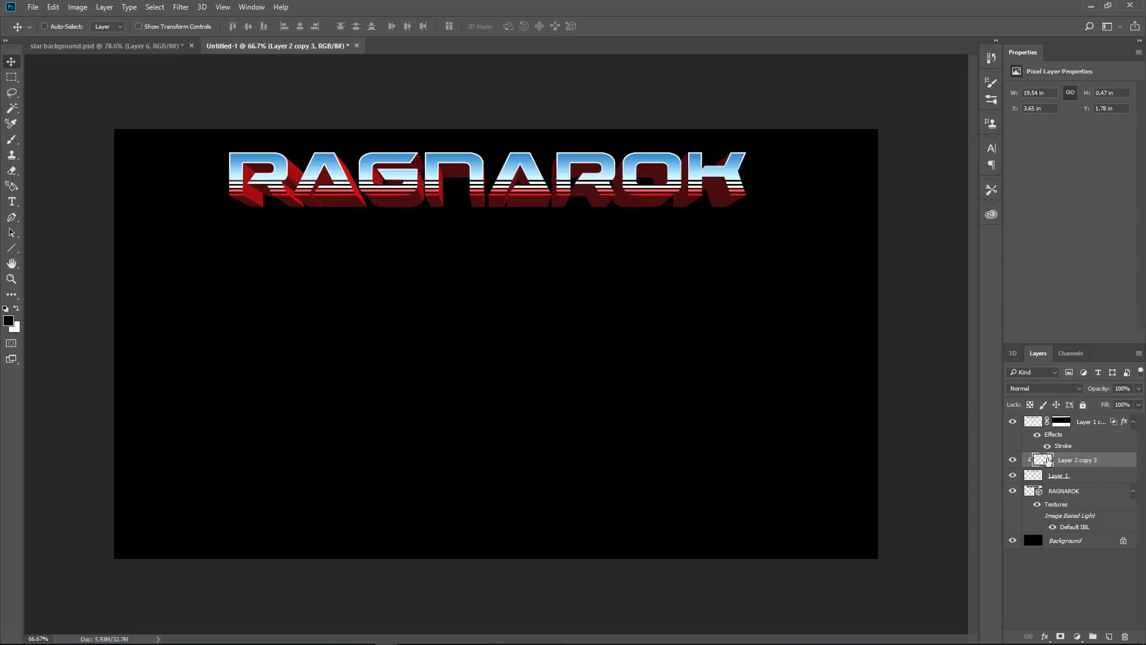
{"action": "left_click", "coordinate": [1108, 637]}
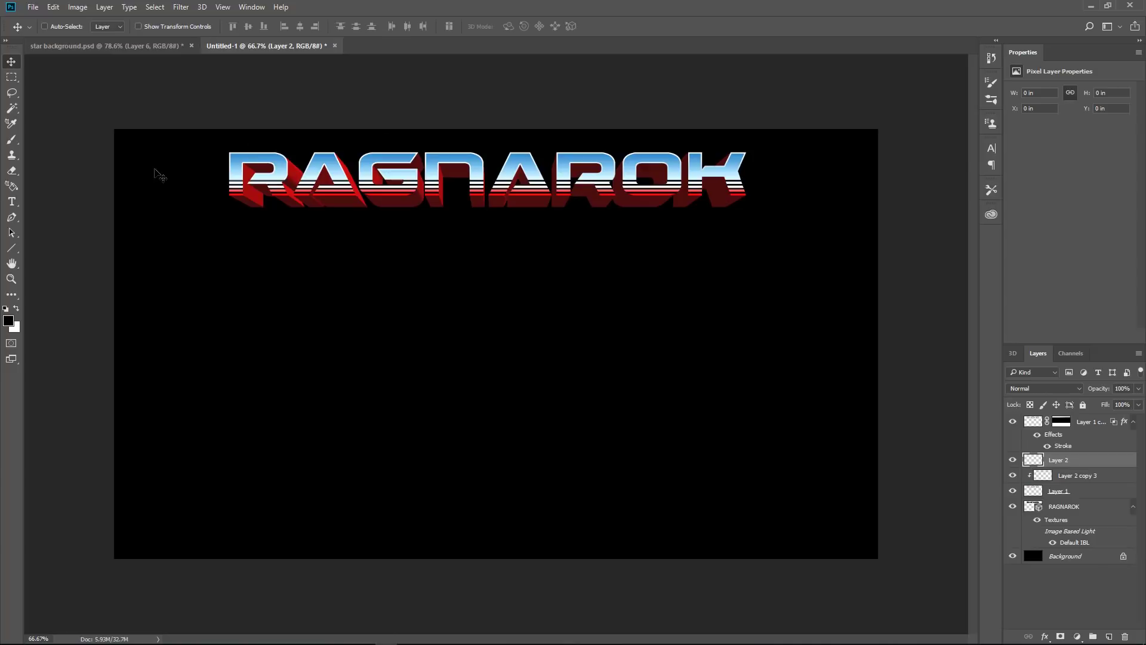
- Draw a white 8 px horizontal line across the top of the title
{"action": "left_click", "coordinate": [11, 248]}
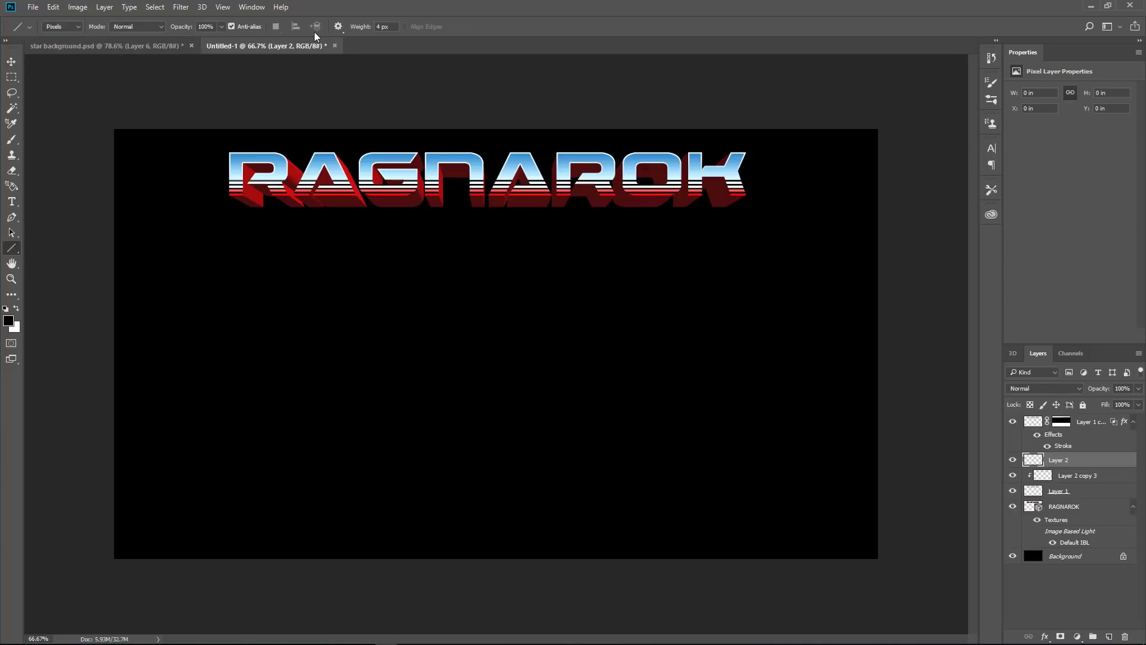
{"action": "left_click", "coordinate": [16, 309]}
{"action": "left_click_drag", "start_coordinate": [359, 30], "coordinate": [360, 30]}
{"action": "mouse_move", "coordinate": [210, 166]}
{"action": "left_mouse_down"}
{"action": "mouse_move", "coordinate": [722, 164]}
{"action": "mouse_move", "coordinate": [821, 185]}
{"action": "left_mouse_up"}
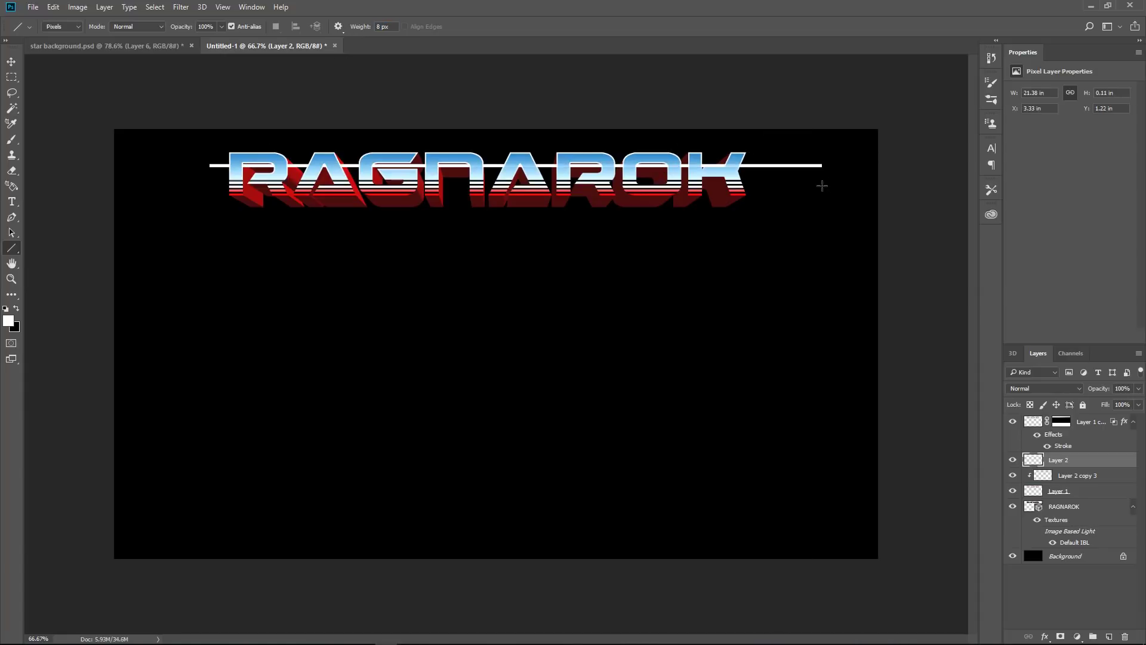
- Nudge the white line up and move Layer 2 to the top of the layer stack
{"action": "left_click", "coordinate": [11, 62]}
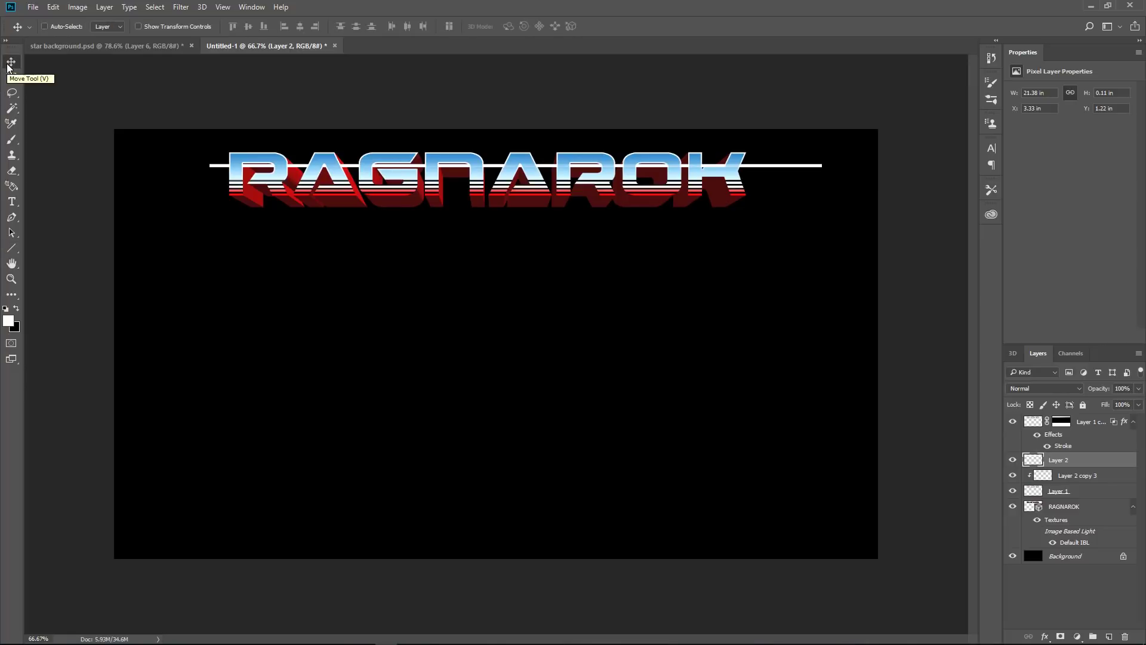
{"action": "key", "text": "Up"}
{"action": "key", "text": "Up"}
{"action": "key", "text": "Up"}
{"action": "key", "text": "Up"}
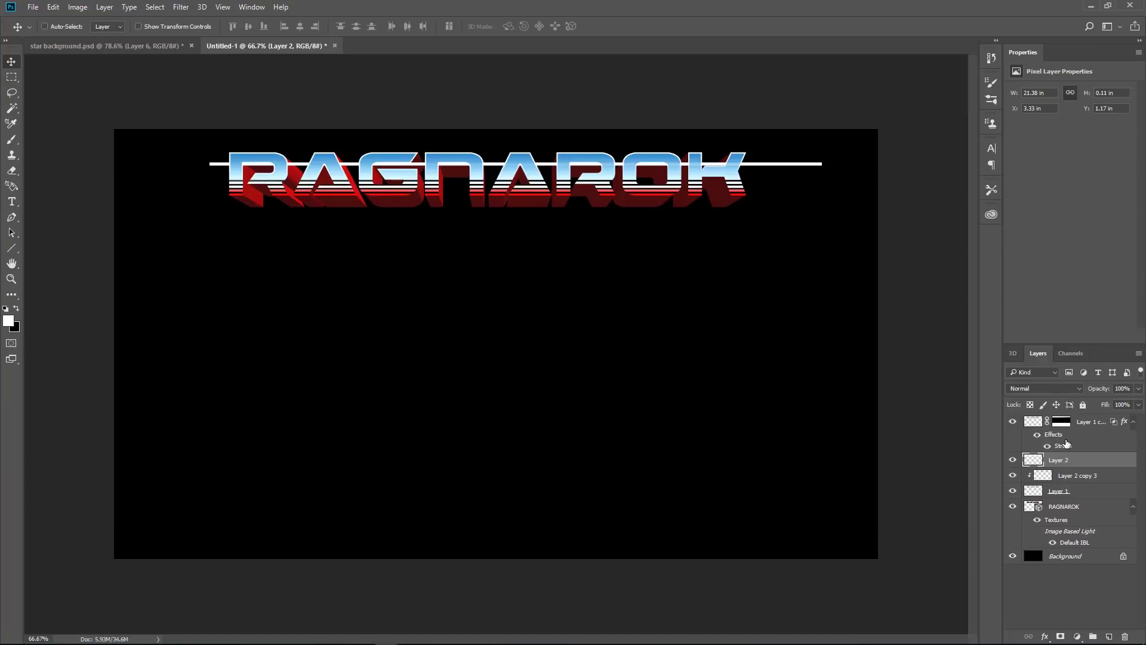
{"action": "scroll", "coordinate": [1067, 443], "scroll_direction": "up", "scroll_amount": 2}
{"action": "scroll", "coordinate": [1066, 443], "scroll_direction": "down", "scroll_amount": 1}
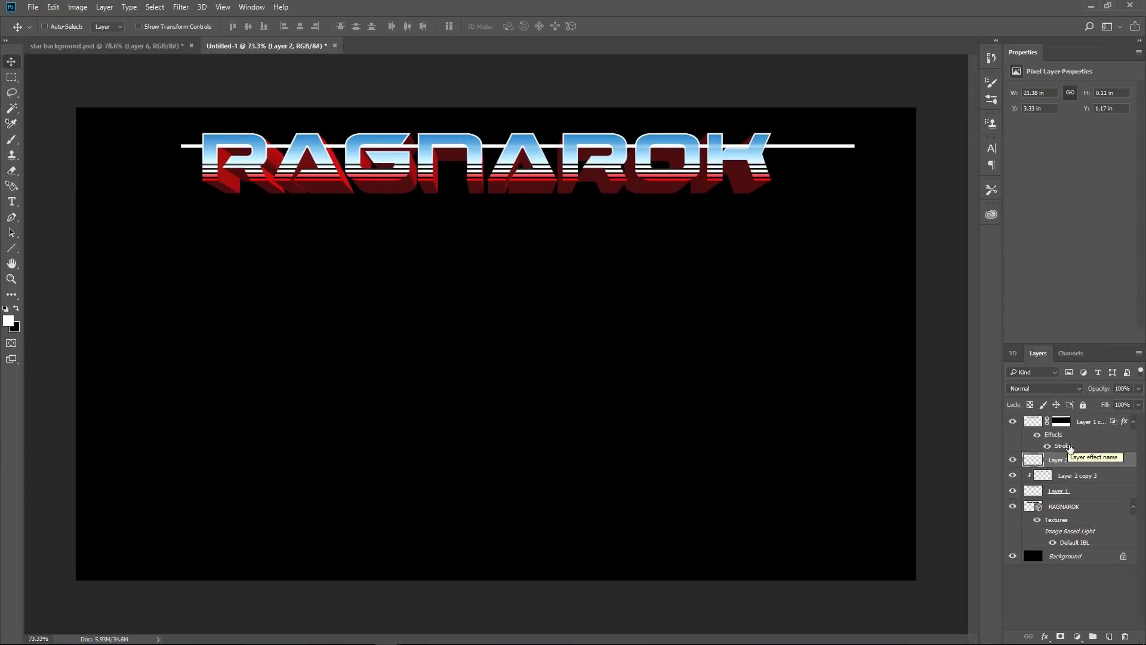
{"action": "left_click_drag", "start_coordinate": [1067, 460], "coordinate": [1063, 424]}
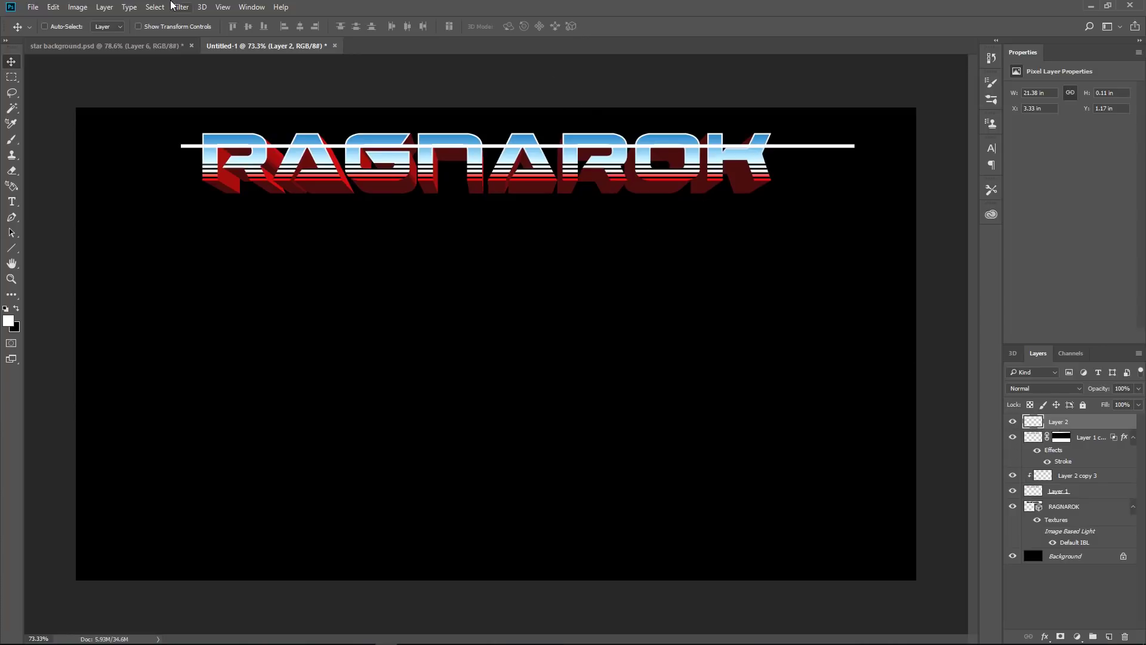
{"action": "left_click", "coordinate": [179, 7]}
- Apply a Gaussian Blur with a 4.6 px radius to the white line
{"action": "mouse_move", "coordinate": [351, 138]}
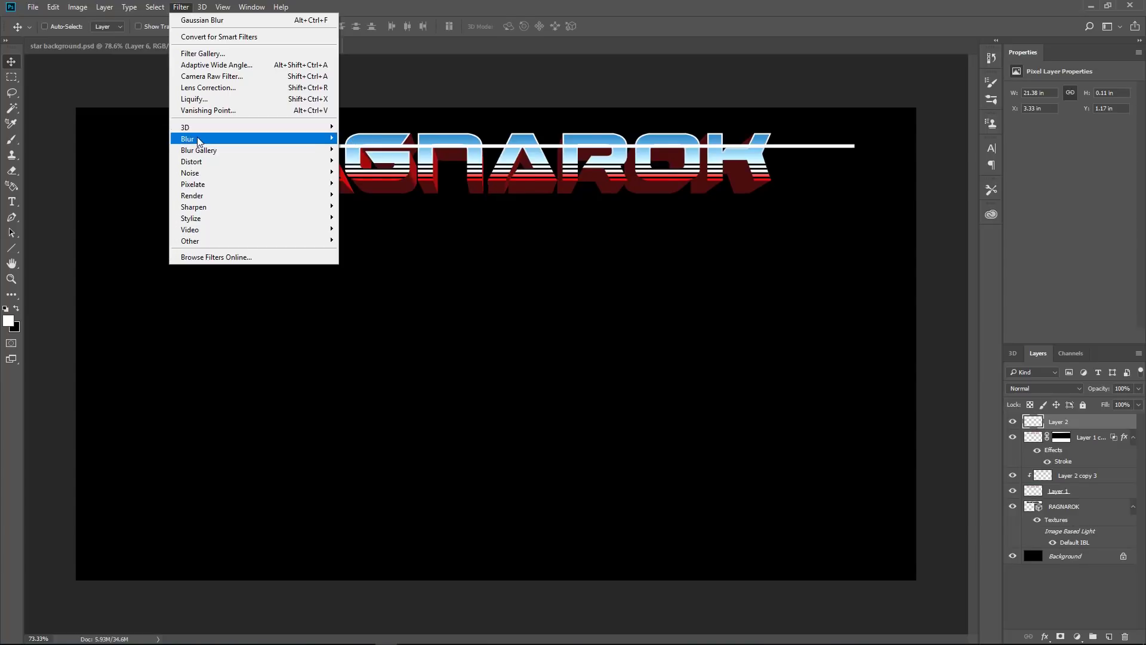
{"action": "mouse_move", "coordinate": [198, 138]}
{"action": "left_click", "coordinate": [144, 185]}
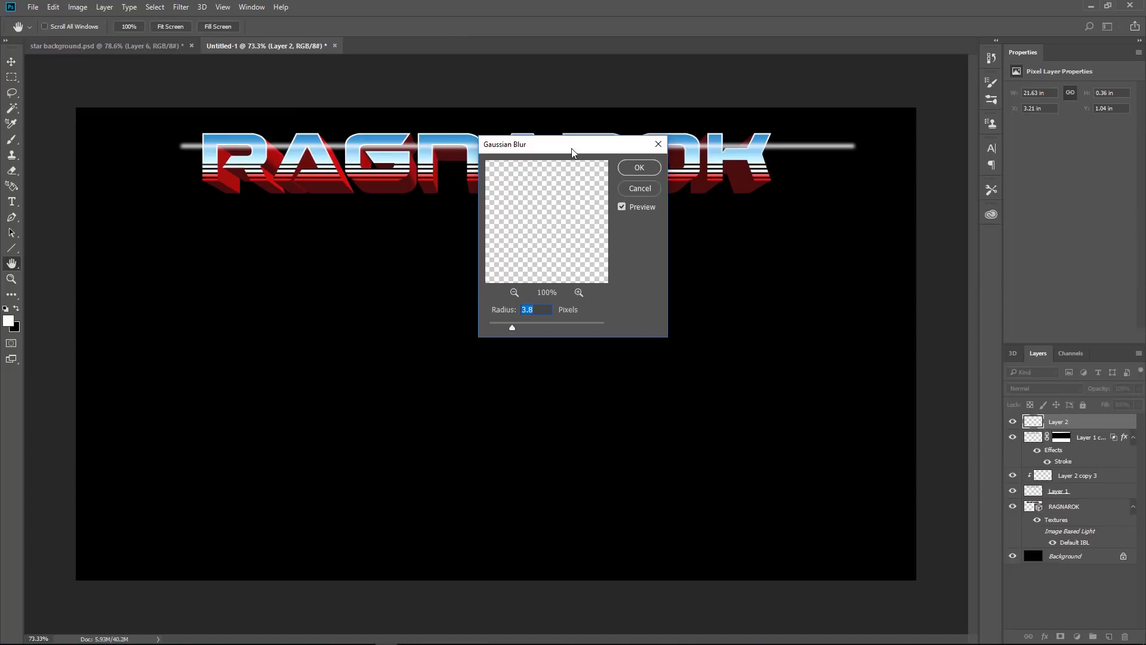
{"action": "left_click_drag", "start_coordinate": [571, 149], "coordinate": [598, 217]}
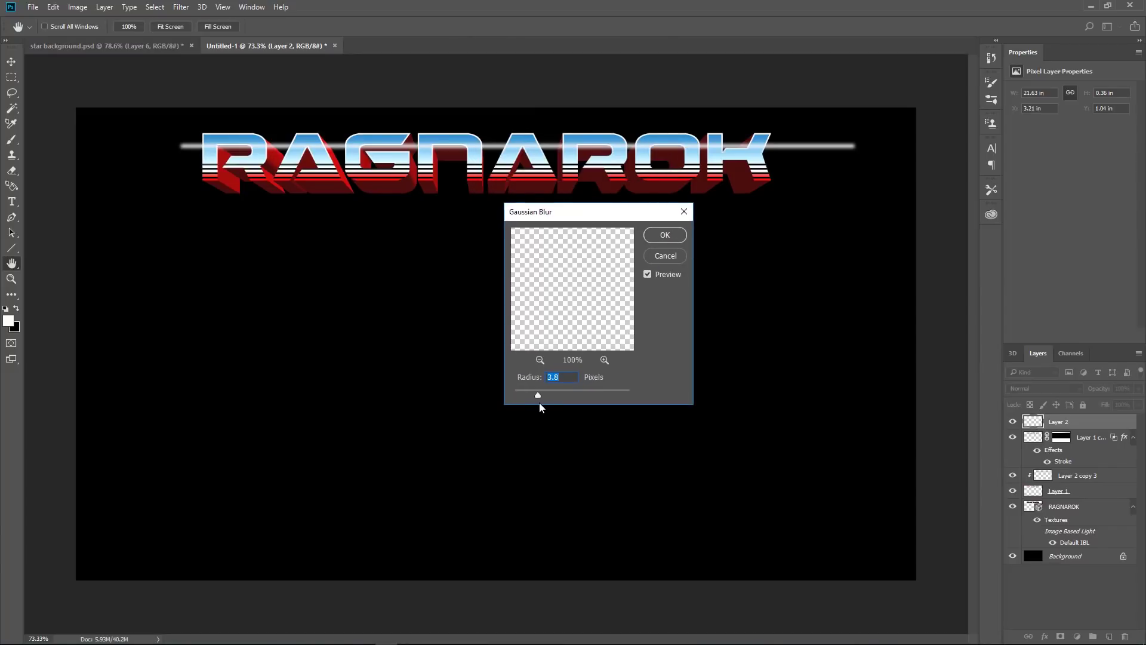
{"action": "left_click_drag", "start_coordinate": [539, 396], "coordinate": [544, 395]}
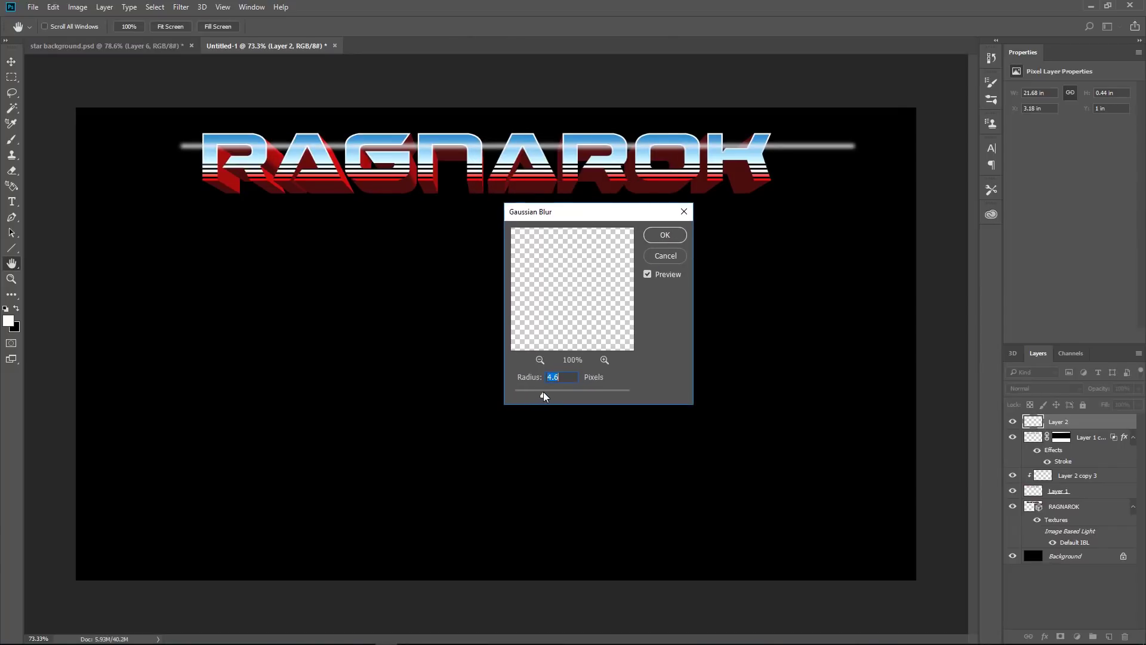
{"action": "left_click", "coordinate": [665, 237]}
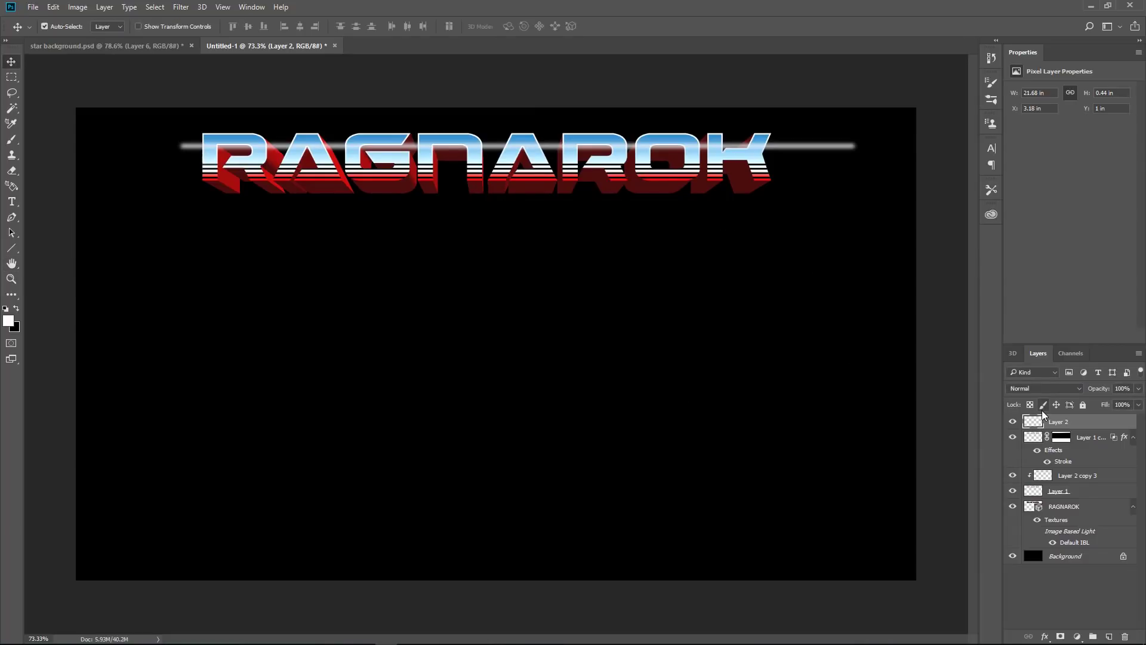
- Duplicate the blurred line, merge the pair, and reapply the Gaussian Blur
{"action": "key", "text": "ctrl+j"}
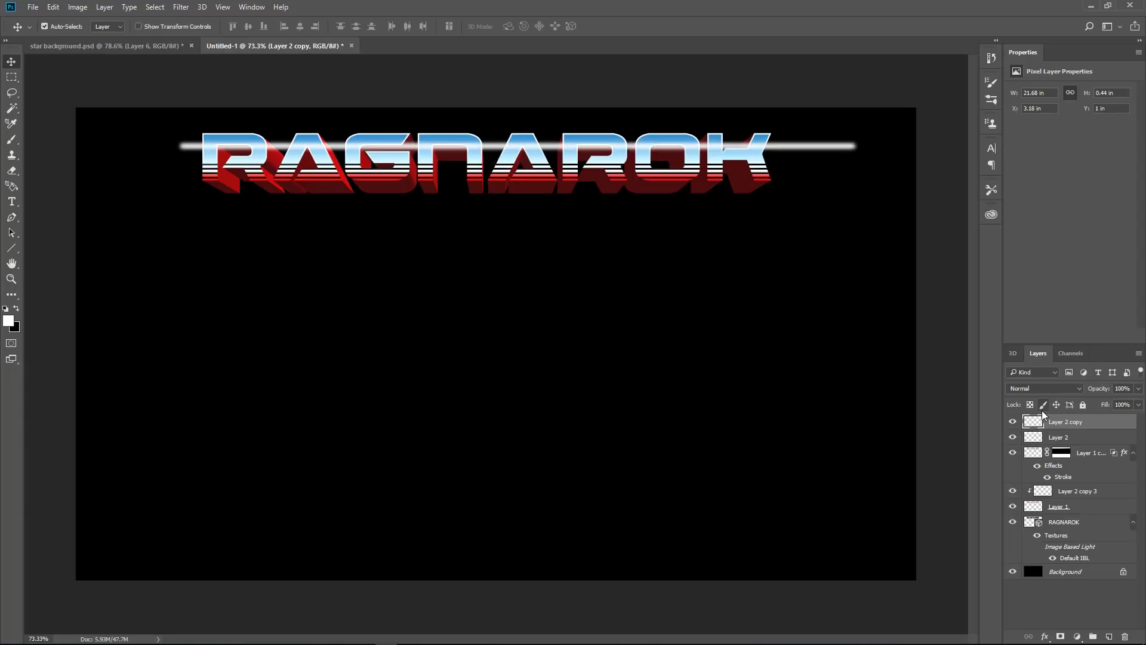
{"action": "left_click", "coordinate": [1061, 437], "text": "shift"}
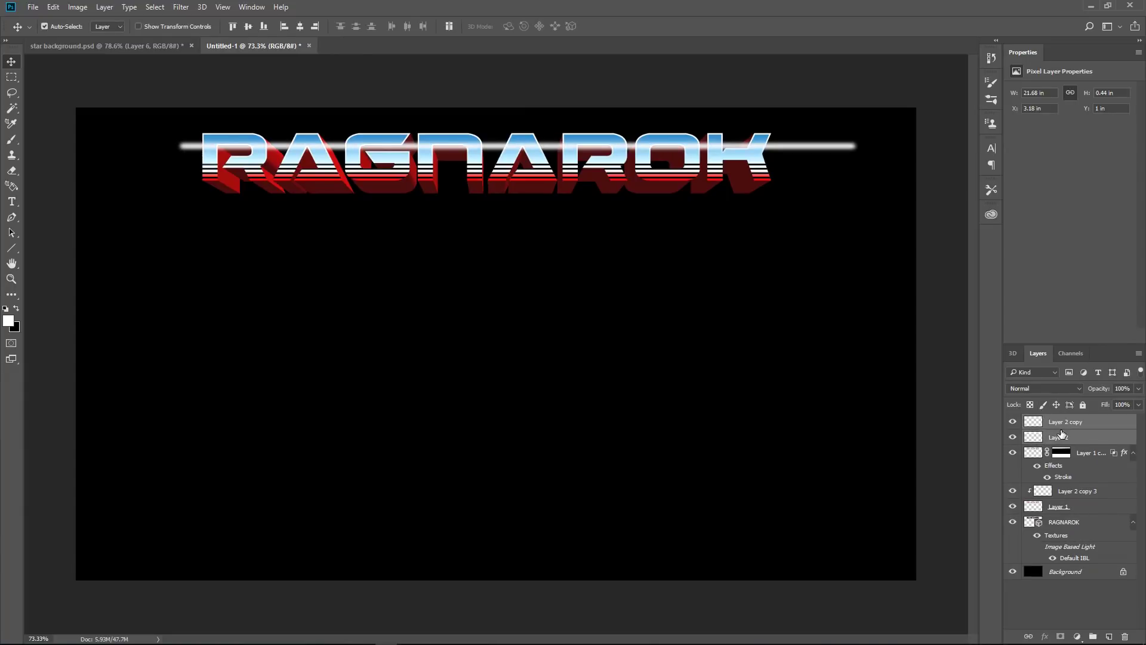
{"action": "key", "text": "ctrl+e"}
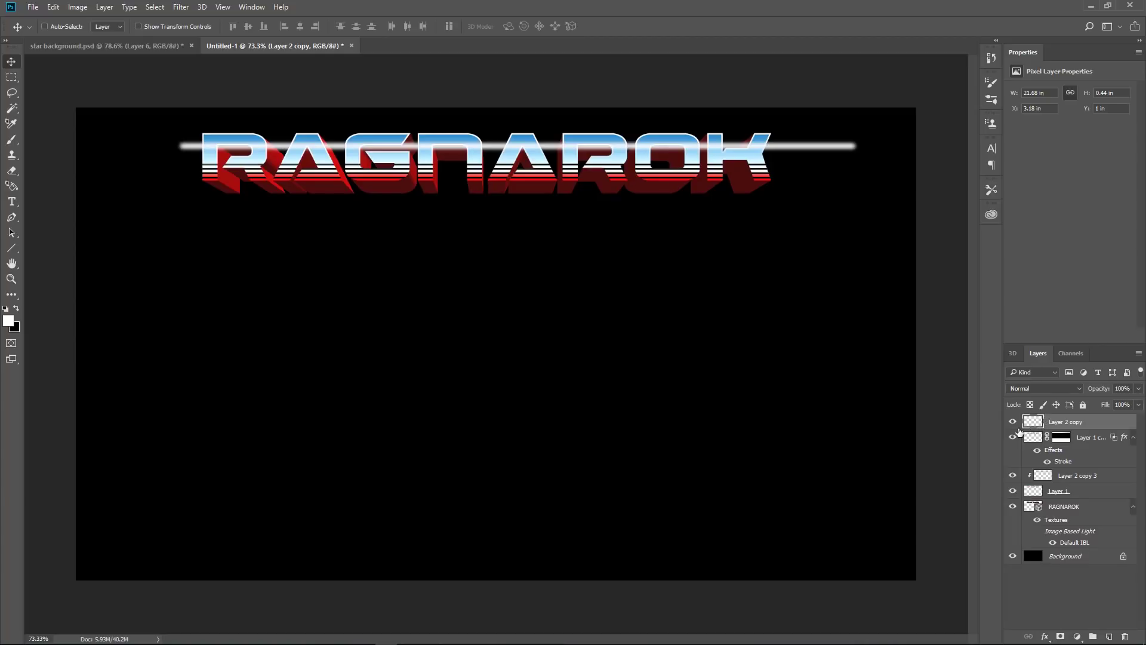
{"action": "left_click", "coordinate": [181, 7]}
{"action": "left_click", "coordinate": [203, 20]}
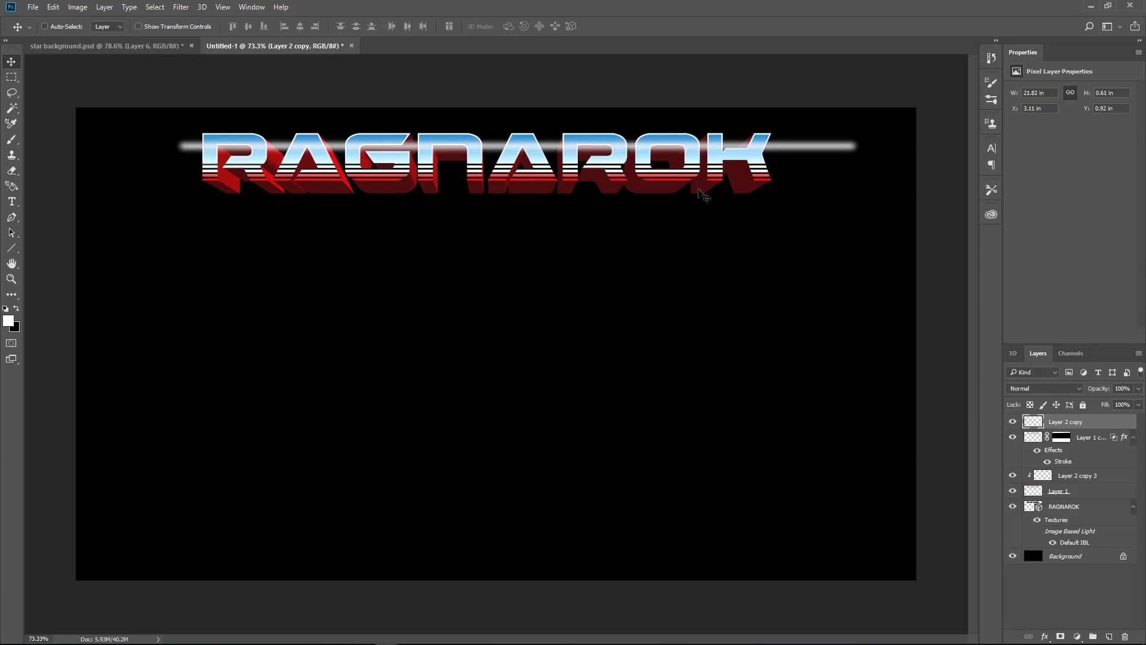
- Duplicate the glow again and merge the copies into Layer 2 copy 2
{"action": "key", "text": "ctrl+j"}
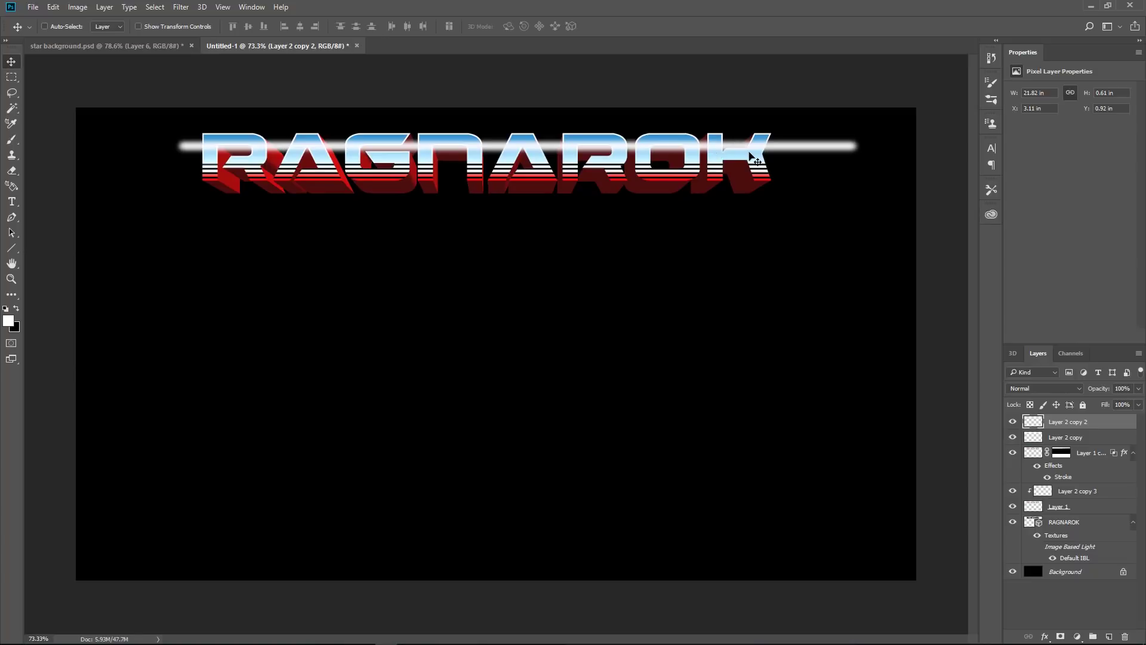
{"action": "left_click", "coordinate": [1090, 437], "text": "shift"}
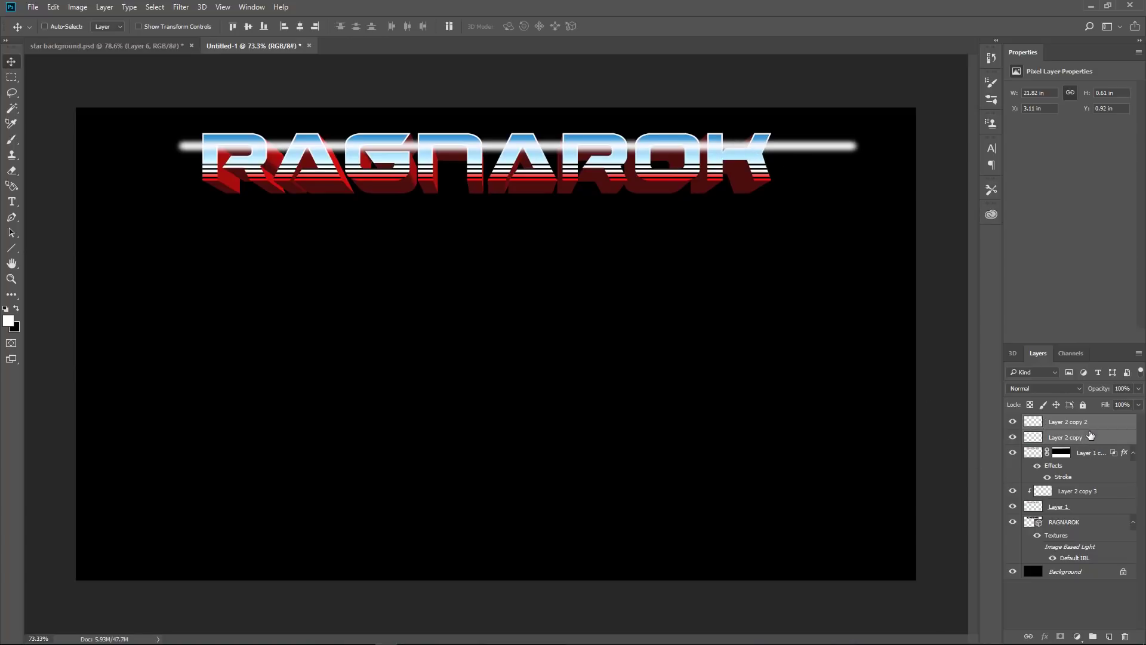
{"action": "key", "text": "ctrl+e"}
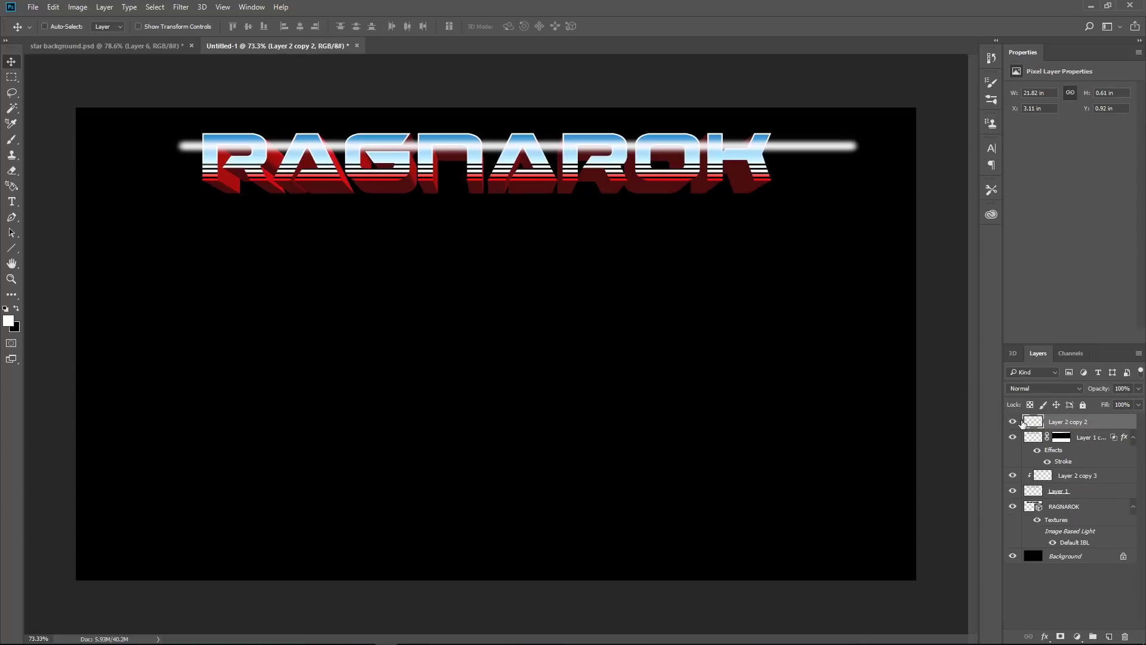
{"action": "left_click", "coordinate": [1015, 422]}
{"action": "key", "text": "ctrl"}
- Load the Layer 1 letter shapes as a selection and add it as a mask on Layer 2 copy 2
{"action": "left_click", "coordinate": [1037, 494], "text": "ctrl"}
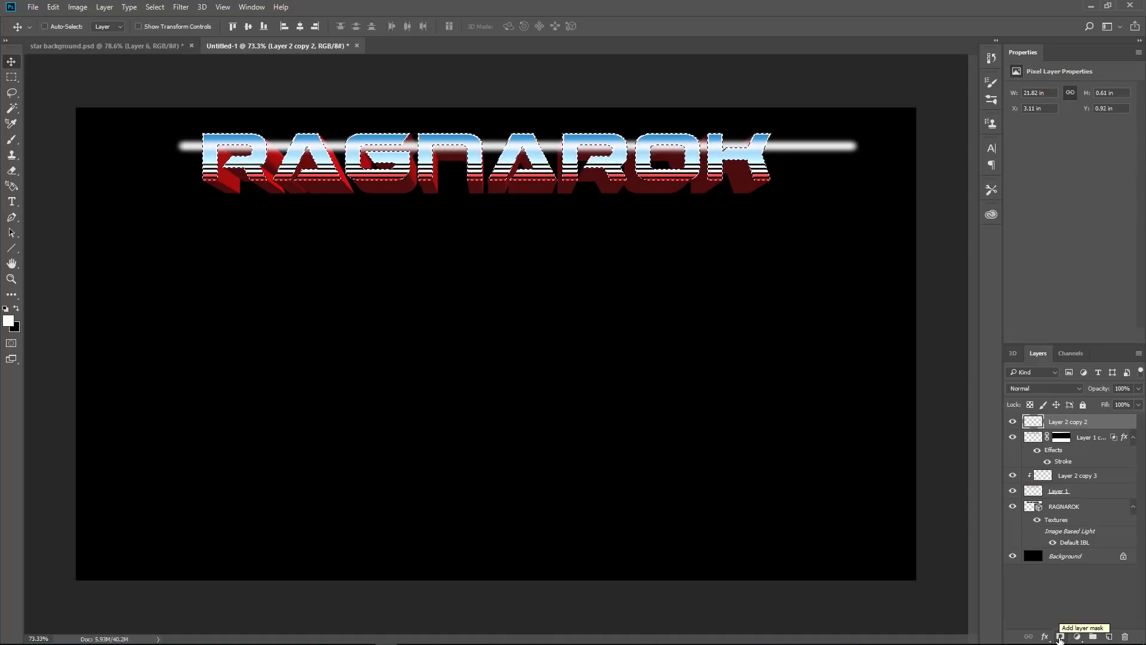
{"action": "left_click", "coordinate": [1060, 636]}
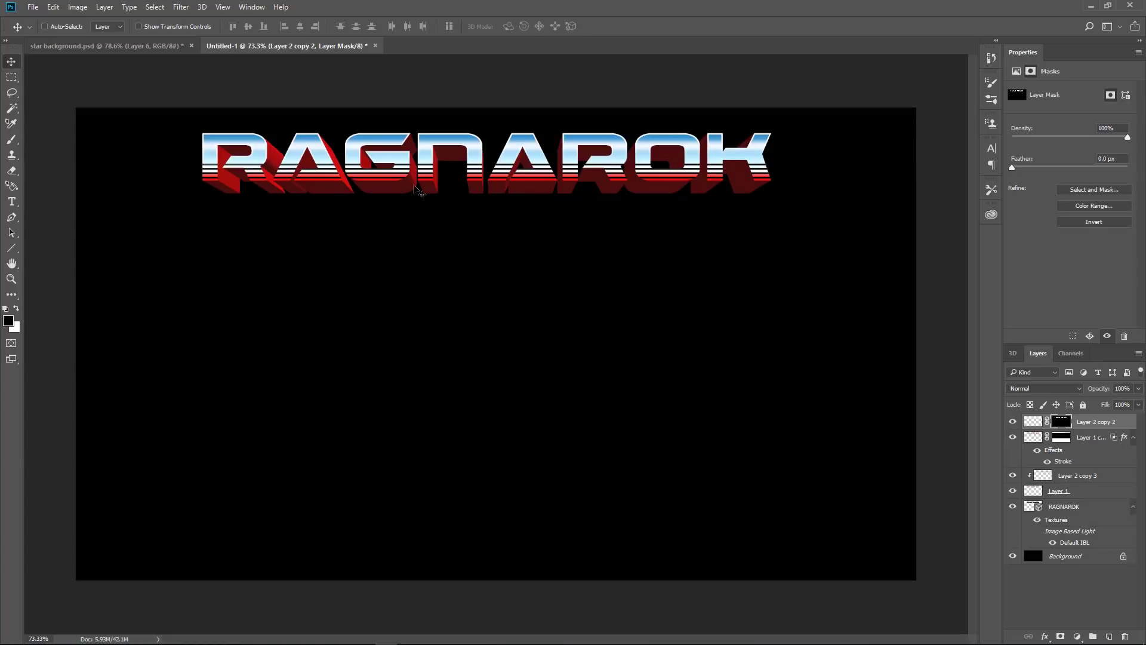
{"action": "left_click", "coordinate": [17, 221]}
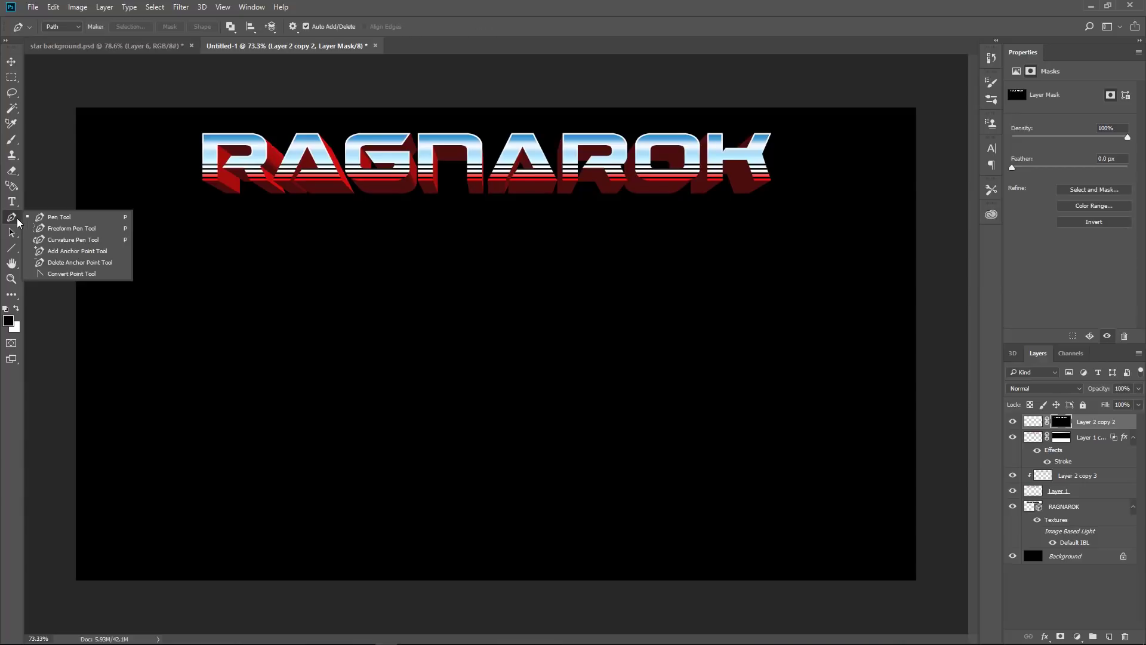
- Start a Curvature Pen path across the title tops, from over the R past the right end
{"action": "left_click", "coordinate": [81, 241]}
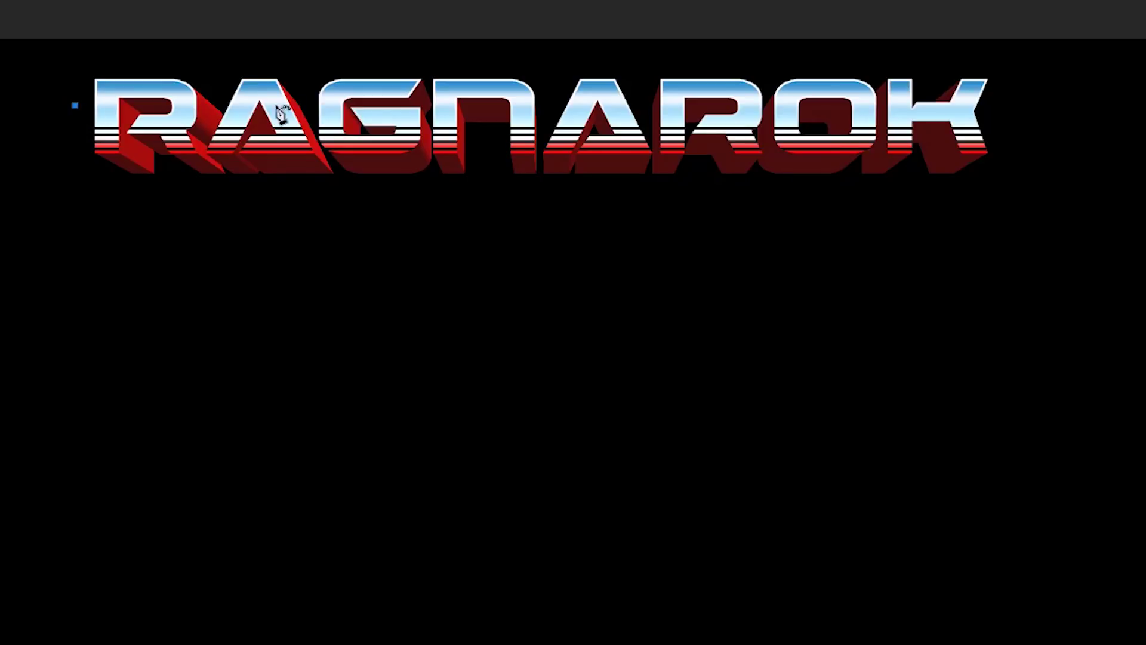
{"action": "left_click", "coordinate": [535, 103]}
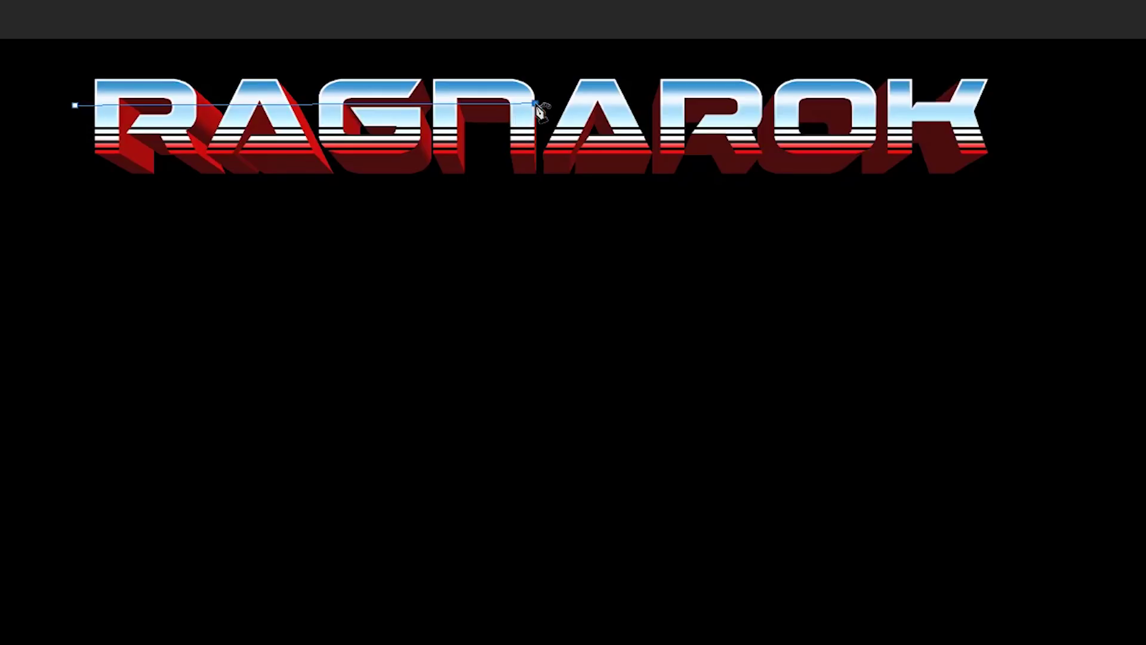
{"action": "left_click", "coordinate": [903, 96]}
{"action": "left_click", "coordinate": [1127, 87]}
{"action": "left_click_drag", "start_coordinate": [1127, 87], "coordinate": [1127, 94]}
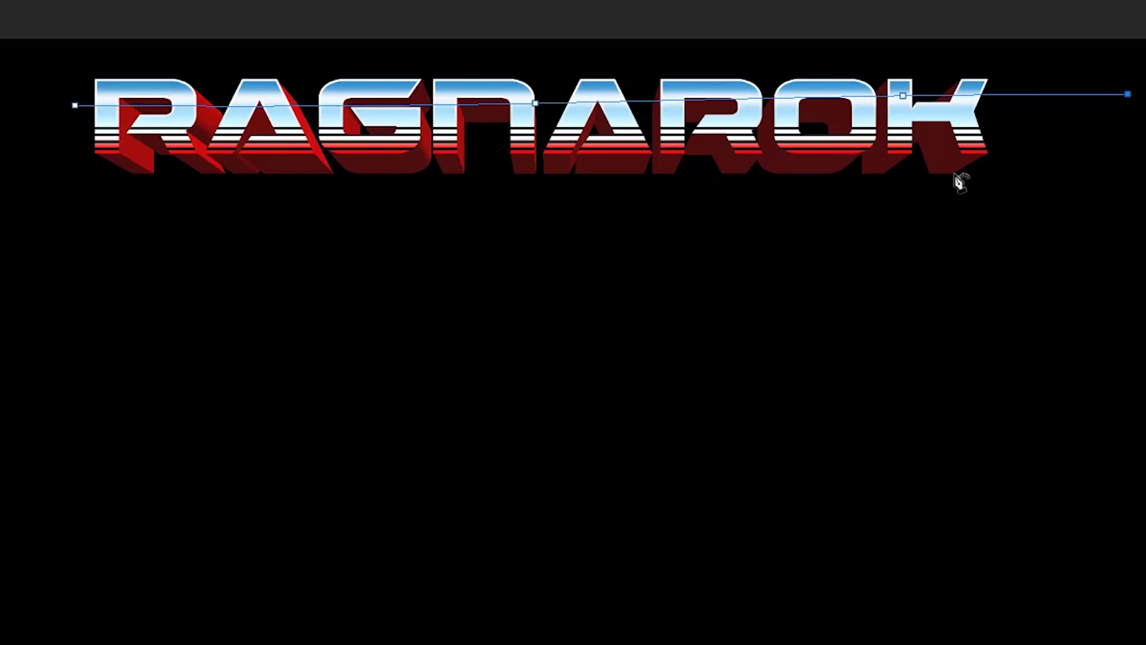
{"action": "left_click", "coordinate": [258, 105]}
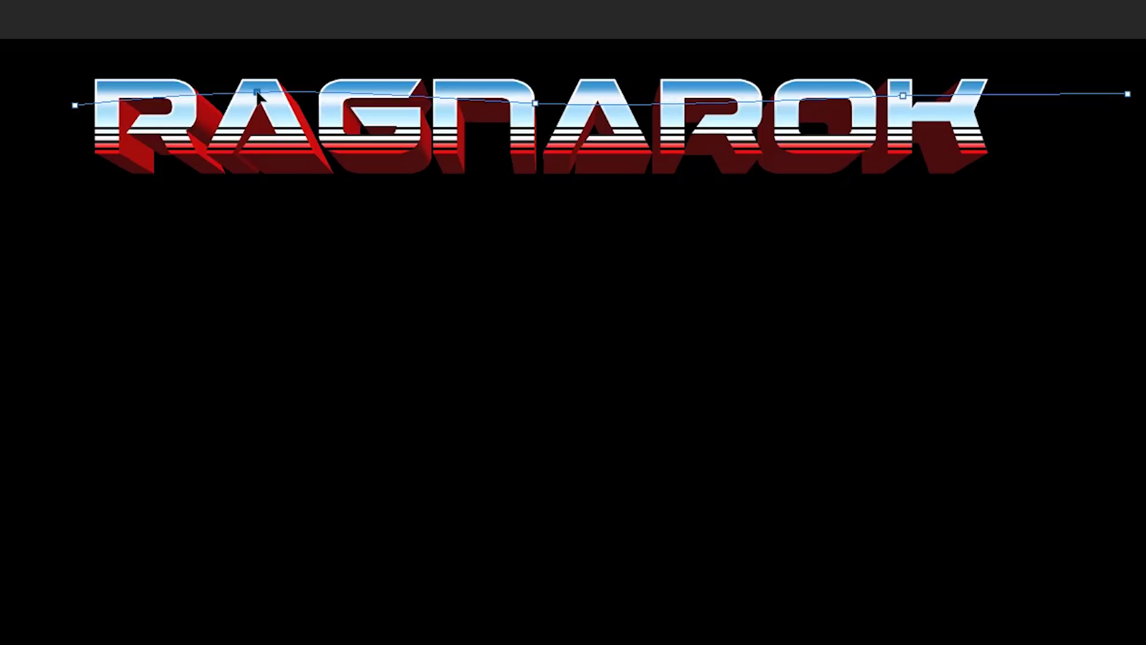
{"action": "left_click", "coordinate": [174, 104]}
{"action": "left_click_drag", "start_coordinate": [174, 104], "coordinate": [173, 101]}
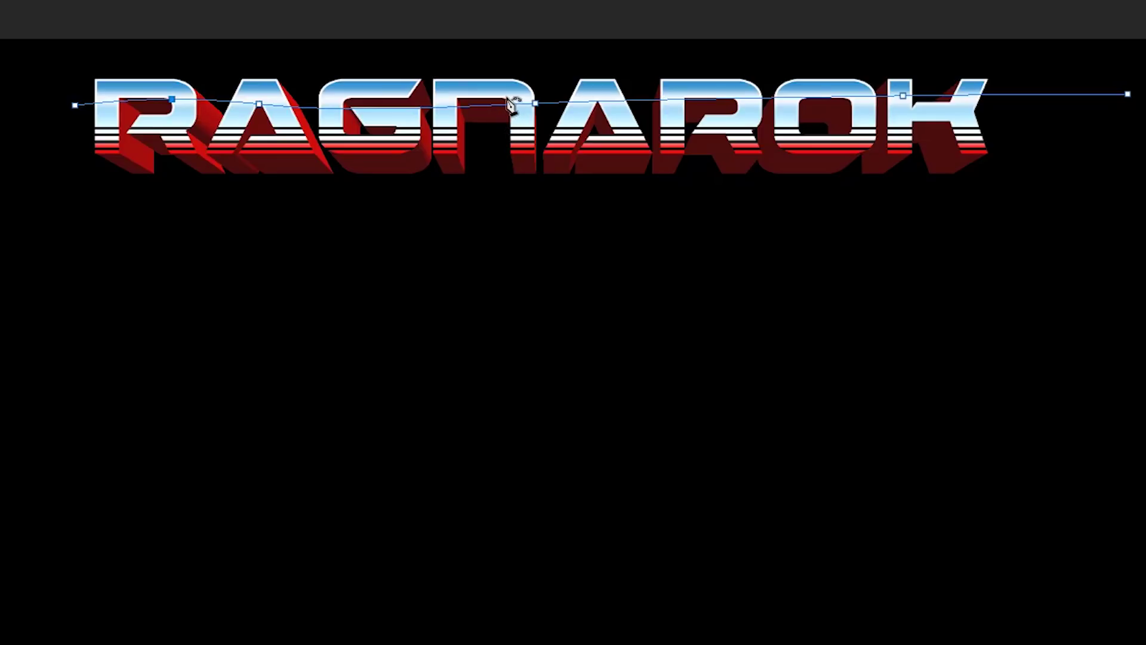
- Add and adjust anchors over the N, second R, K and O to follow the letter tops
{"action": "left_click_drag", "start_coordinate": [494, 110], "coordinate": [495, 109]}
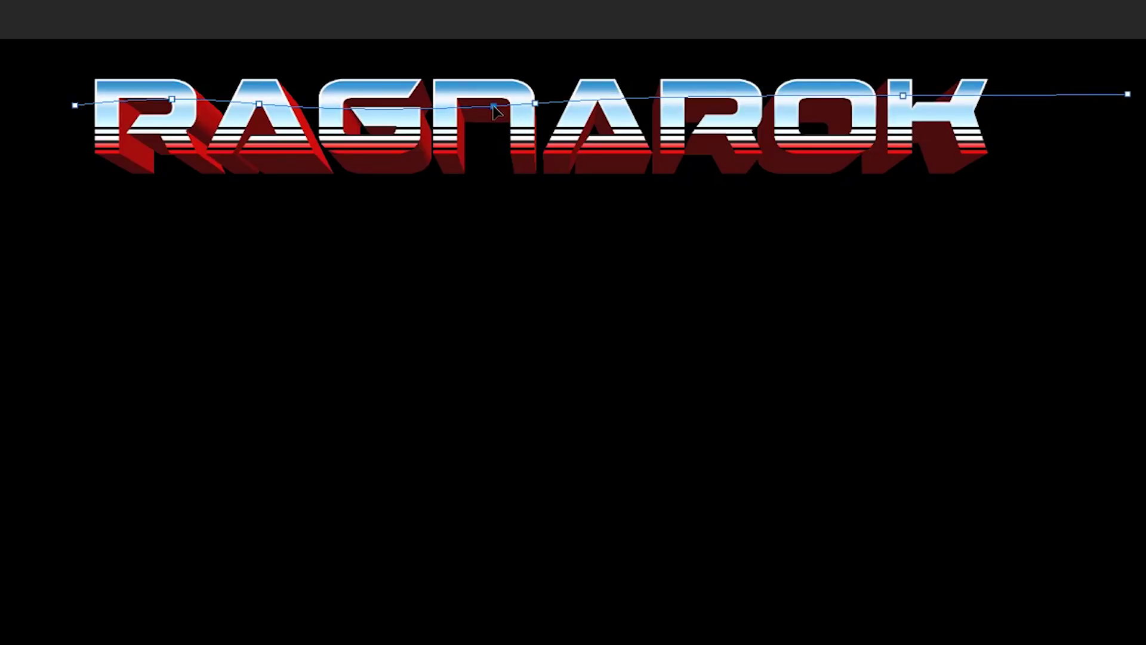
{"action": "left_click", "coordinate": [675, 97]}
{"action": "left_click_drag", "start_coordinate": [676, 97], "coordinate": [675, 103]}
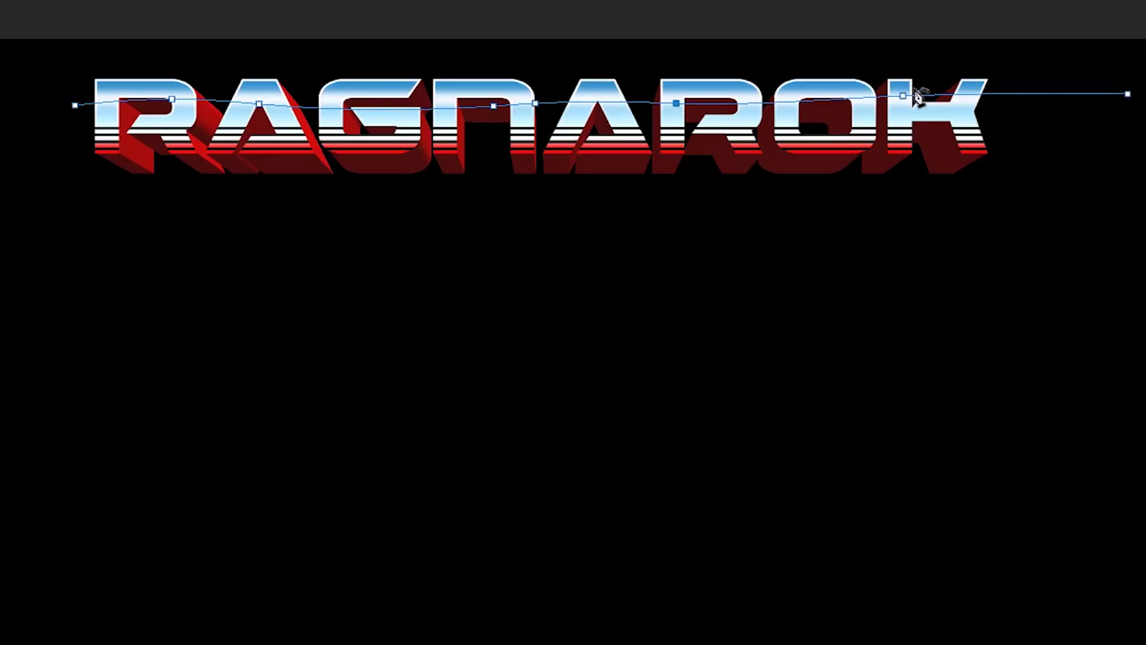
{"action": "left_click_drag", "start_coordinate": [901, 97], "coordinate": [898, 102]}
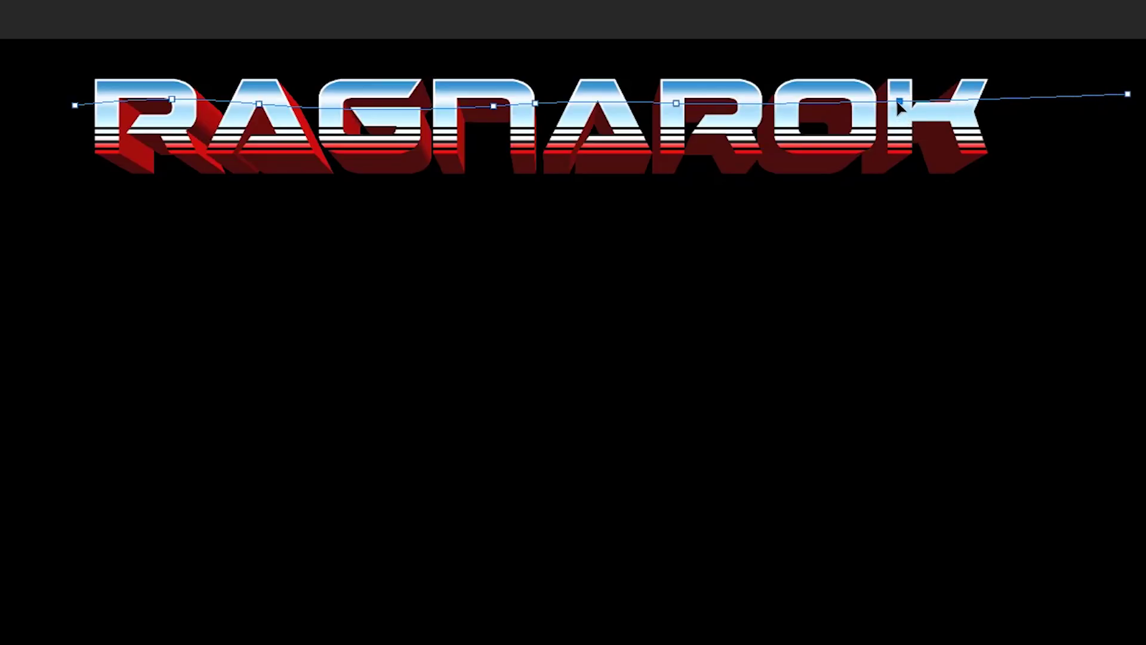
{"action": "mouse_move", "coordinate": [1129, 96]}
{"action": "left_mouse_down"}
{"action": "mouse_move", "coordinate": [1105, 113]}
{"action": "mouse_move", "coordinate": [1124, 95]}
{"action": "left_mouse_up"}
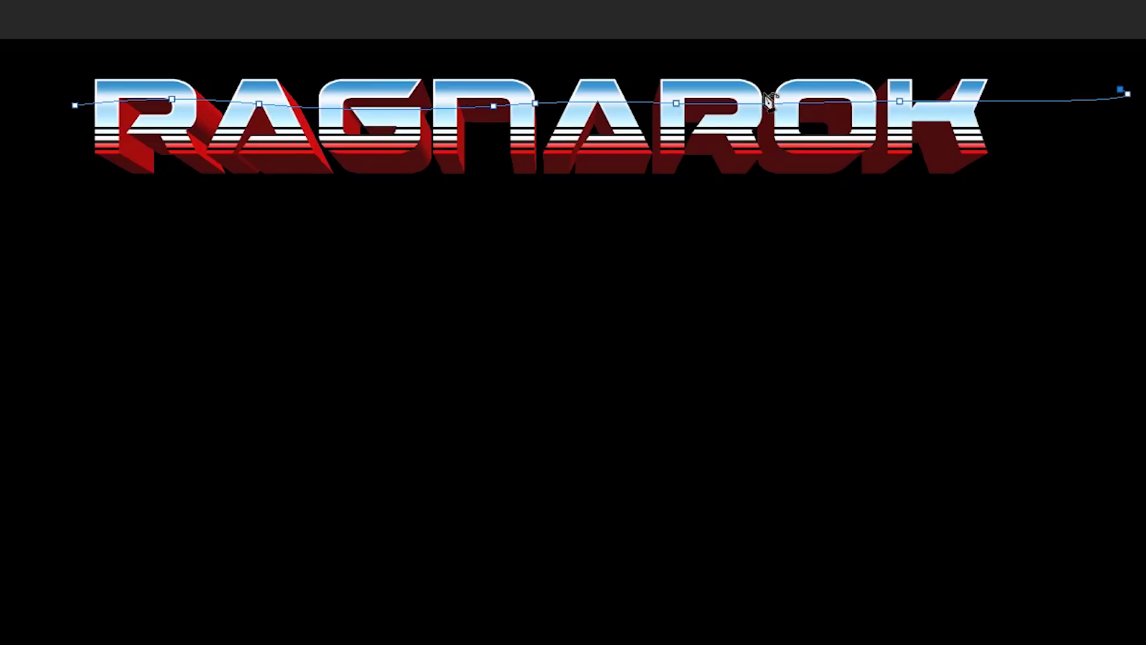
{"action": "left_click", "coordinate": [778, 104]}
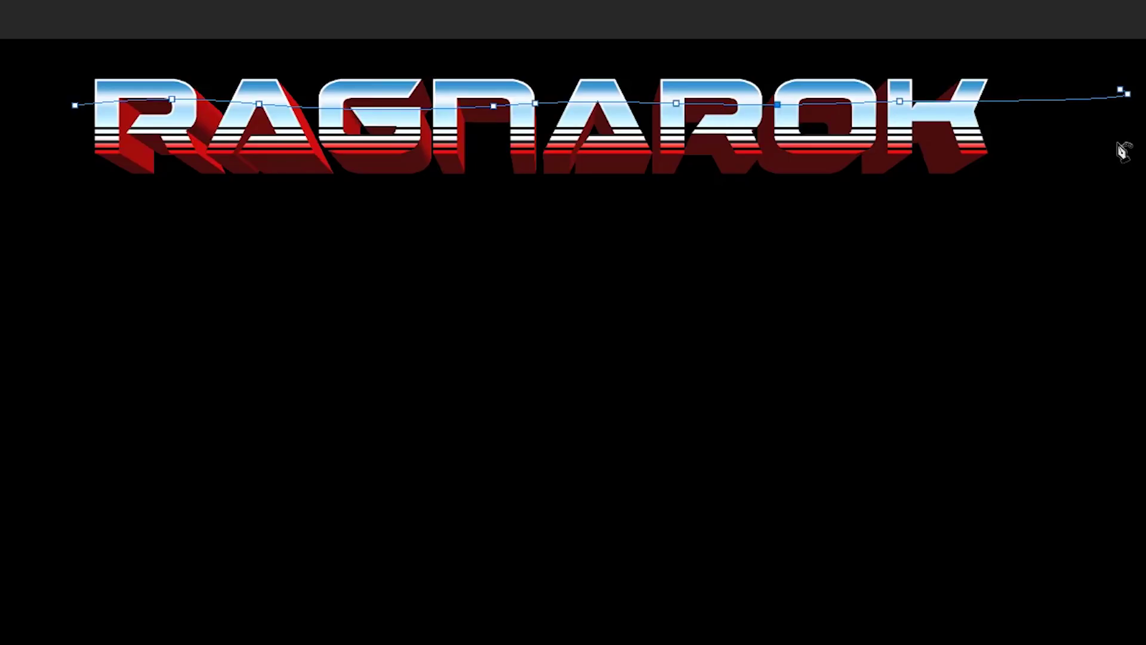
- Extend the path down, across below the lettering, and close it back at the start
{"action": "left_click", "coordinate": [1089, 245]}
{"action": "left_click", "coordinate": [523, 301]}
{"action": "left_click", "coordinate": [33, 241]}
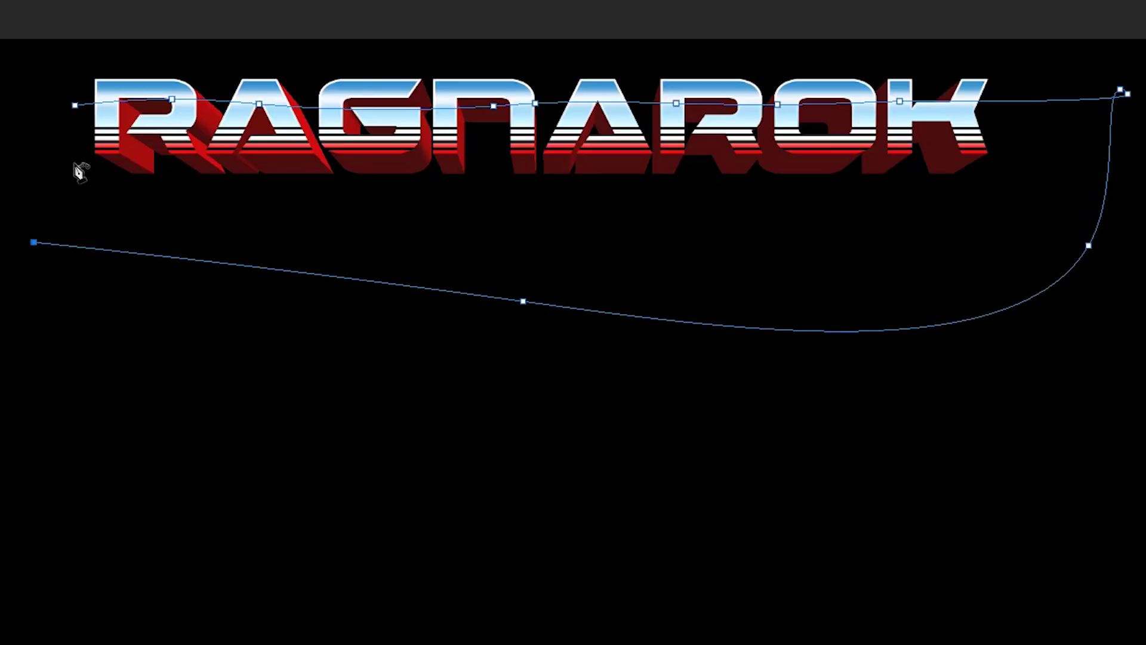
{"action": "left_click", "coordinate": [75, 106]}
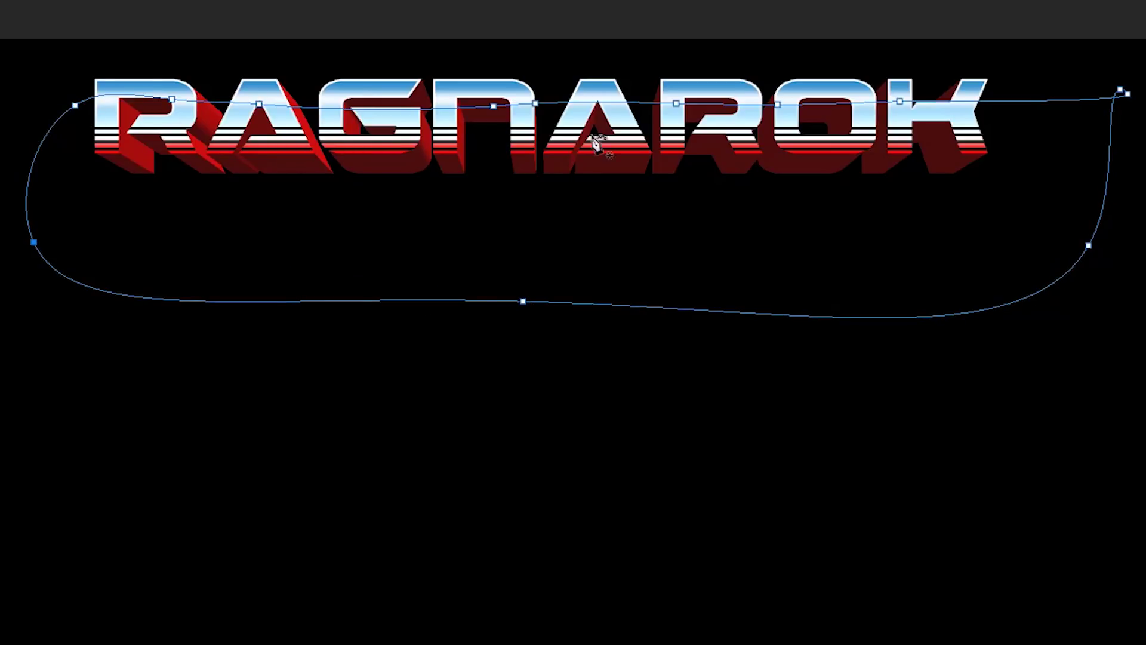
{"action": "left_click", "coordinate": [398, 109]}
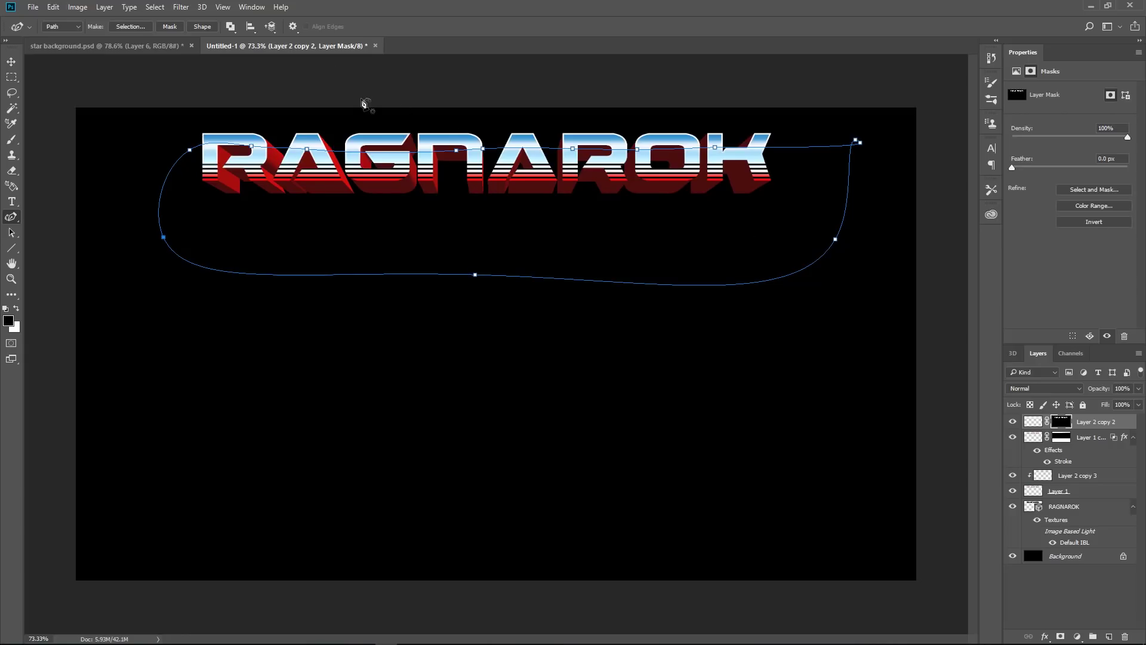
- Load the curved Work Path around RAGNAROK as a selection from the Paths panel, then deselect
{"action": "left_click", "coordinate": [252, 8]}
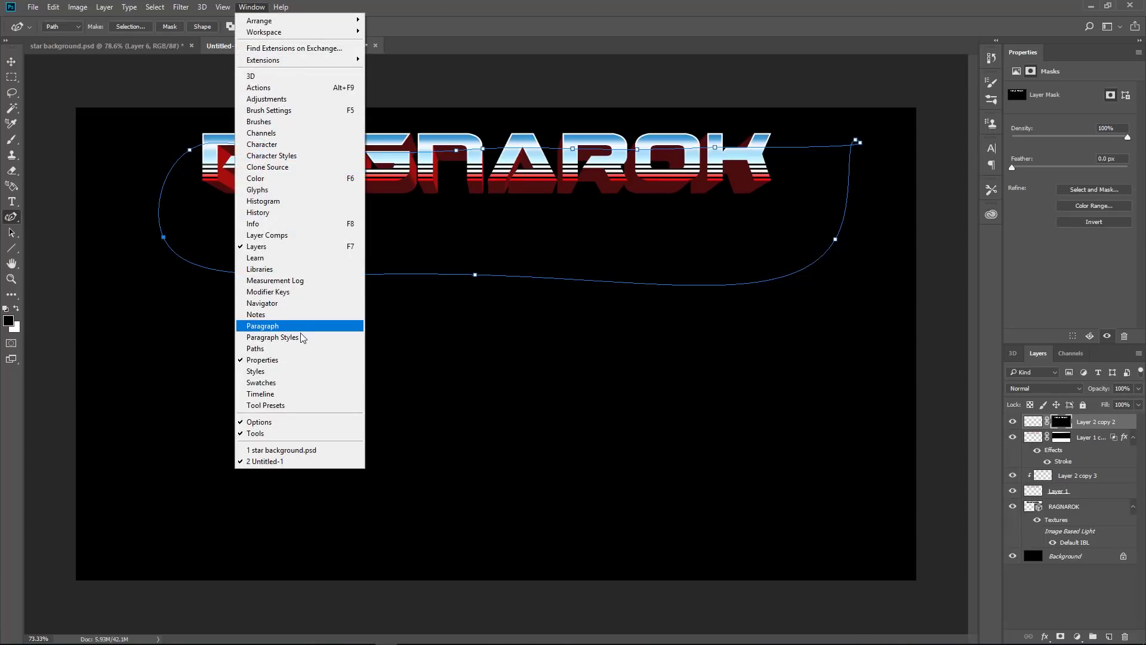
{"action": "left_click", "coordinate": [310, 348]}
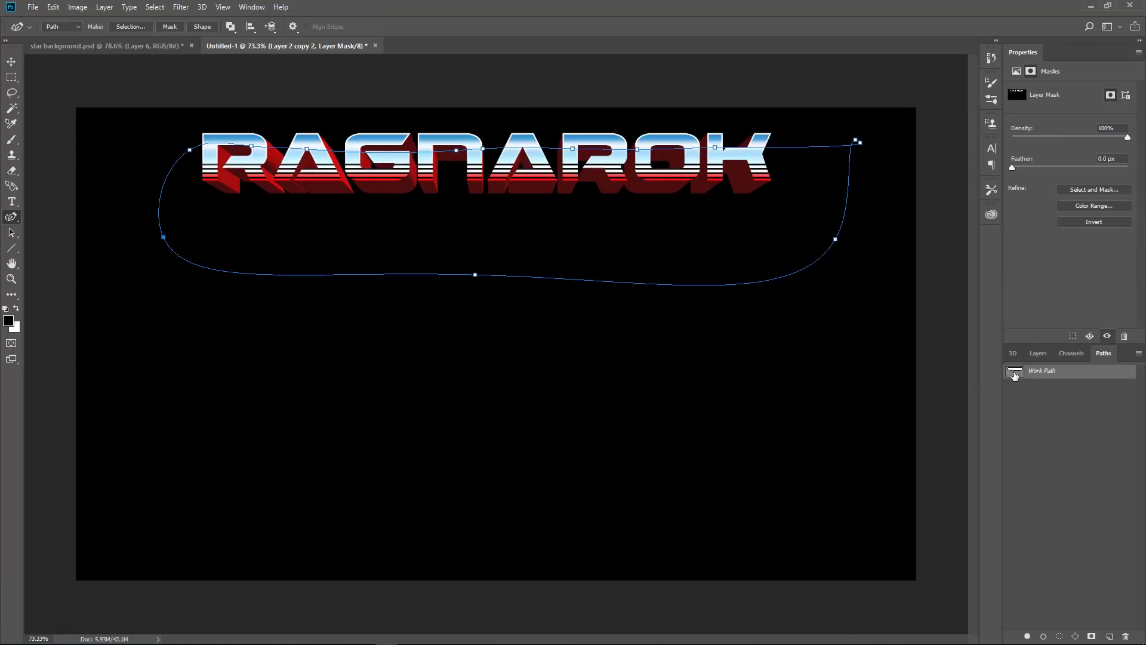
{"action": "left_click_drag", "start_coordinate": [1013, 375], "coordinate": [1020, 378]}
{"action": "left_click", "coordinate": [1020, 378], "text": "ctrl"}
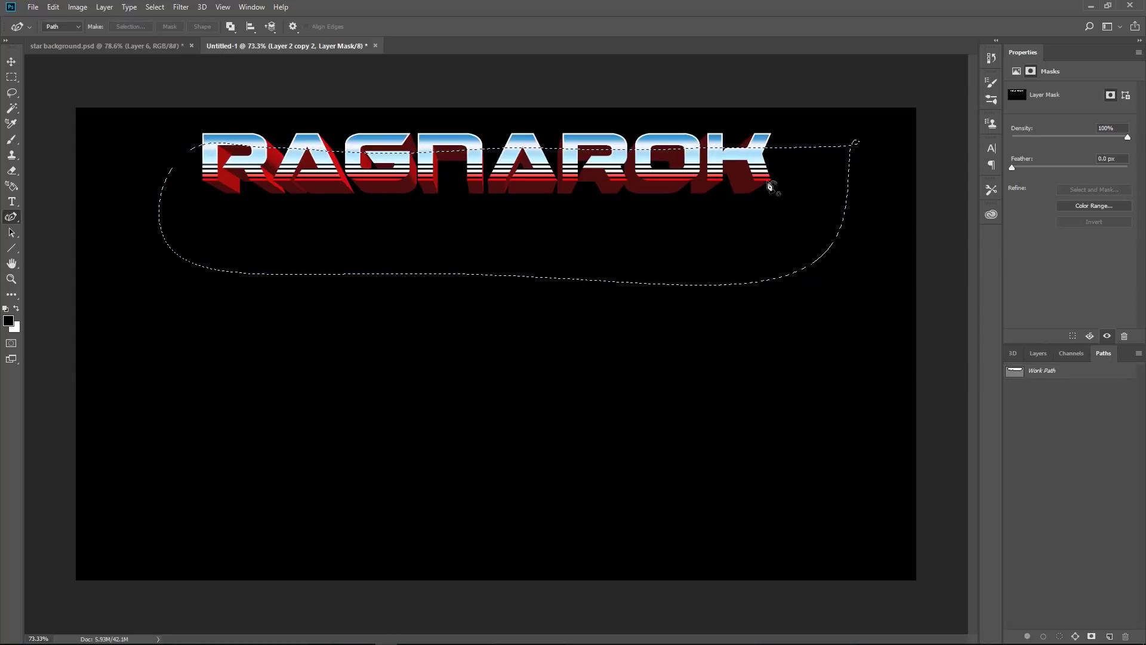
{"action": "left_click", "coordinate": [1038, 354]}
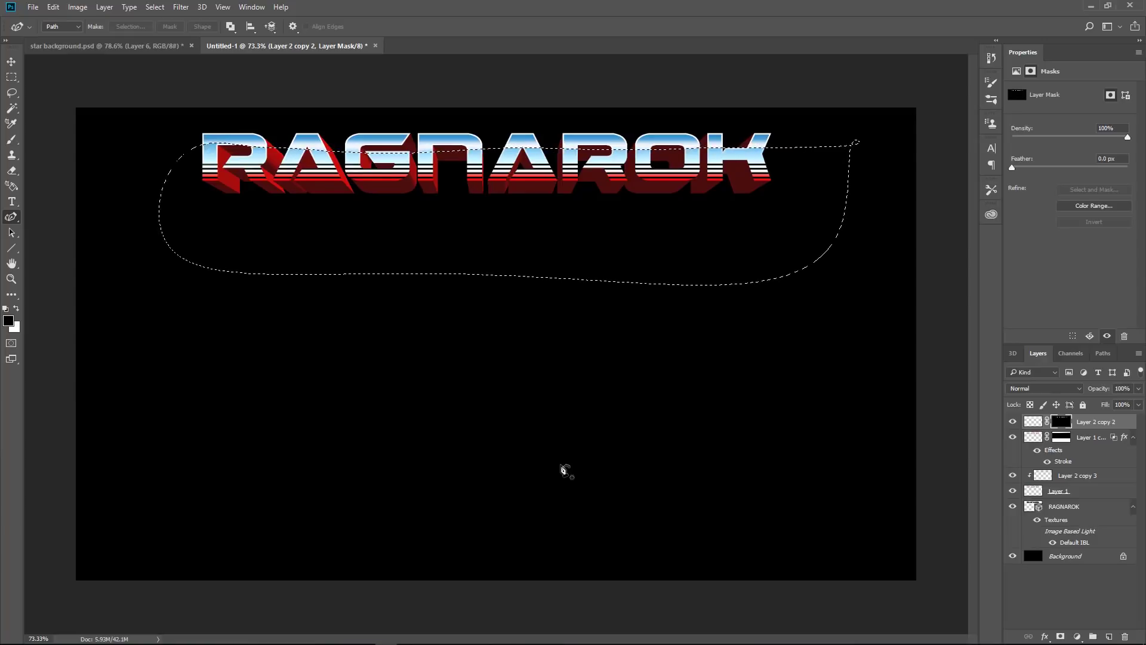
{"action": "key", "text": "ctrl+d"}
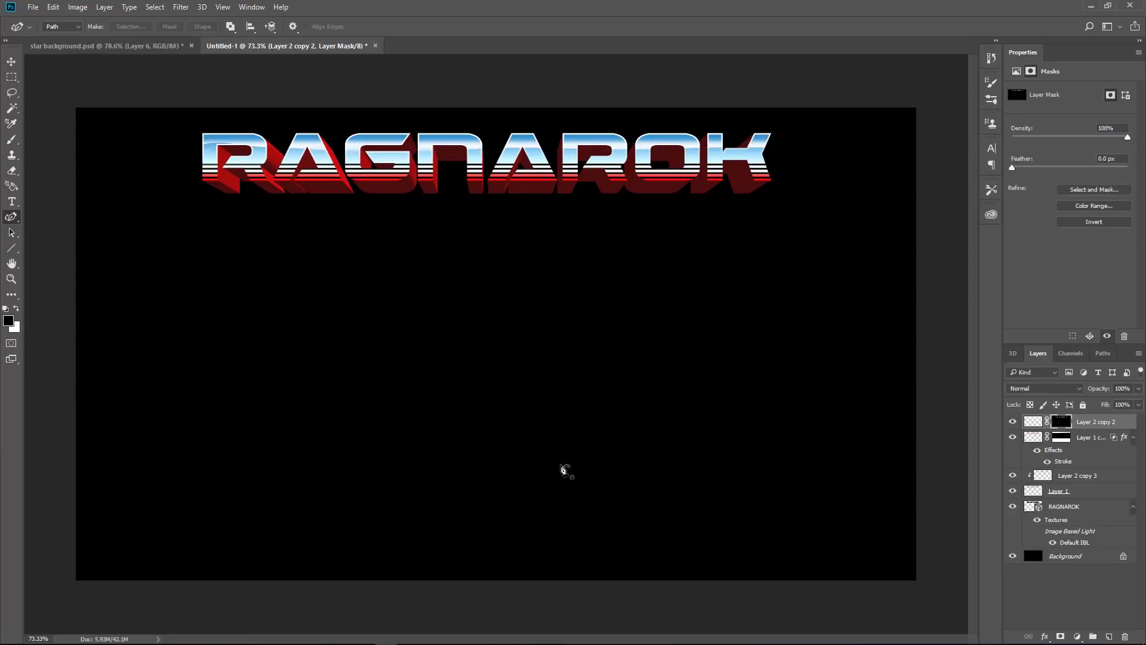
- Make Layer 2 copy 3 active, select its stripe pixels, and hide the layer
{"action": "key", "text": "v"}
{"action": "key", "text": "alt+bracketleft"}
{"action": "key", "text": "alt+bracketleft"}
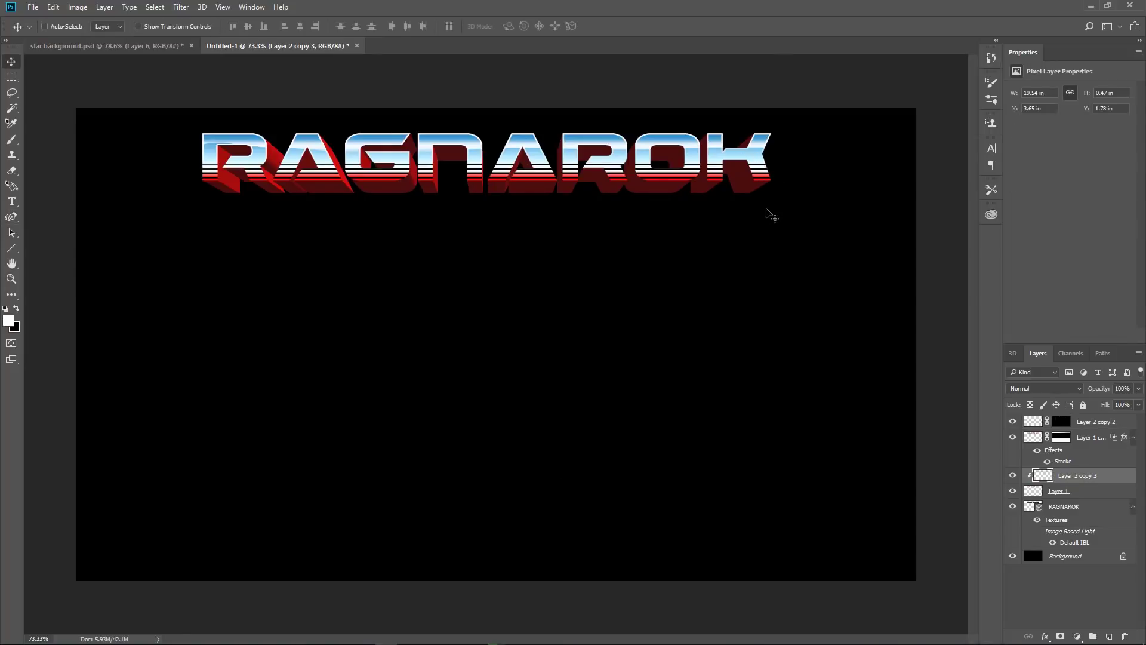
{"action": "left_click", "coordinate": [1013, 475]}
{"action": "left_click", "coordinate": [1013, 475]}
{"action": "left_click", "coordinate": [1043, 475], "text": "ctrl"}
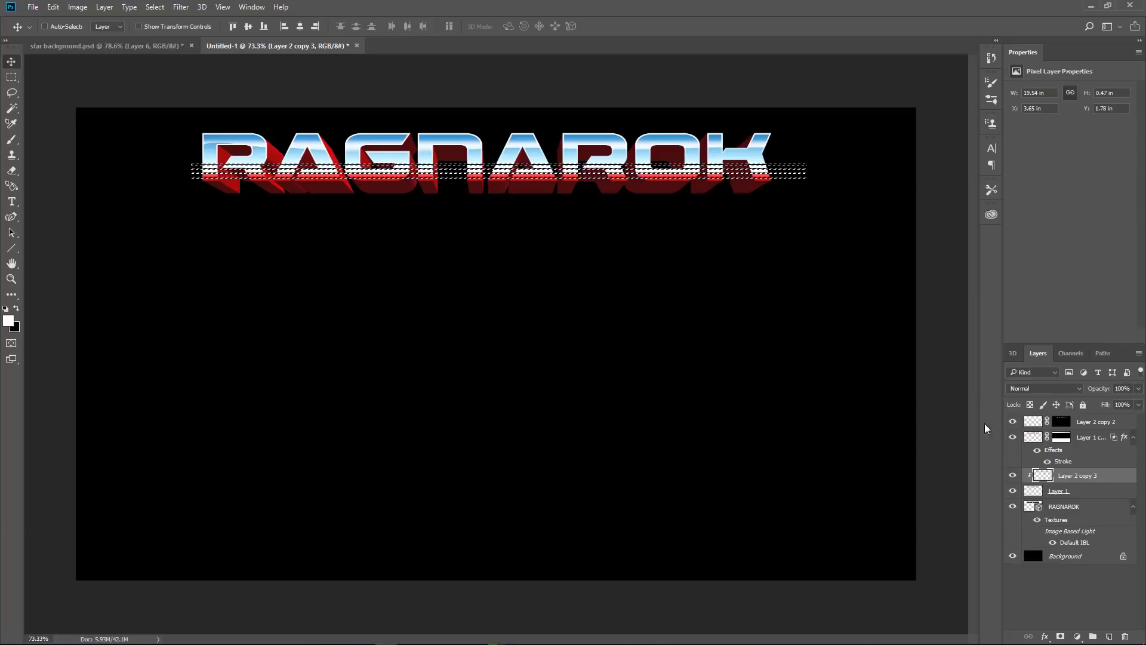
{"action": "left_click", "coordinate": [1013, 473]}
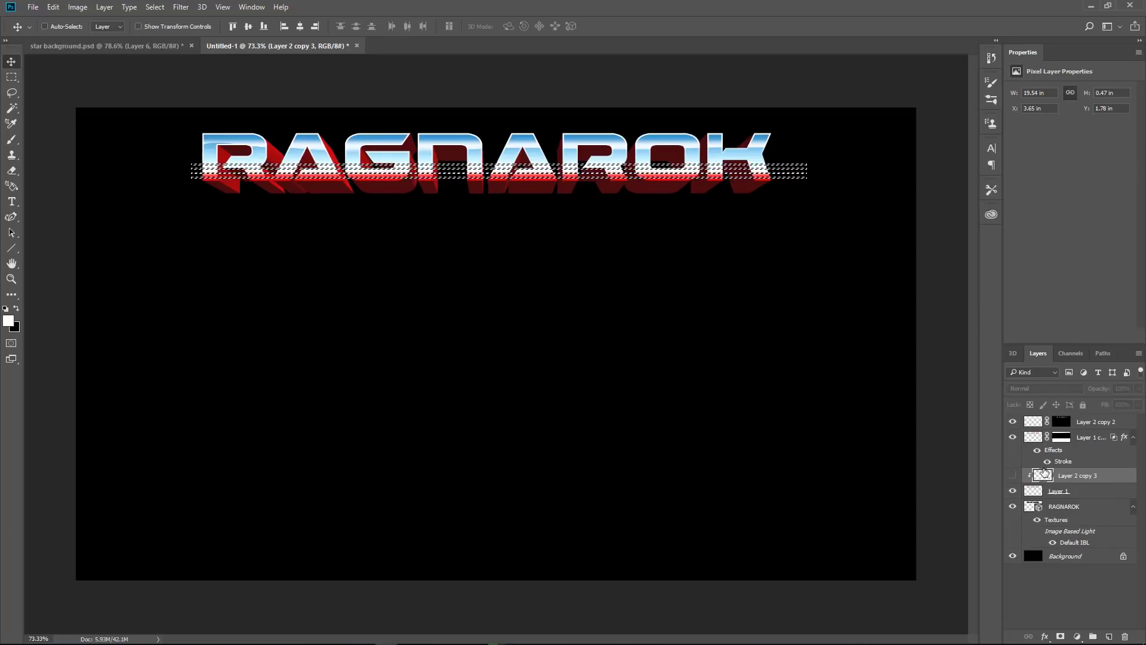
- Toggle Layer 1's white stripes to compare, then make Layer 1 active and deselect
{"action": "left_click", "coordinate": [1013, 491]}
{"action": "left_click", "coordinate": [1013, 492]}
{"action": "left_click", "coordinate": [1012, 491]}
{"action": "left_click", "coordinate": [1012, 492]}
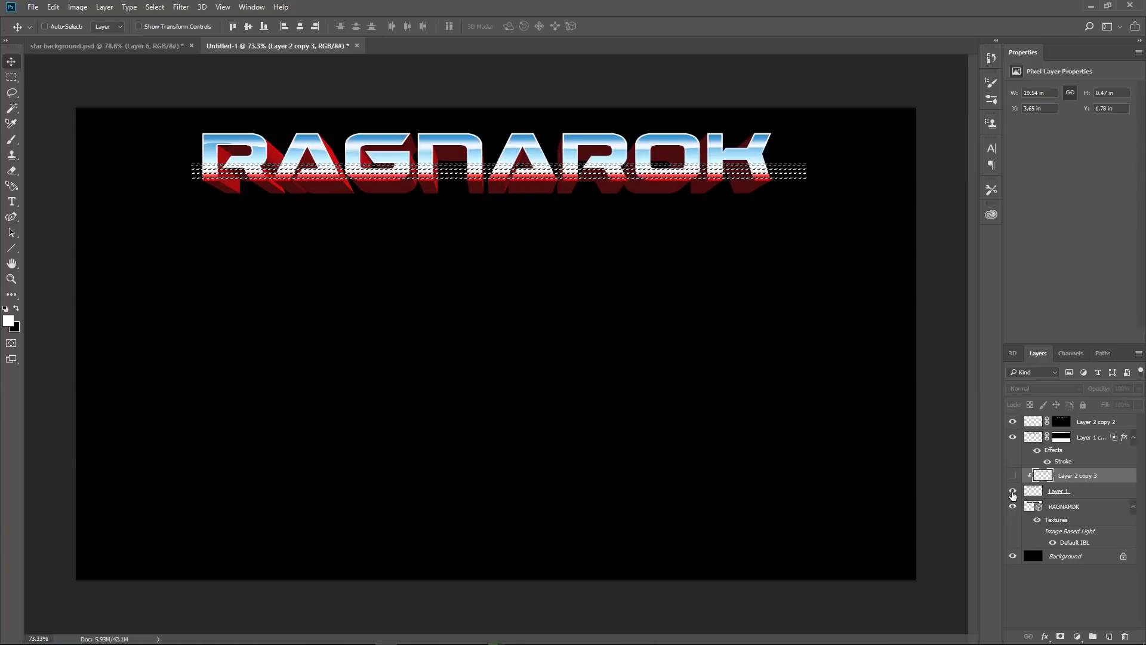
{"action": "left_click", "coordinate": [1044, 490]}
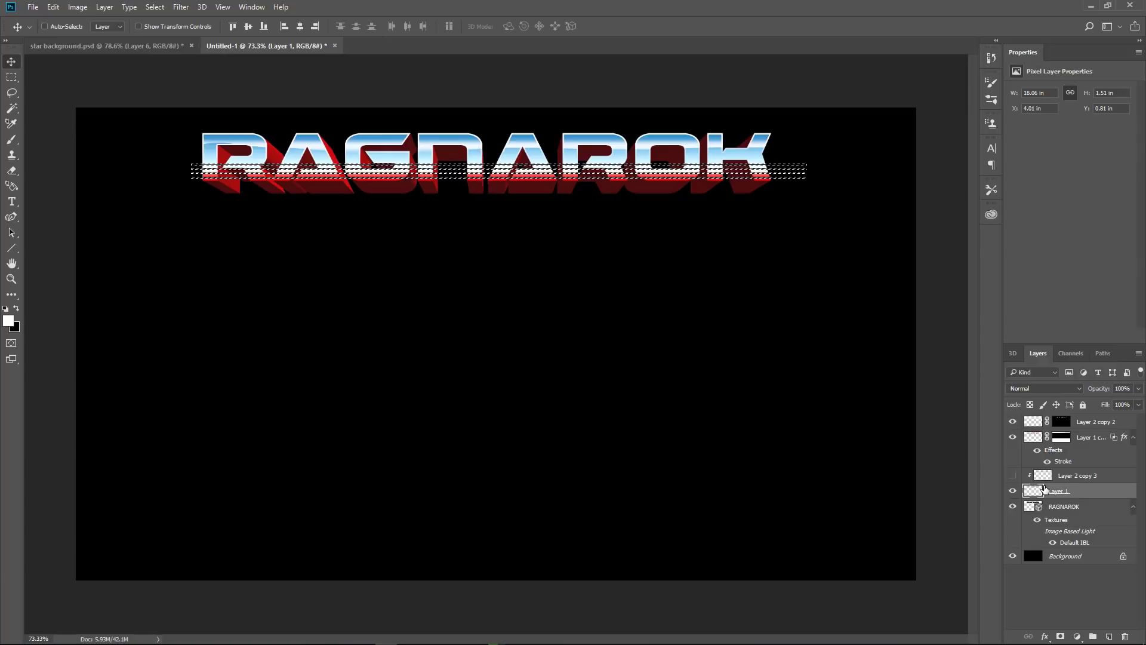
{"action": "key", "text": "ctrl+d"}
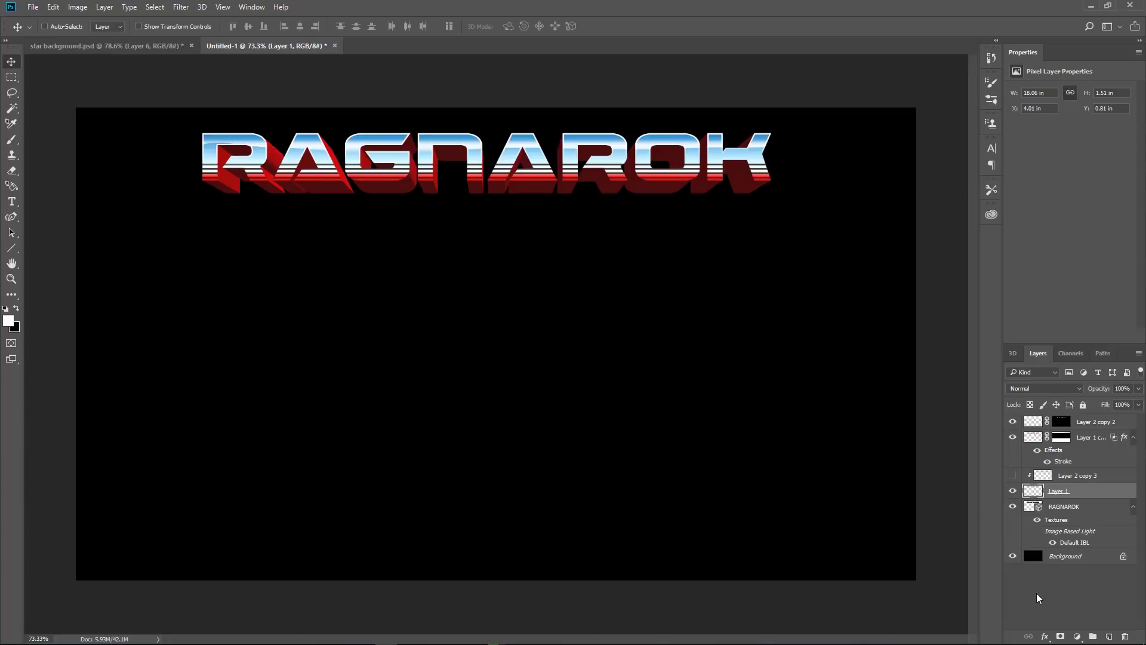
- Add an Inner Bevel Bevel & Emboss to Layer 1 with 115% depth and 4 px size
{"action": "left_click", "coordinate": [1045, 637]}
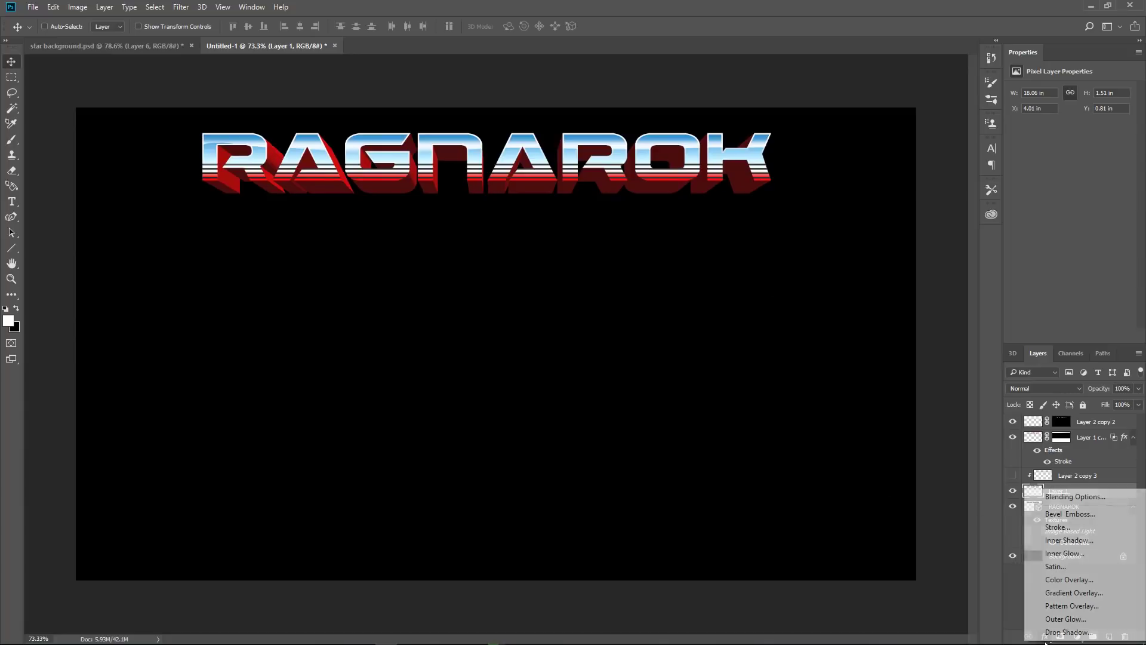
{"action": "left_click", "coordinate": [1084, 515]}
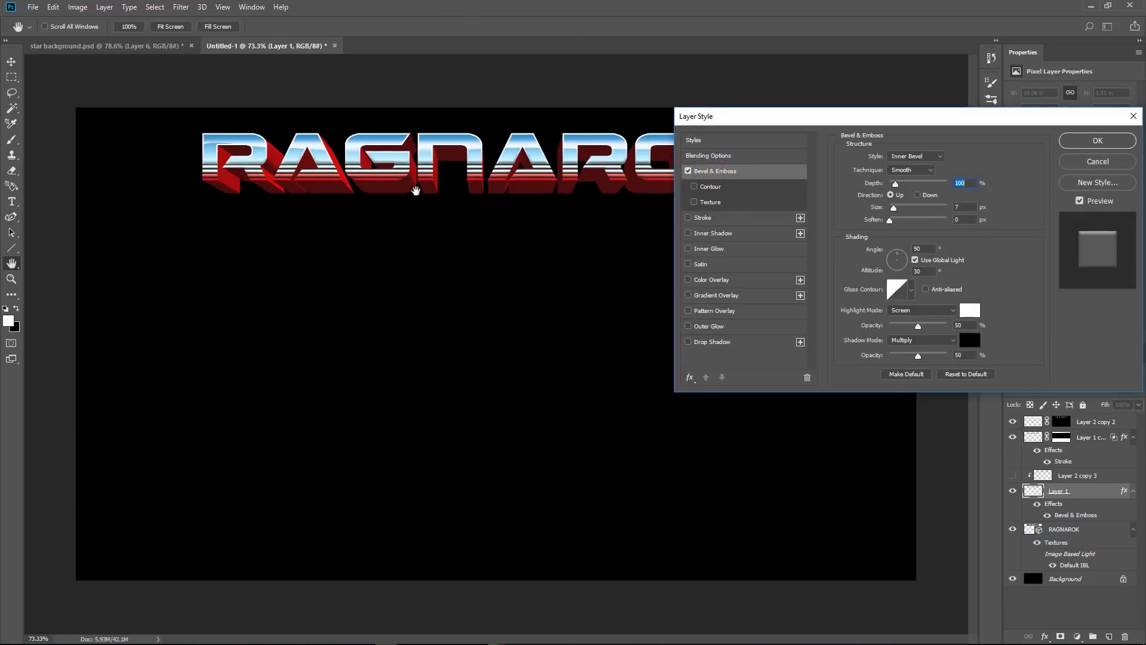
{"action": "left_click_drag", "start_coordinate": [808, 122], "coordinate": [468, 259]}
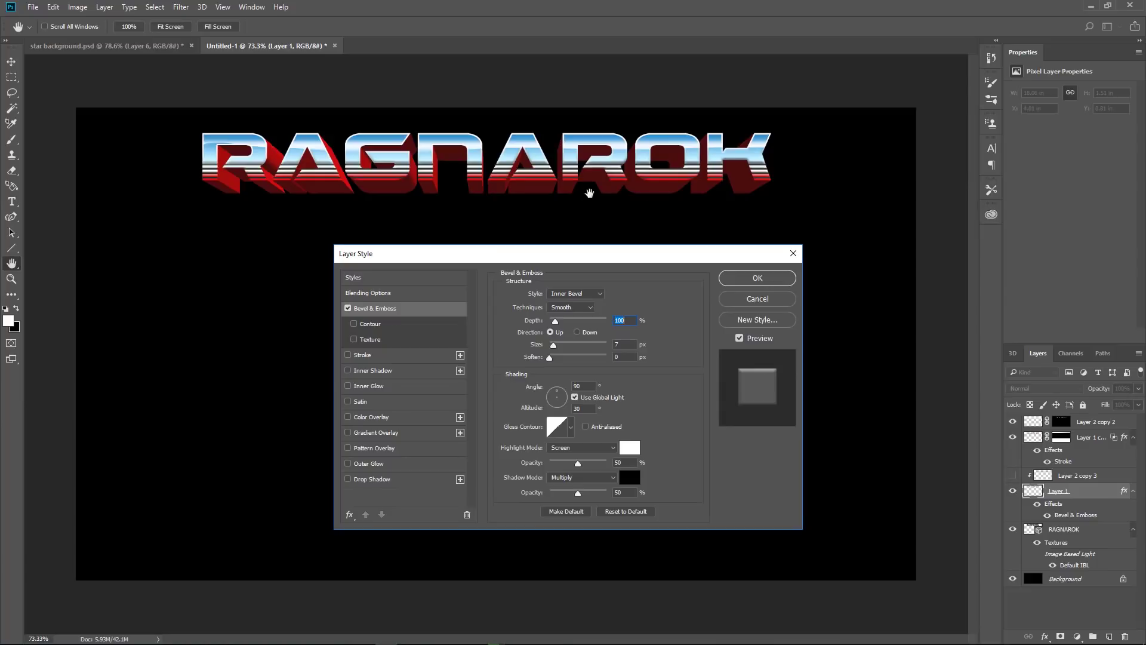
{"action": "left_click_drag", "start_coordinate": [560, 324], "coordinate": [552, 349]}
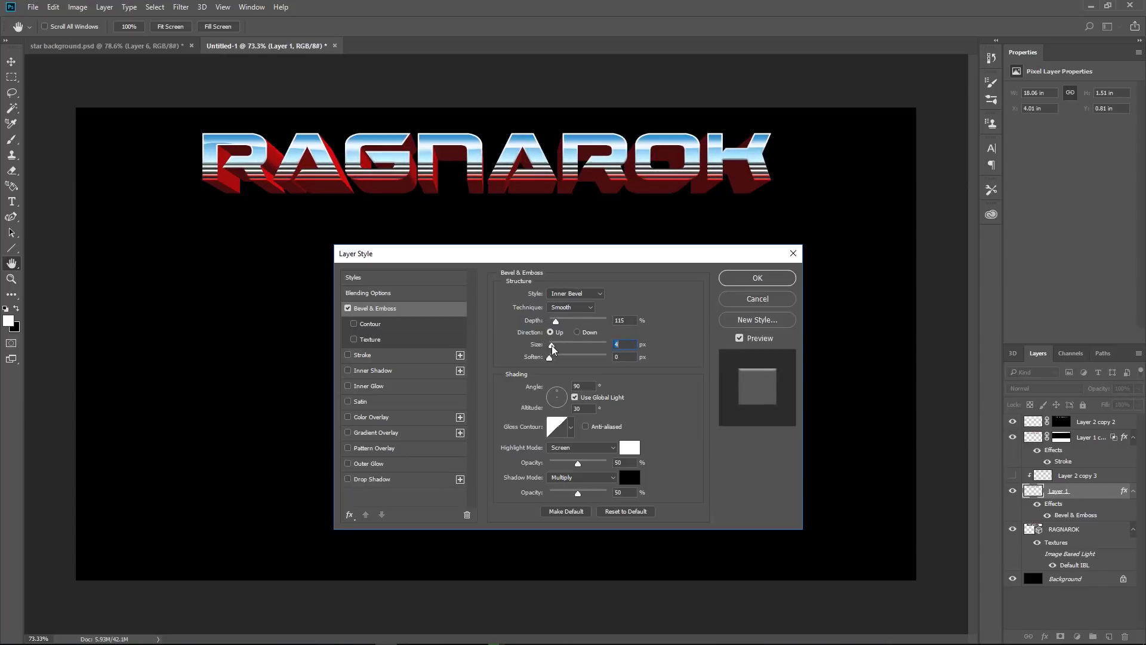
{"action": "left_click", "coordinate": [758, 278]}
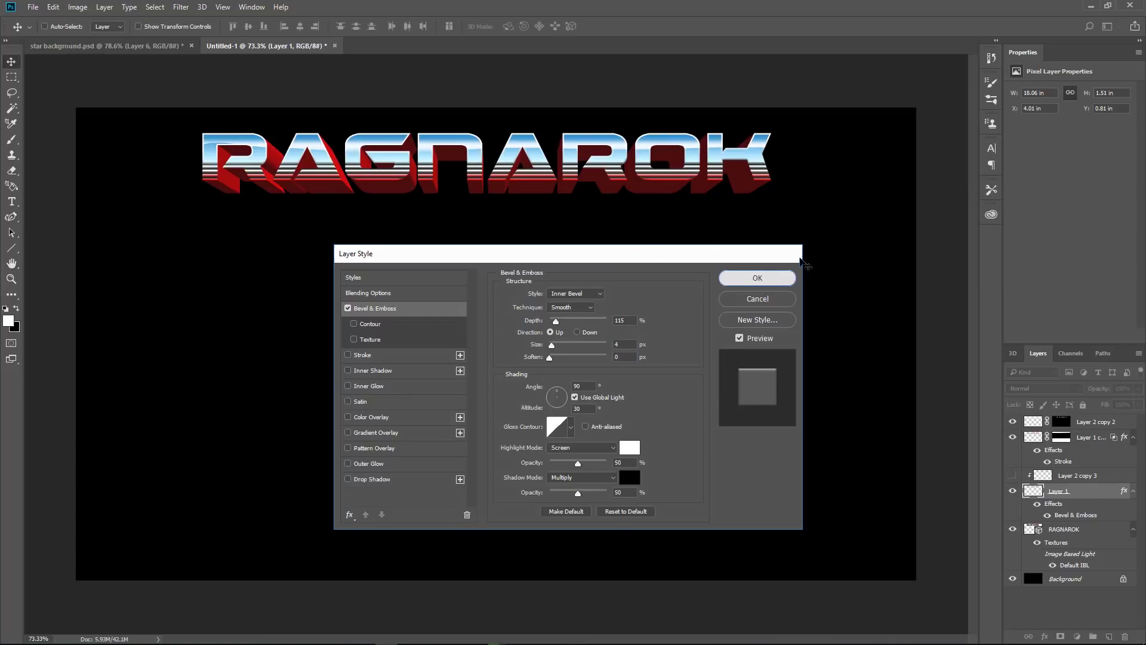